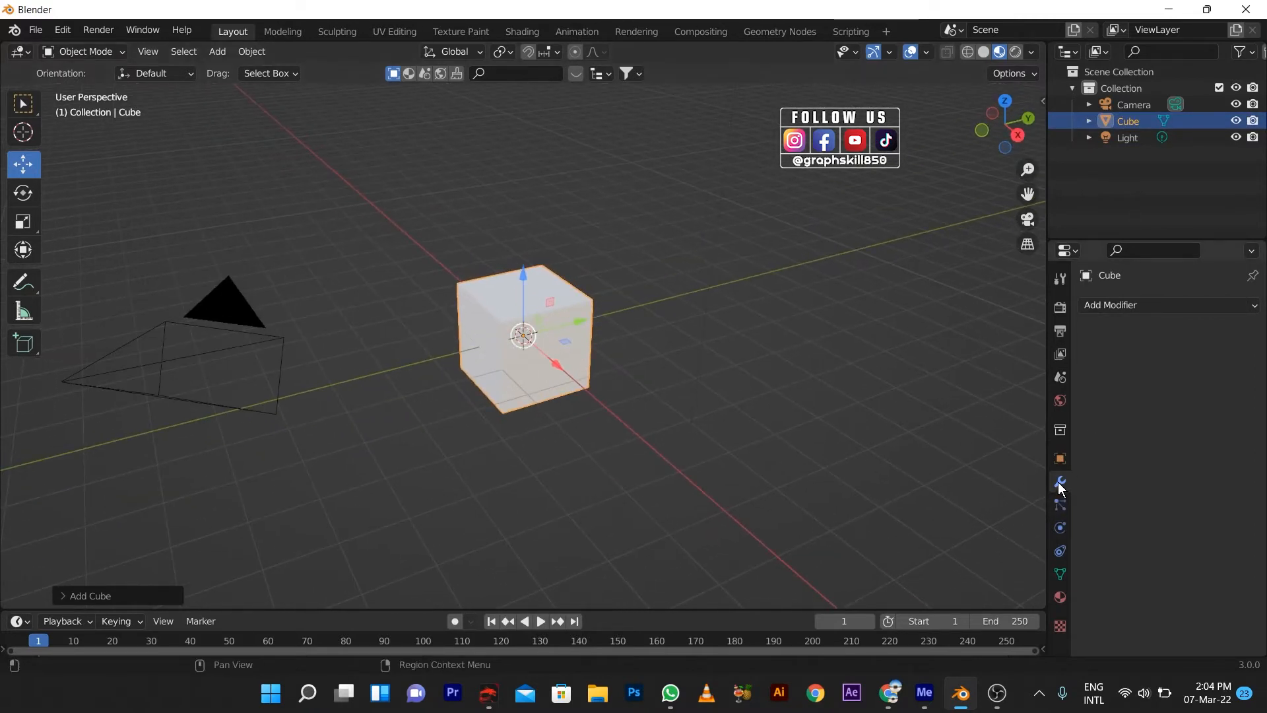
Add a Subdivision Surface modifier to the cube and set its viewport level to 4.
{"action": "left_click", "coordinate": [1122, 308]}
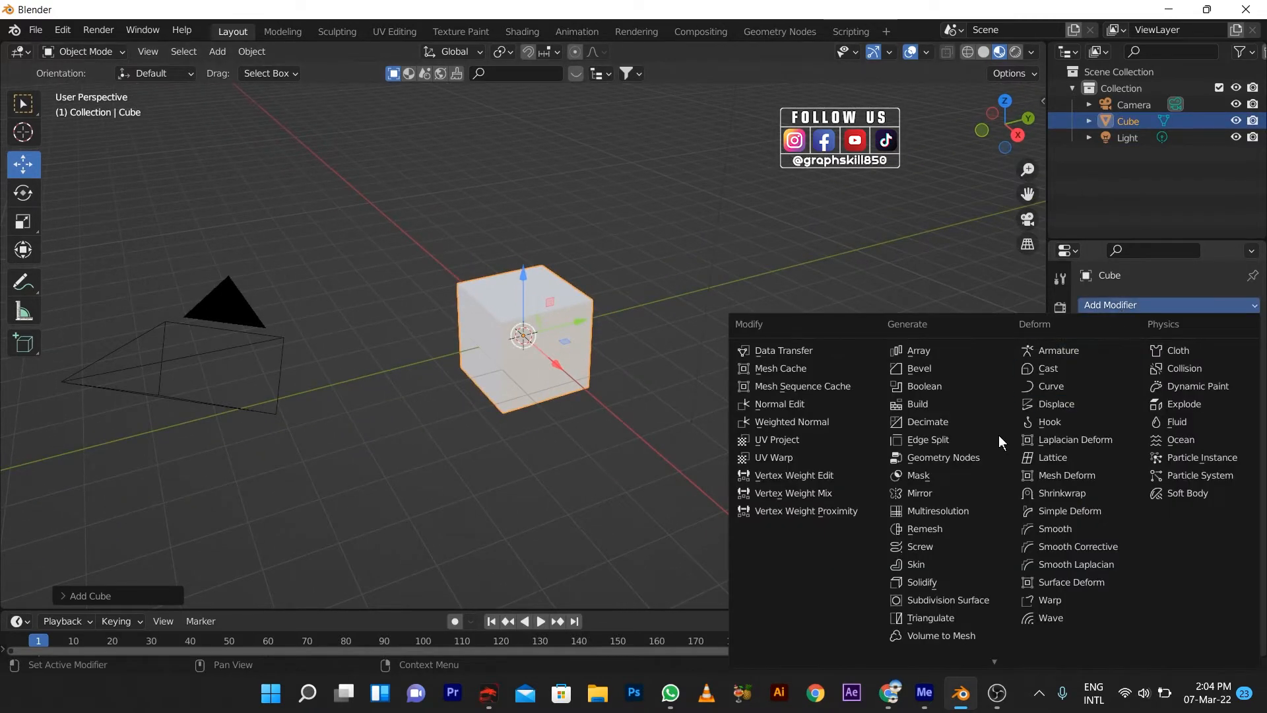
{"action": "left_click", "coordinate": [948, 597]}
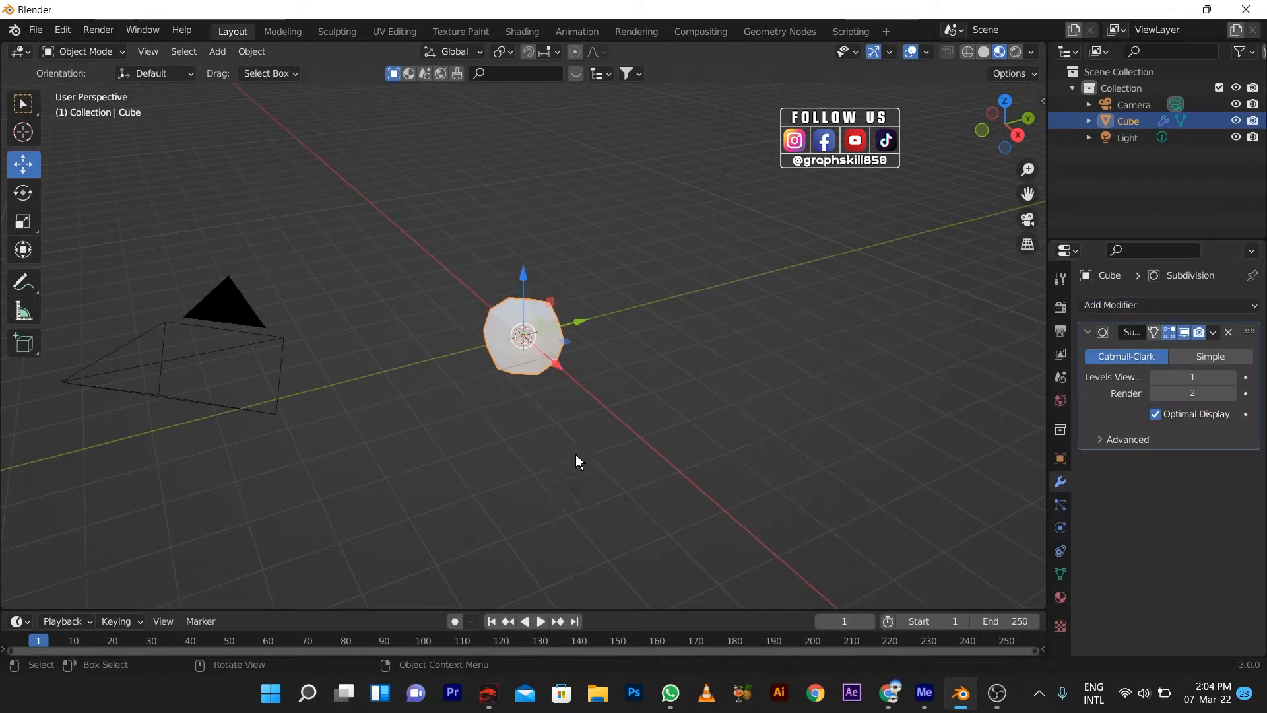
{"action": "left_click", "coordinate": [1233, 376]}
{"action": "left_click", "coordinate": [1233, 377]}
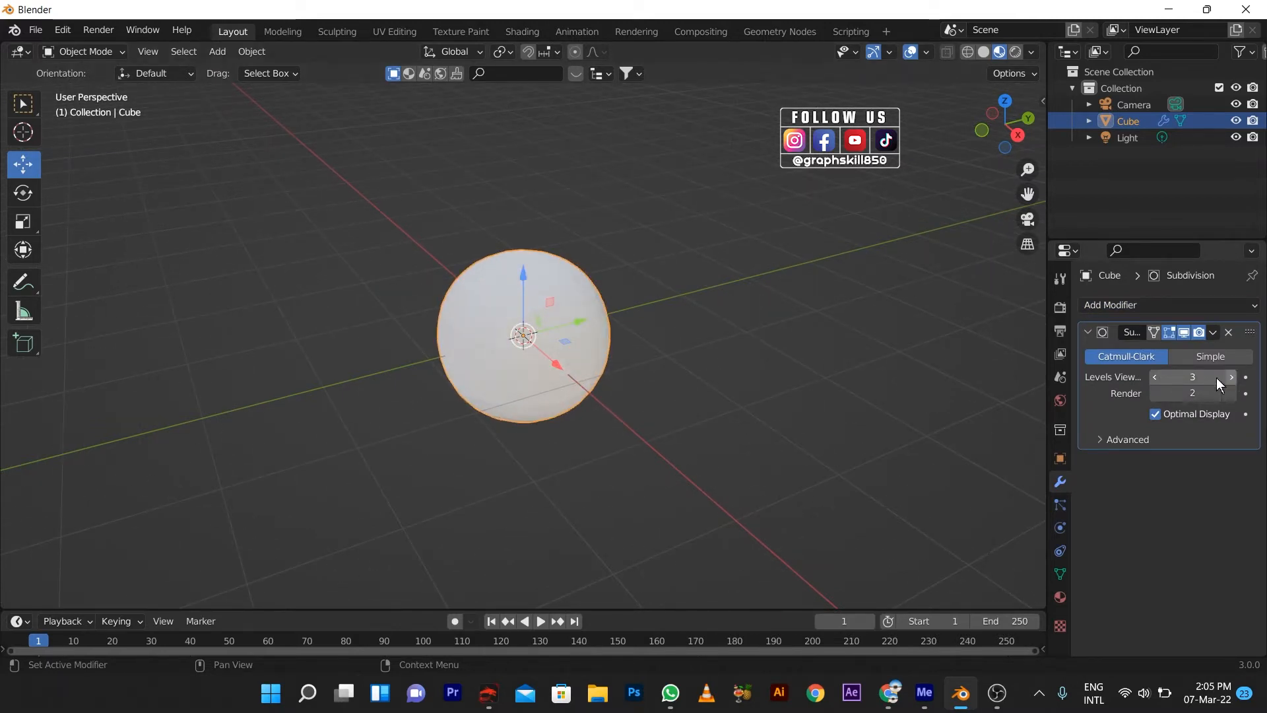
{"action": "middle_click_drag", "start_coordinate": [759, 409], "coordinate": [625, 451]}
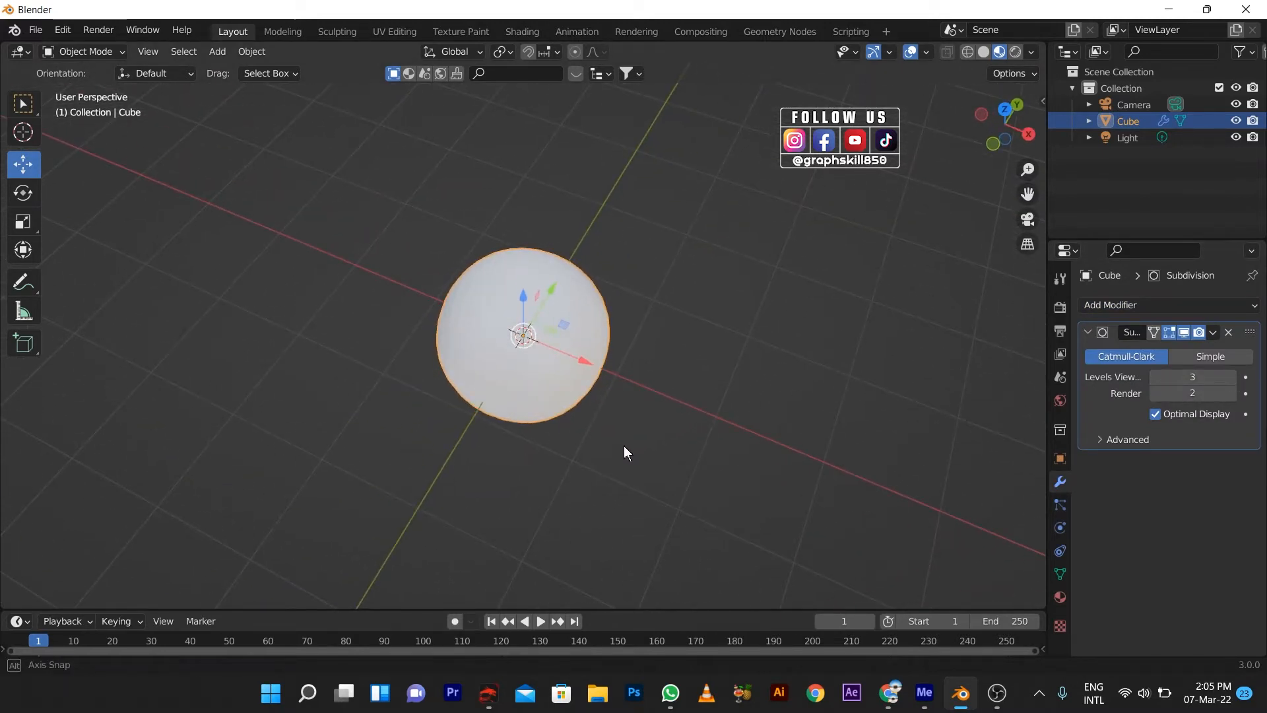
{"action": "left_click", "coordinate": [1234, 376]}
In Edit Mode, pull one upper corner vertex of the cube diagonally outward into an egg-like shape, and return to Object Mode.
{"action": "scroll", "coordinate": [528, 357], "scroll_direction": "up", "scroll_amount": 2}
{"action": "middle_click_drag", "start_coordinate": [454, 351], "coordinate": [468, 382]}
{"action": "key", "text": "Tab"}
{"action": "scroll", "coordinate": [442, 395], "scroll_direction": "down", "scroll_amount": 2}
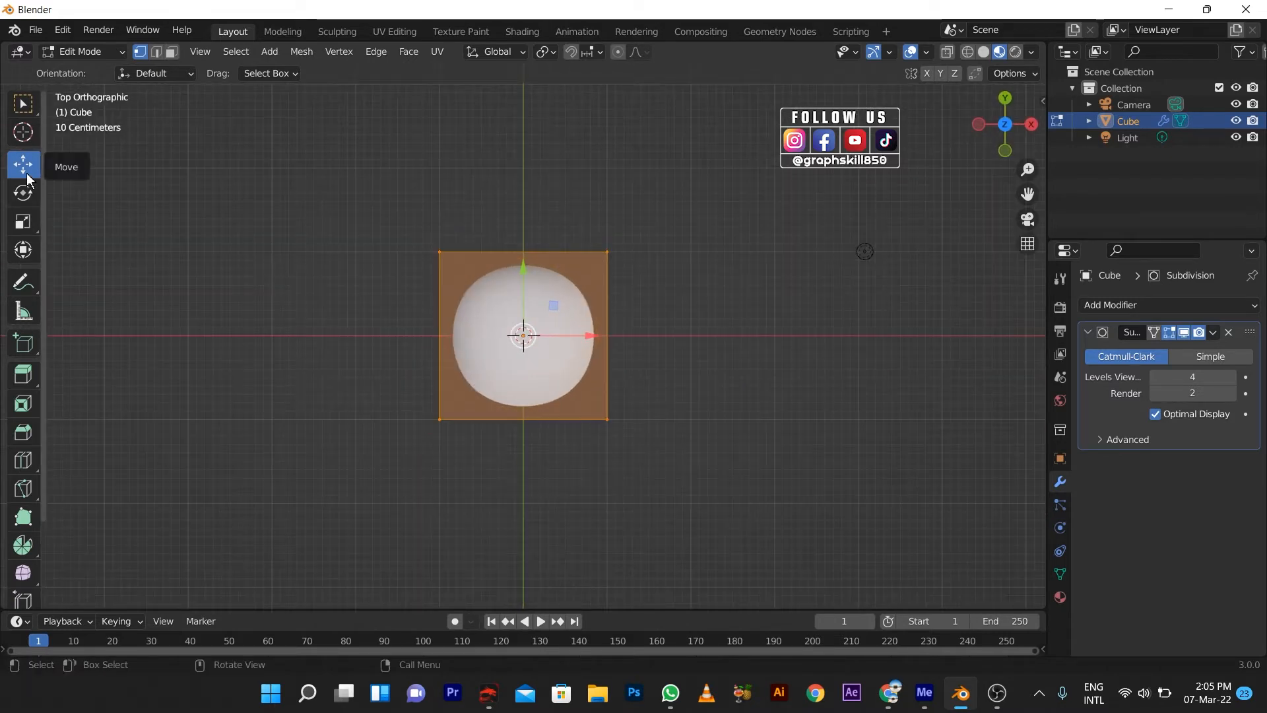
{"action": "left_click", "coordinate": [439, 421]}
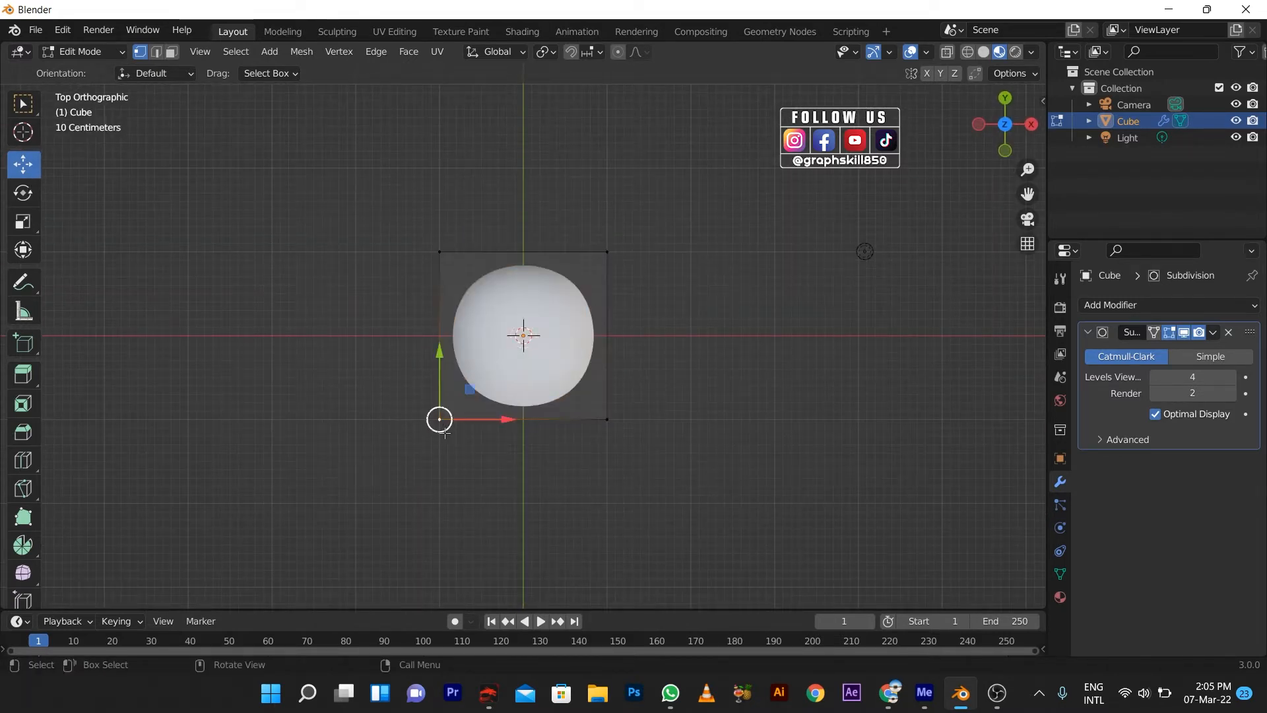
{"action": "left_click_drag", "start_coordinate": [438, 418], "coordinate": [328, 541]}
{"action": "middle_click_drag", "start_coordinate": [344, 528], "coordinate": [251, 284]}
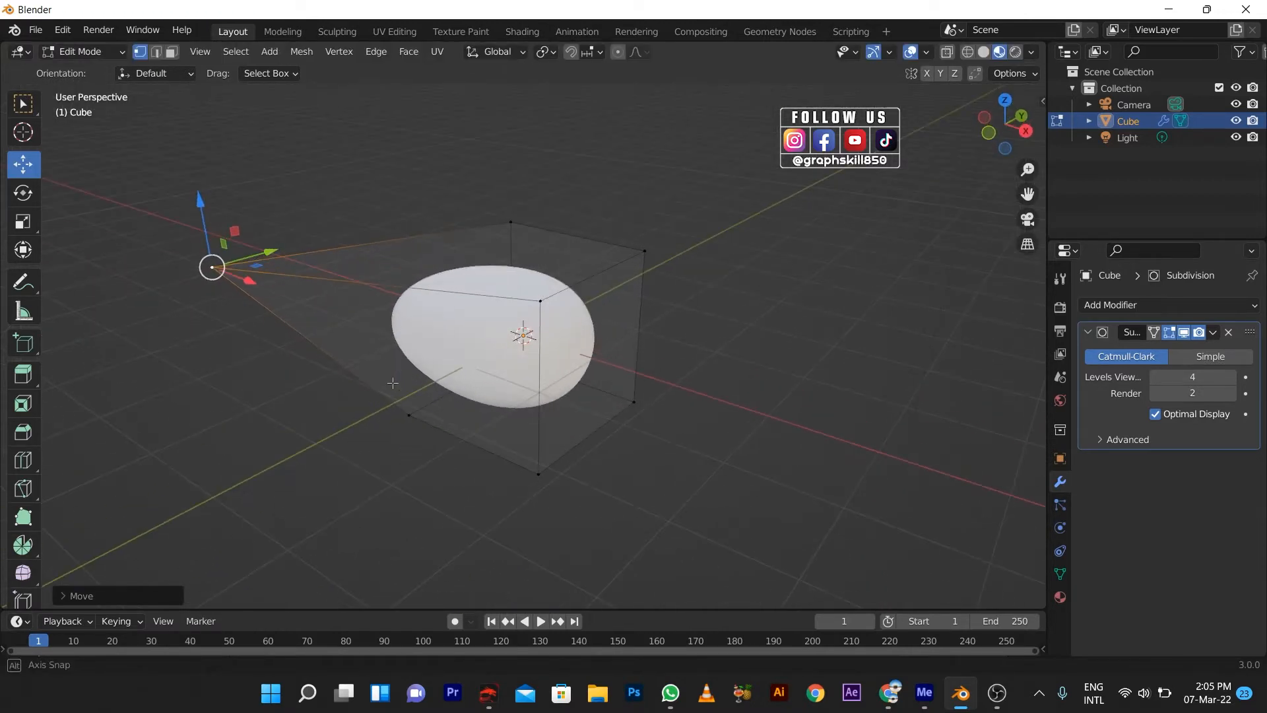
{"action": "left_click_drag", "start_coordinate": [249, 283], "coordinate": [310, 274]}
{"action": "middle_click_drag", "start_coordinate": [311, 277], "coordinate": [393, 426]}
{"action": "key", "text": "Tab"}
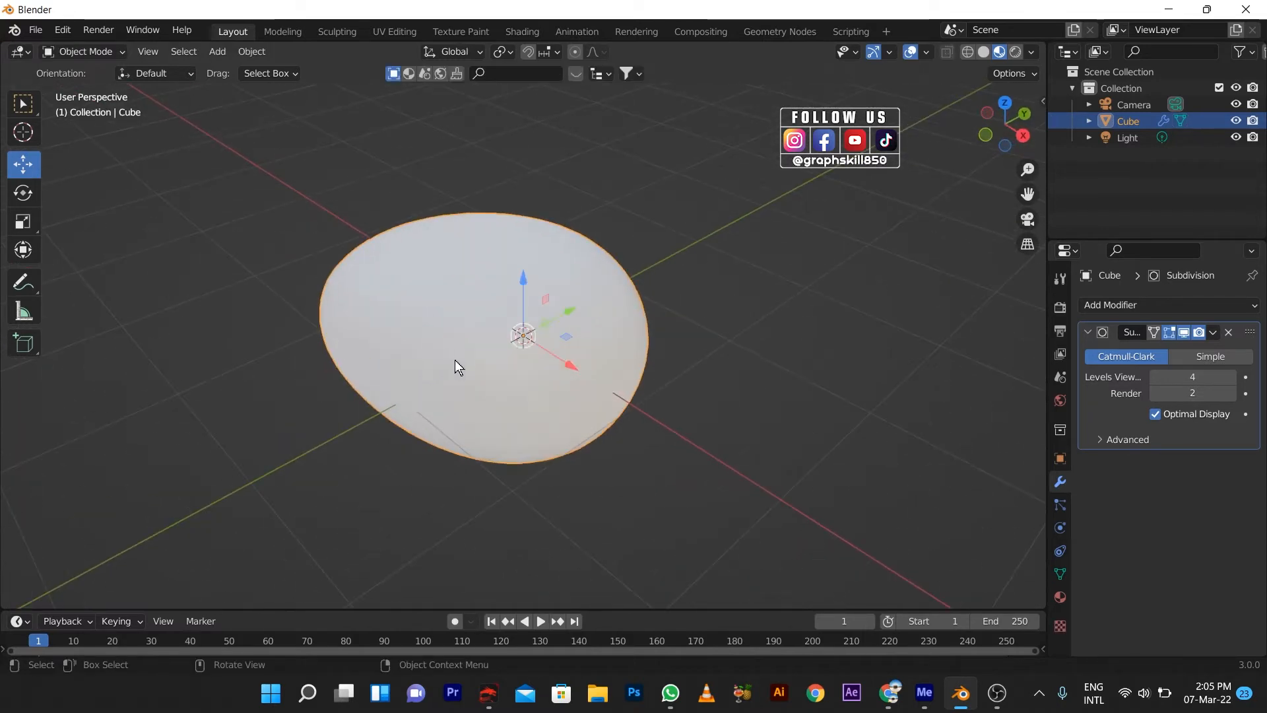
Switch to the Shading workspace and create a new material for the egg-shaped object.
{"action": "left_click", "coordinate": [510, 31]}
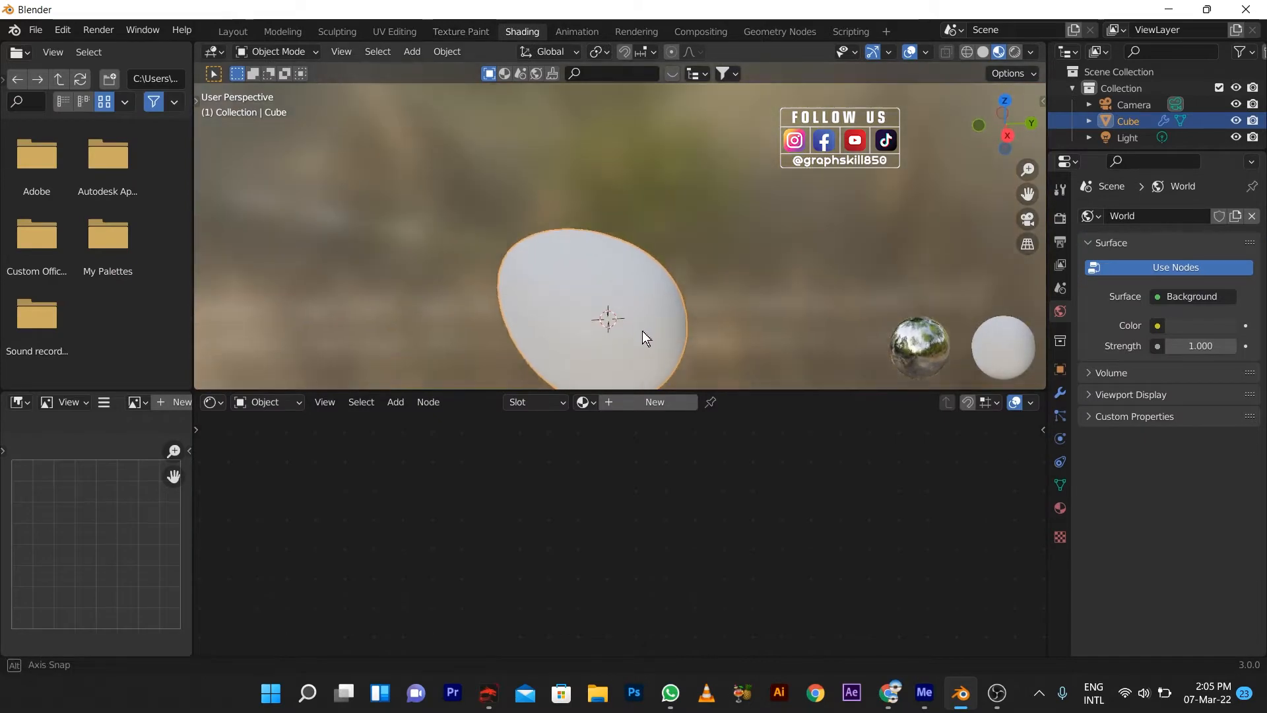
{"action": "middle_click_drag", "start_coordinate": [639, 319], "coordinate": [645, 276], "text": "shift"}
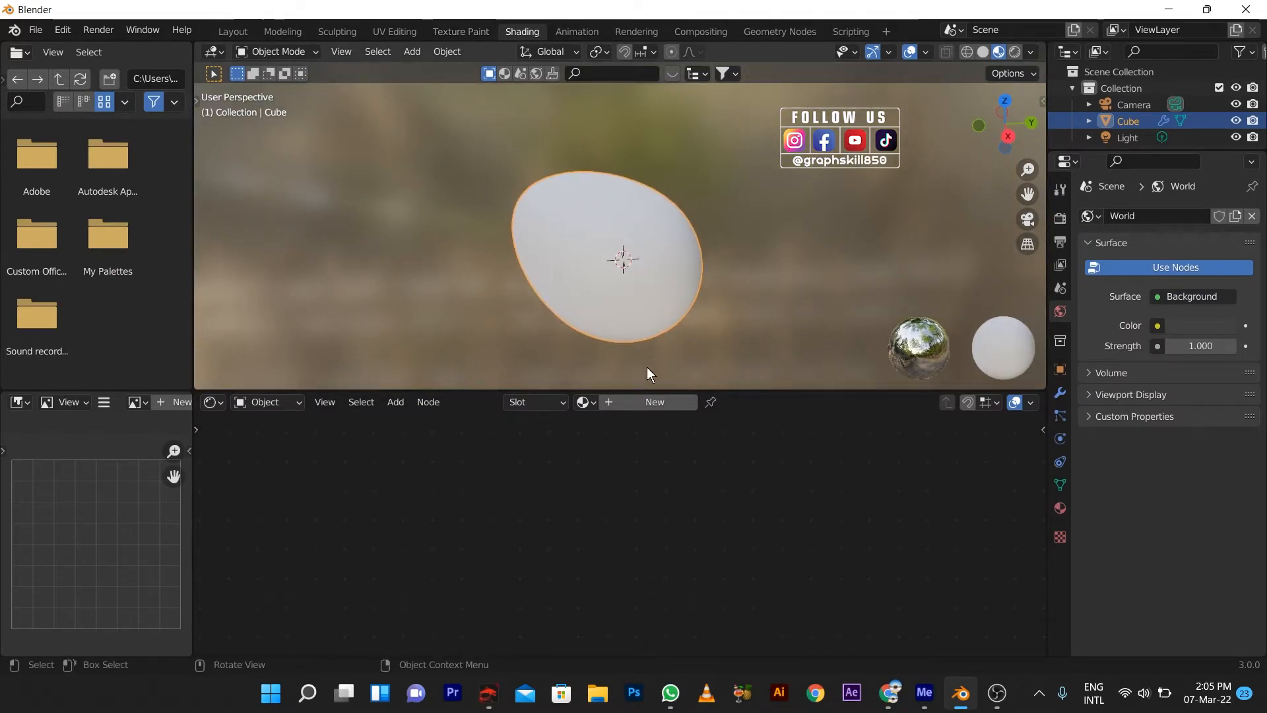
{"action": "left_click", "coordinate": [624, 404]}
Set the material's Base Color to a pale yellow with about hue 0.158, saturation 0.671 and value 0.680.
{"action": "scroll", "coordinate": [754, 532], "scroll_direction": "down", "scroll_amount": 2}
{"action": "middle_click_drag", "start_coordinate": [800, 508], "coordinate": [598, 508]}
{"action": "scroll", "coordinate": [598, 508], "scroll_direction": "up", "scroll_amount": 2}
{"action": "scroll", "coordinate": [598, 508], "scroll_direction": "up", "scroll_amount": 1}
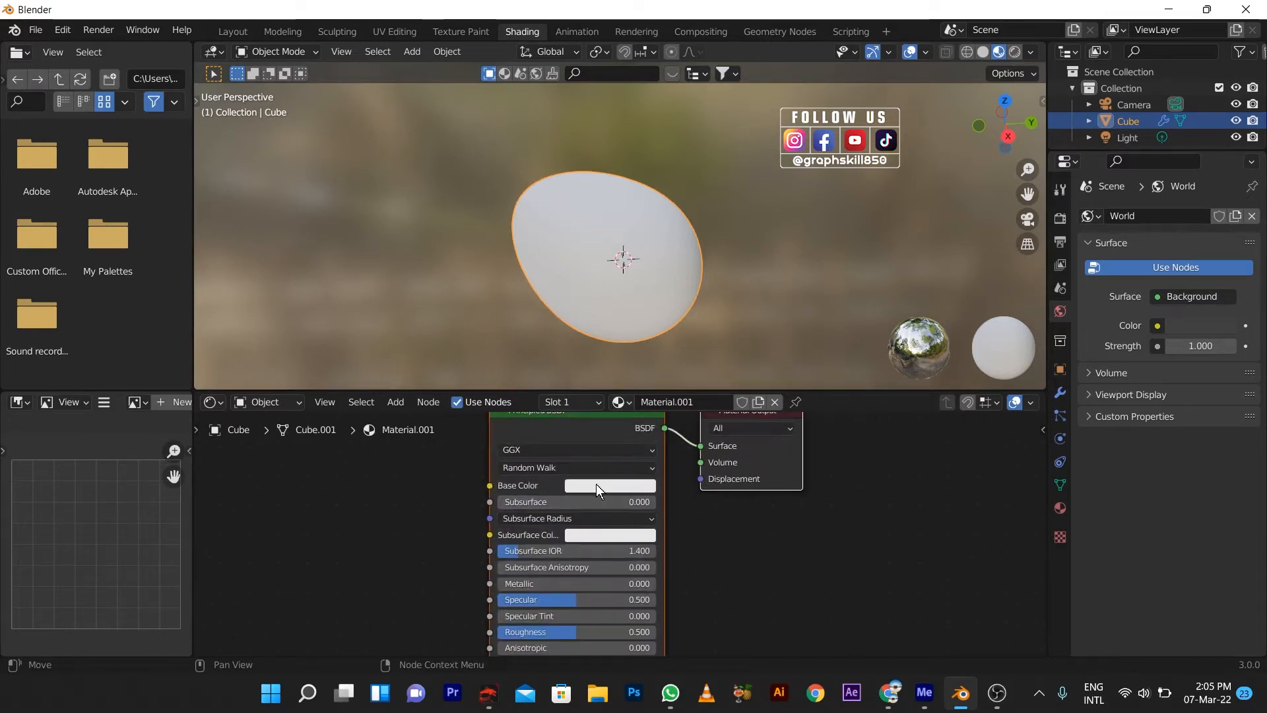
{"action": "left_click", "coordinate": [596, 485]}
{"action": "left_click_drag", "start_coordinate": [604, 359], "coordinate": [607, 338]}
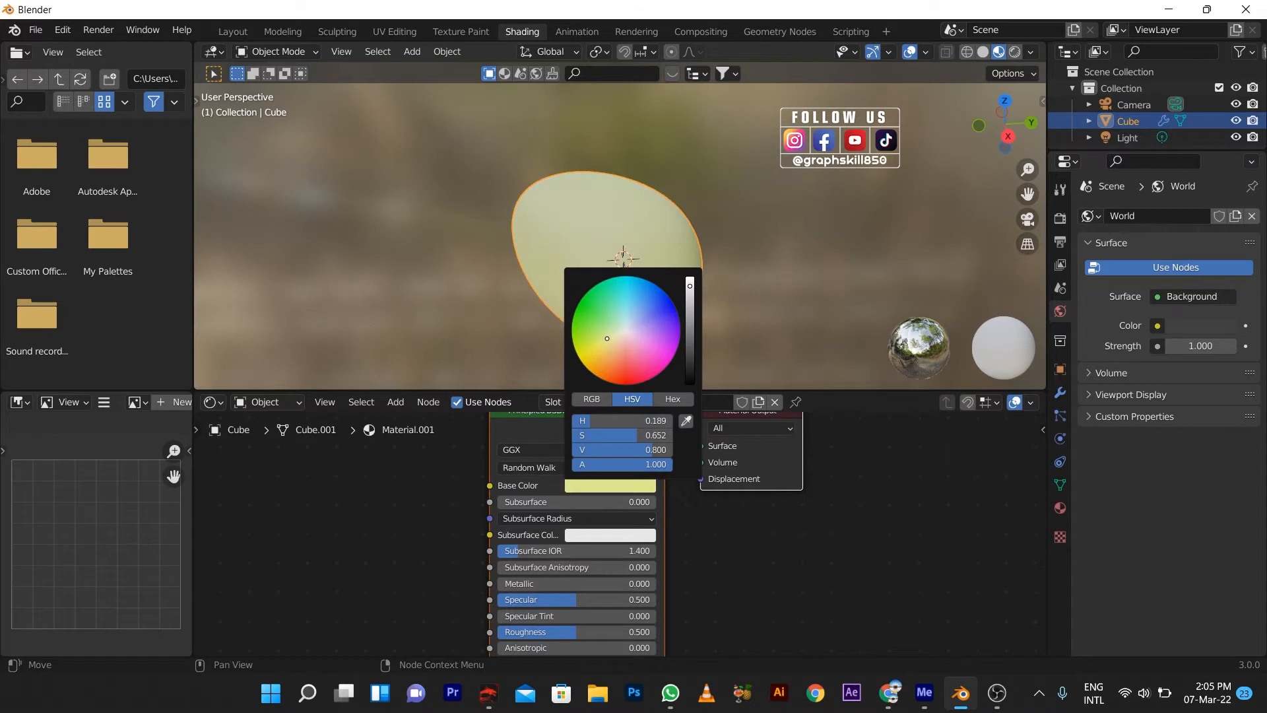
{"action": "left_click", "coordinate": [598, 347]}
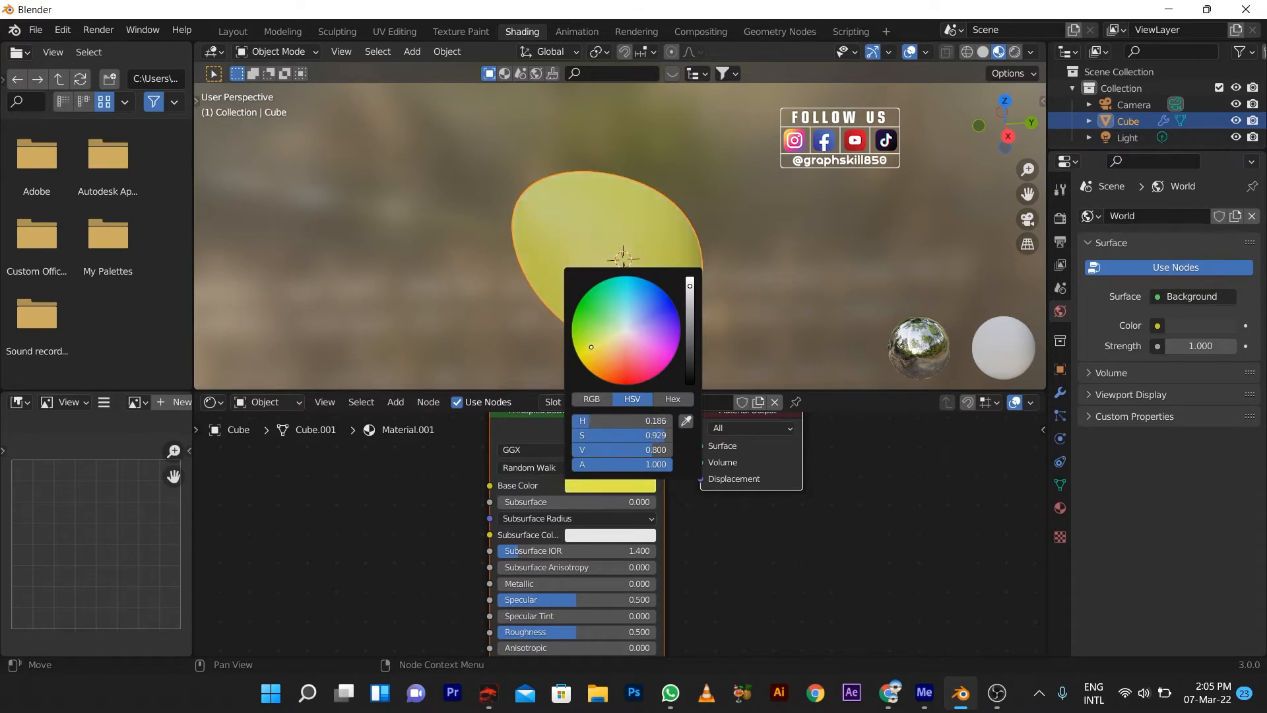
{"action": "left_click_drag", "start_coordinate": [591, 348], "coordinate": [597, 355]}
{"action": "mouse_move", "coordinate": [688, 300]}
{"action": "left_mouse_down"}
{"action": "mouse_move", "coordinate": [690, 323]}
{"action": "mouse_move", "coordinate": [689, 309]}
{"action": "left_mouse_up"}
{"action": "left_click", "coordinate": [619, 331]}
{"action": "left_click", "coordinate": [619, 343]}
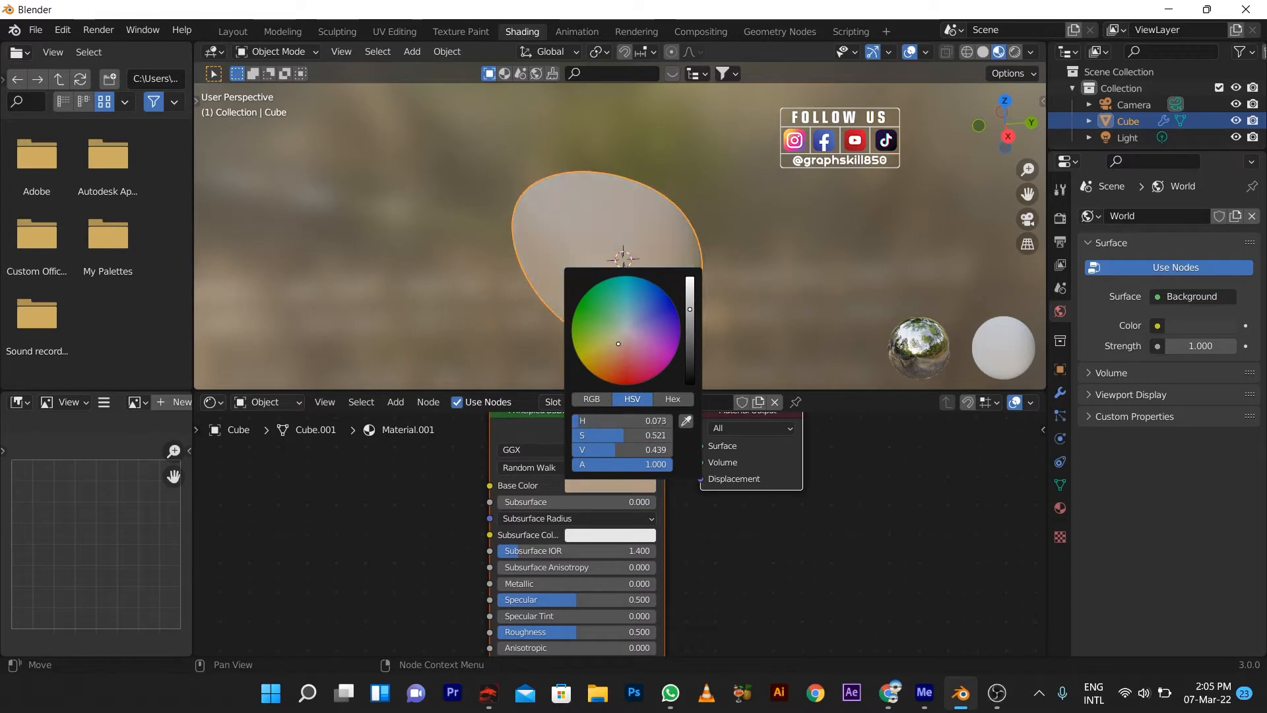
{"action": "left_click", "coordinate": [612, 339]}
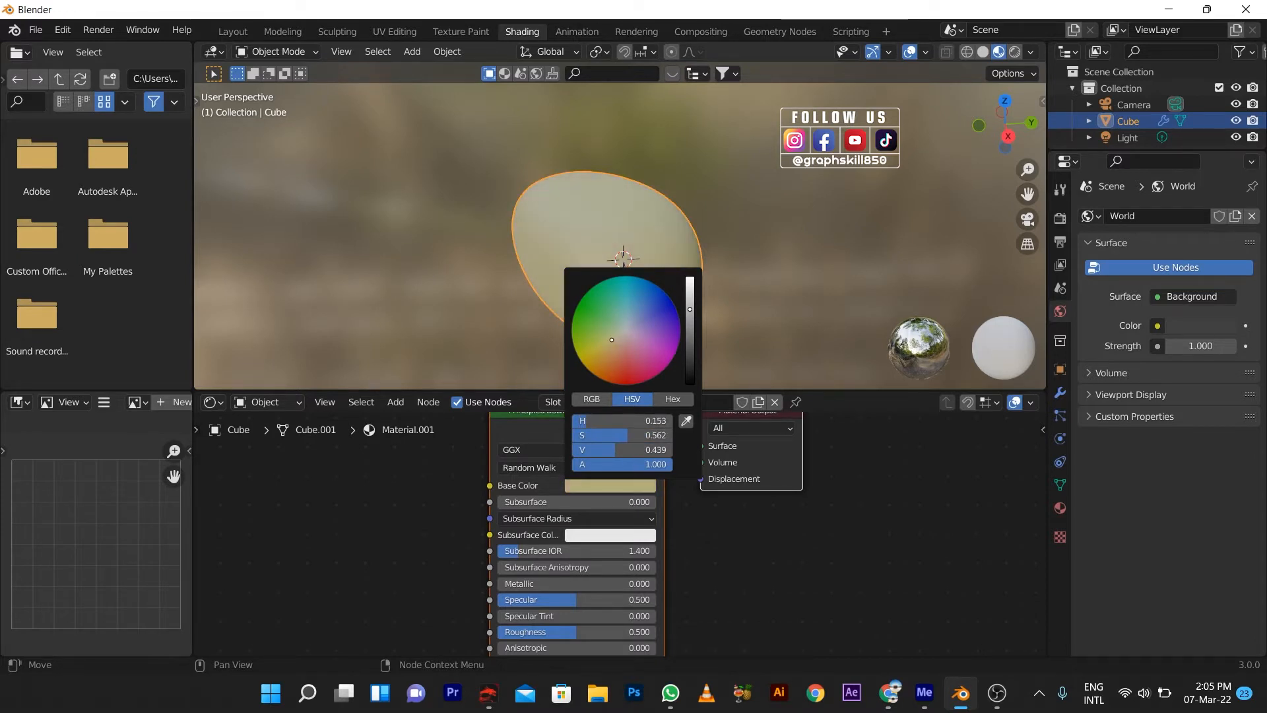
{"action": "left_click_drag", "start_coordinate": [690, 309], "coordinate": [689, 292]}
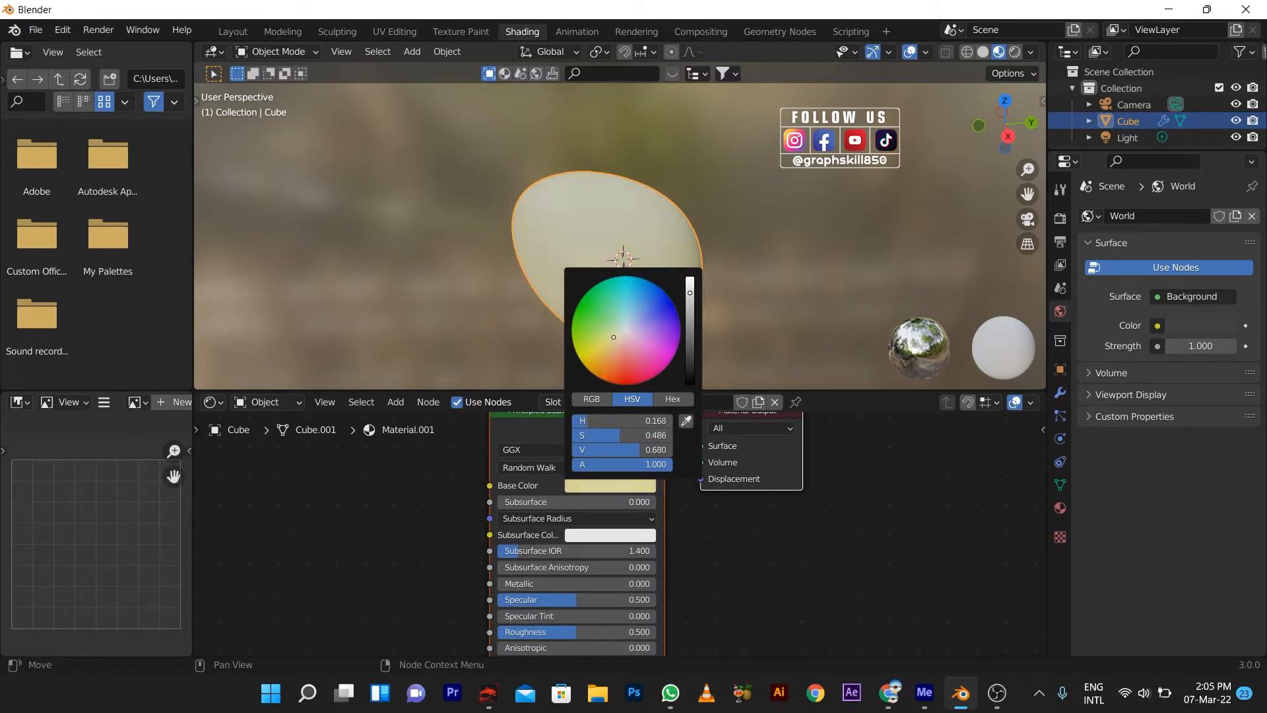
{"action": "left_click_drag", "start_coordinate": [613, 337], "coordinate": [609, 341]}
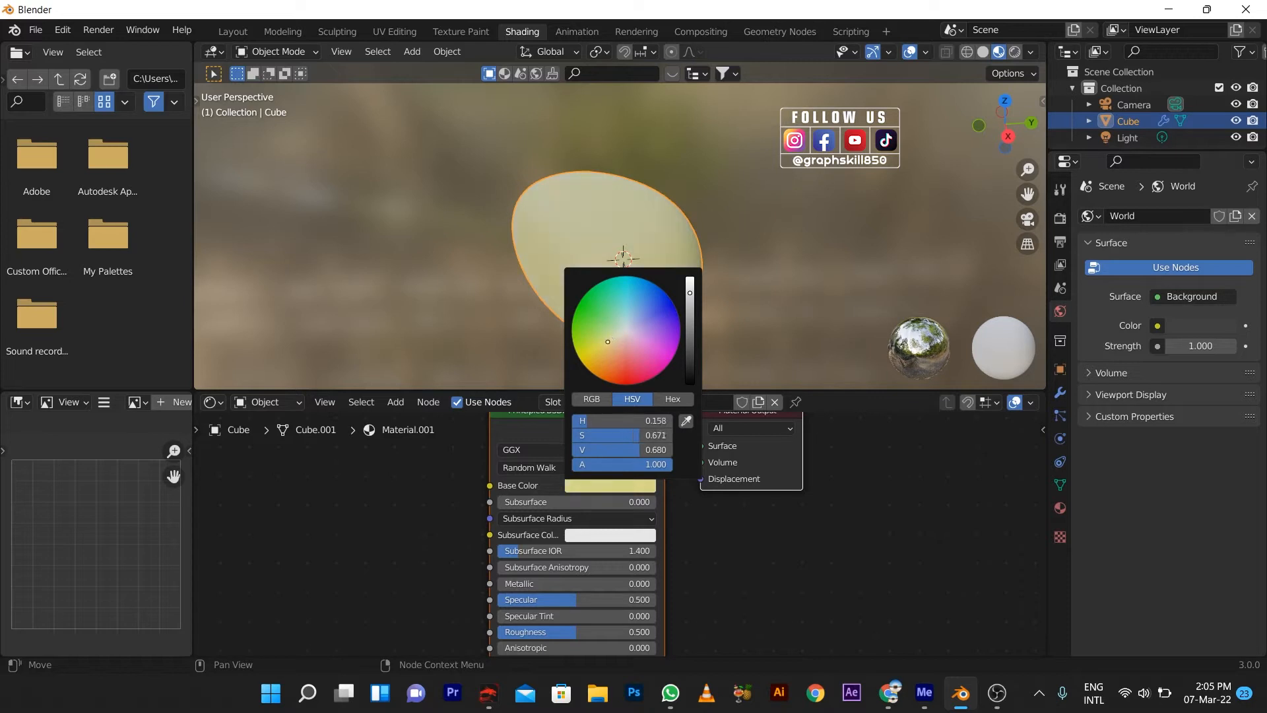
Shift the material's Base Color to a warmer golden yellow in the material properties.
{"action": "left_click", "coordinate": [1059, 509]}
{"action": "left_click", "coordinate": [1197, 455]}
{"action": "left_click_drag", "start_coordinate": [1123, 295], "coordinate": [1127, 300]}
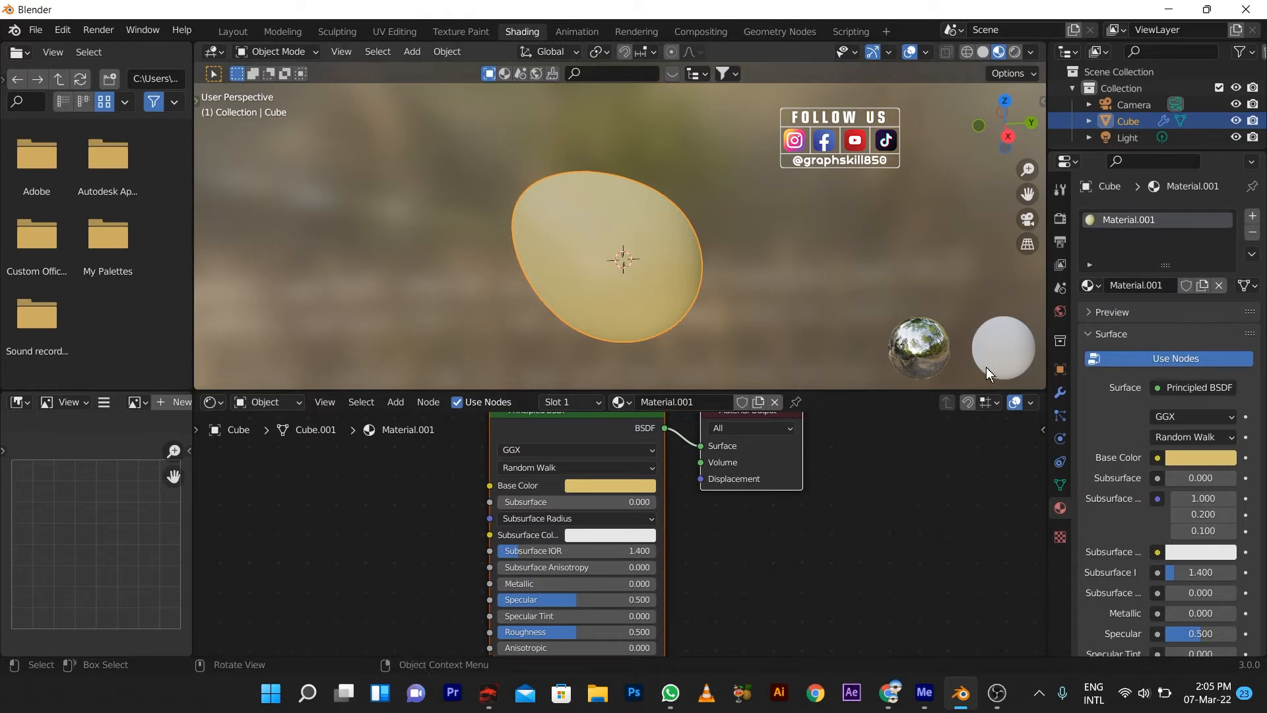
Raise the Subdivision modifier's viewport level to 6 and shade the object smooth.
{"action": "left_click", "coordinate": [1061, 393]}
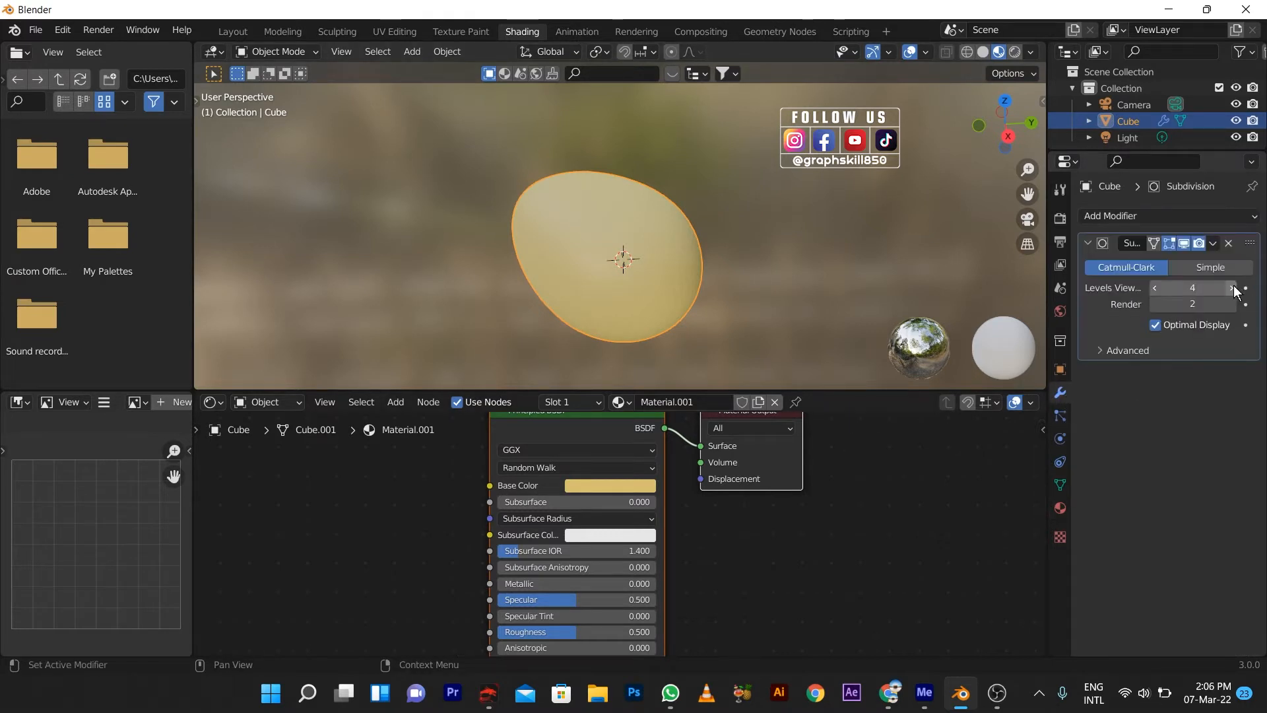
{"action": "right_click", "coordinate": [629, 223]}
{"action": "left_click", "coordinate": [630, 223]}
{"action": "scroll", "coordinate": [580, 240], "scroll_direction": "up", "scroll_amount": 3}
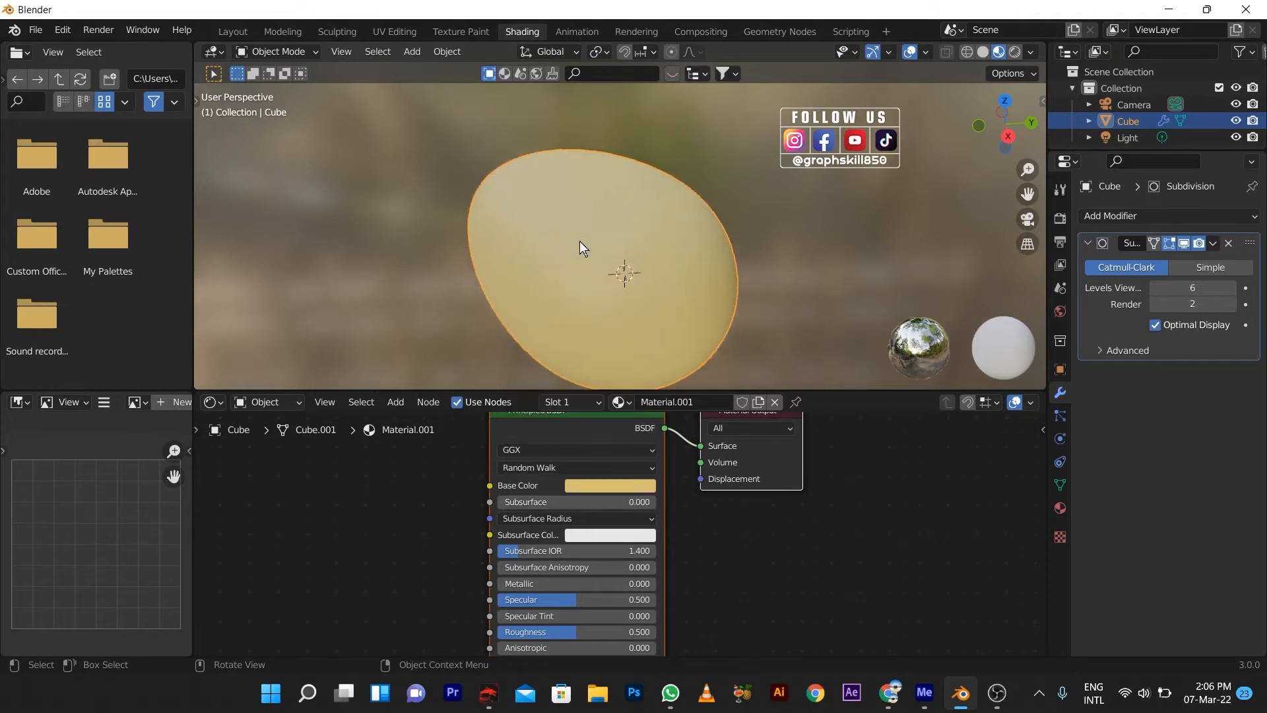
{"action": "scroll", "coordinate": [579, 240], "scroll_direction": "down", "scroll_amount": 2}
{"action": "middle_click_drag", "start_coordinate": [587, 293], "coordinate": [644, 311]}
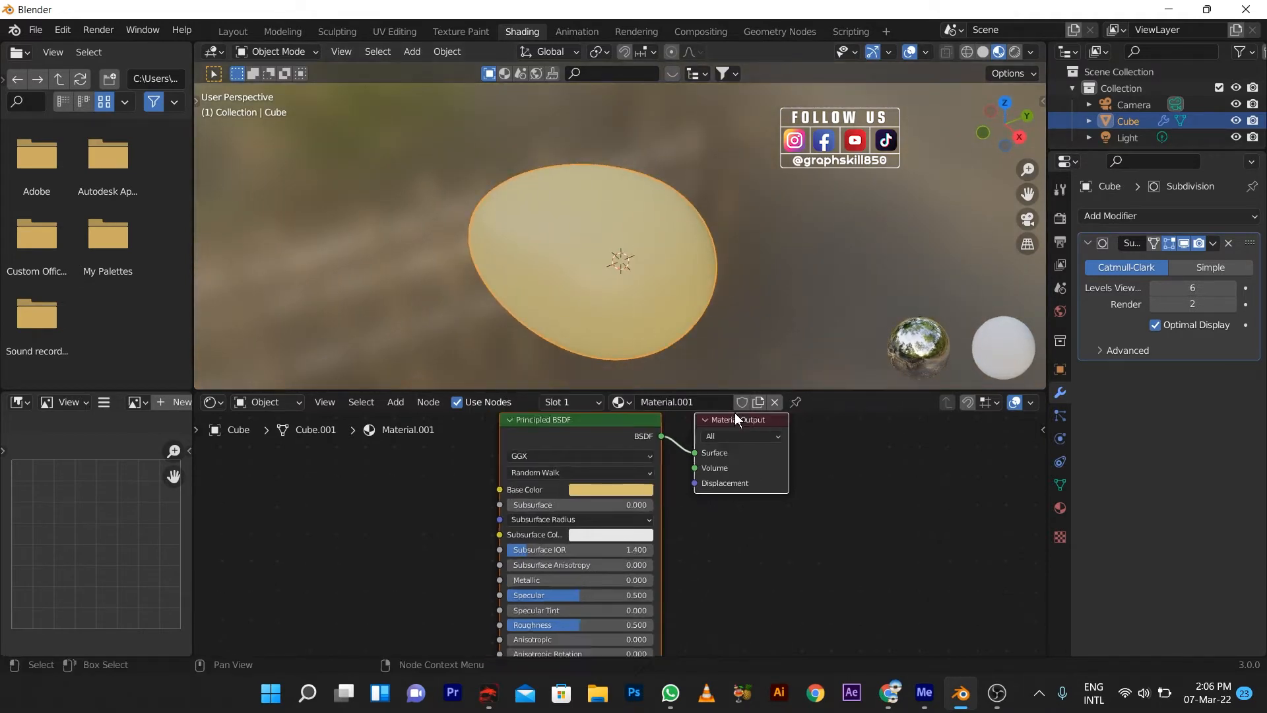
Add a Bump node beside the Principled BSDF node in the material's node tree.
{"action": "scroll", "coordinate": [769, 444], "scroll_direction": "down", "scroll_amount": 4}
{"action": "scroll", "coordinate": [573, 503], "scroll_direction": "up", "scroll_amount": 3}
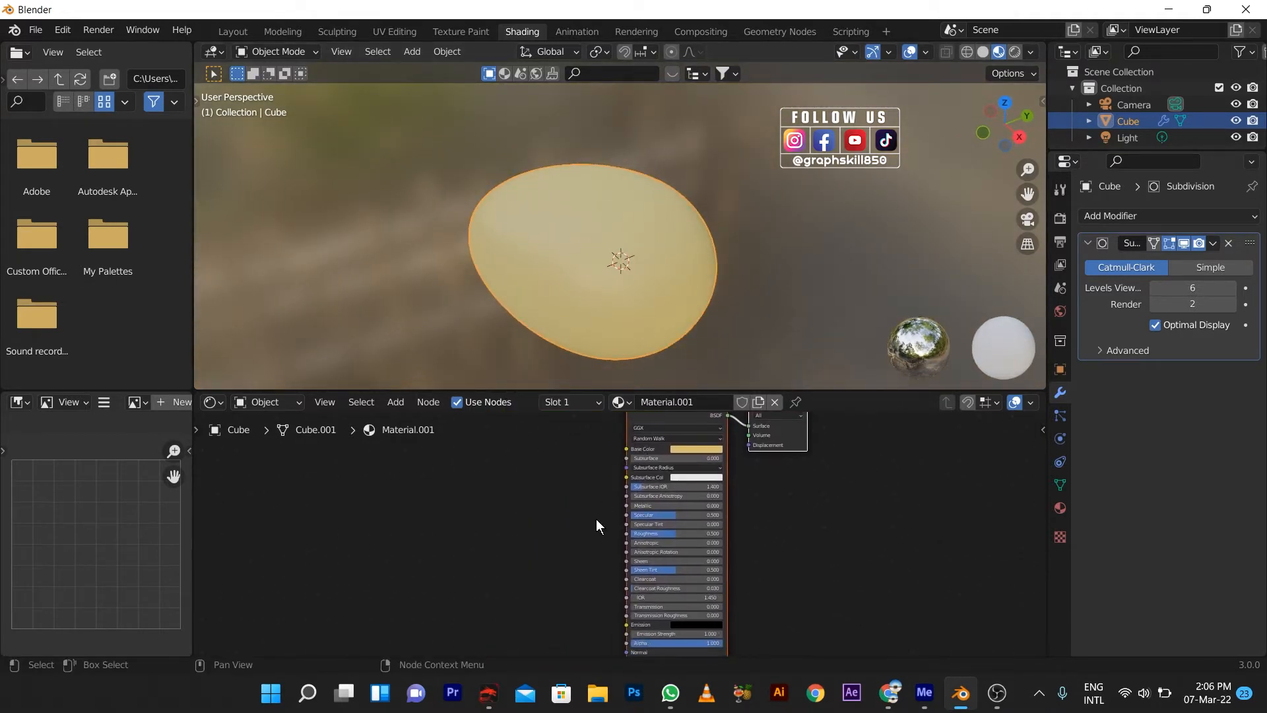
{"action": "key", "text": "shift+a"}
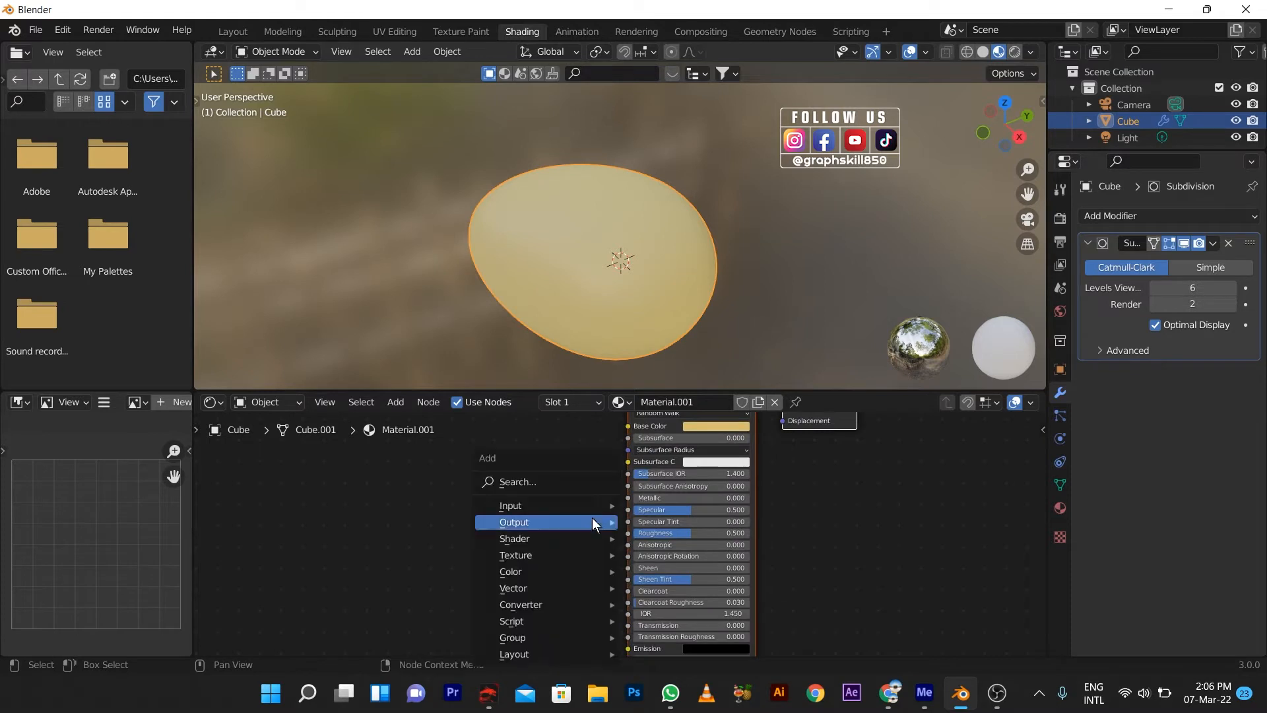
{"action": "left_click", "coordinate": [553, 487]}
{"action": "type", "text": "bump"}
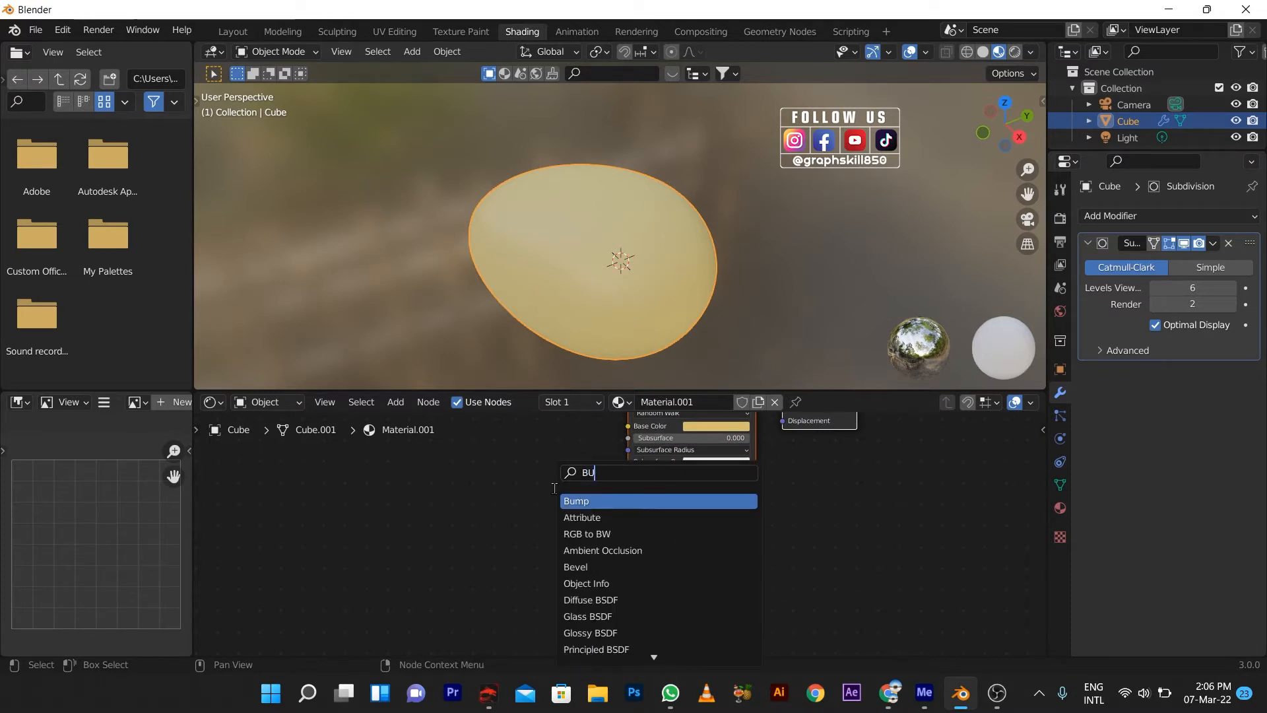
{"action": "key", "text": "Return"}
{"action": "left_click", "coordinate": [488, 505]}
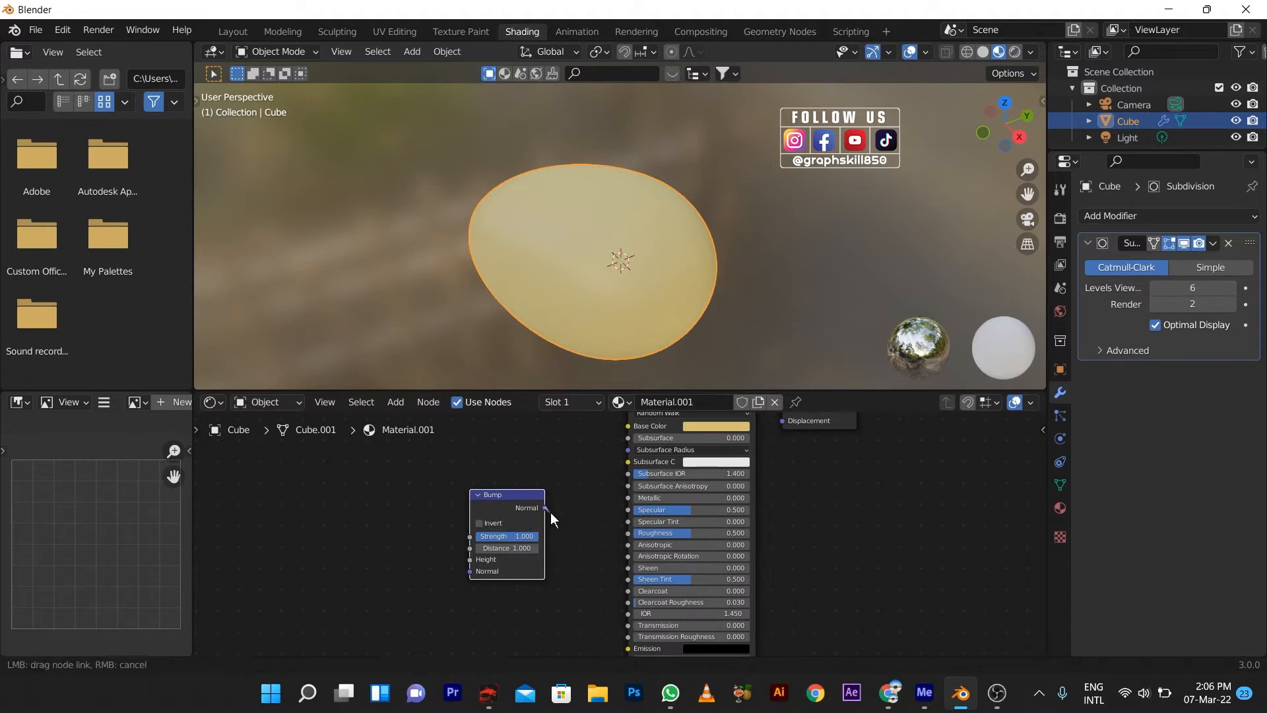
Move the Bump node near the Principled BSDF's lower inputs and connect its Normal output to the shader's Normal input.
{"action": "scroll", "coordinate": [623, 564], "scroll_direction": "down", "scroll_amount": 1}
{"action": "scroll", "coordinate": [623, 566], "scroll_direction": "down", "scroll_amount": 1}
{"action": "middle_click_drag", "start_coordinate": [623, 565], "coordinate": [657, 475]}
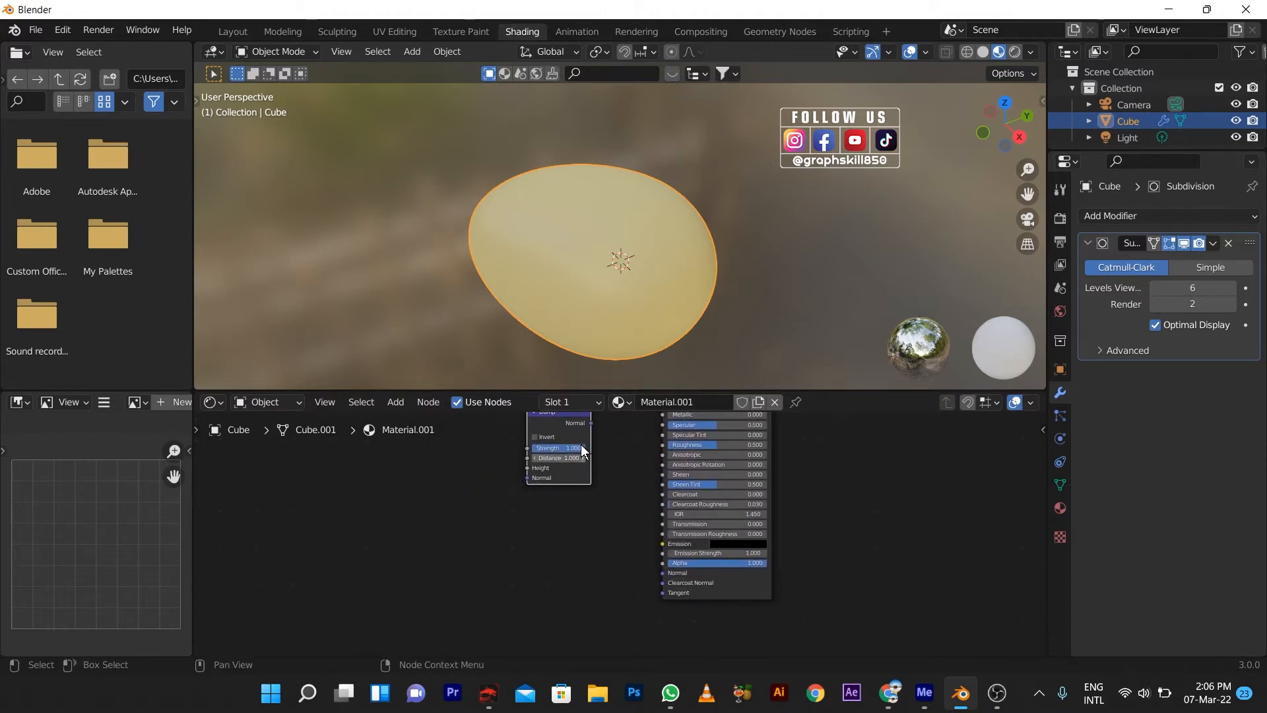
{"action": "mouse_move", "coordinate": [560, 413]}
{"action": "left_mouse_down"}
{"action": "mouse_move", "coordinate": [601, 541]}
{"action": "mouse_move", "coordinate": [673, 582]}
{"action": "left_mouse_up"}
{"action": "scroll", "coordinate": [608, 544], "scroll_direction": "up", "scroll_amount": 1}
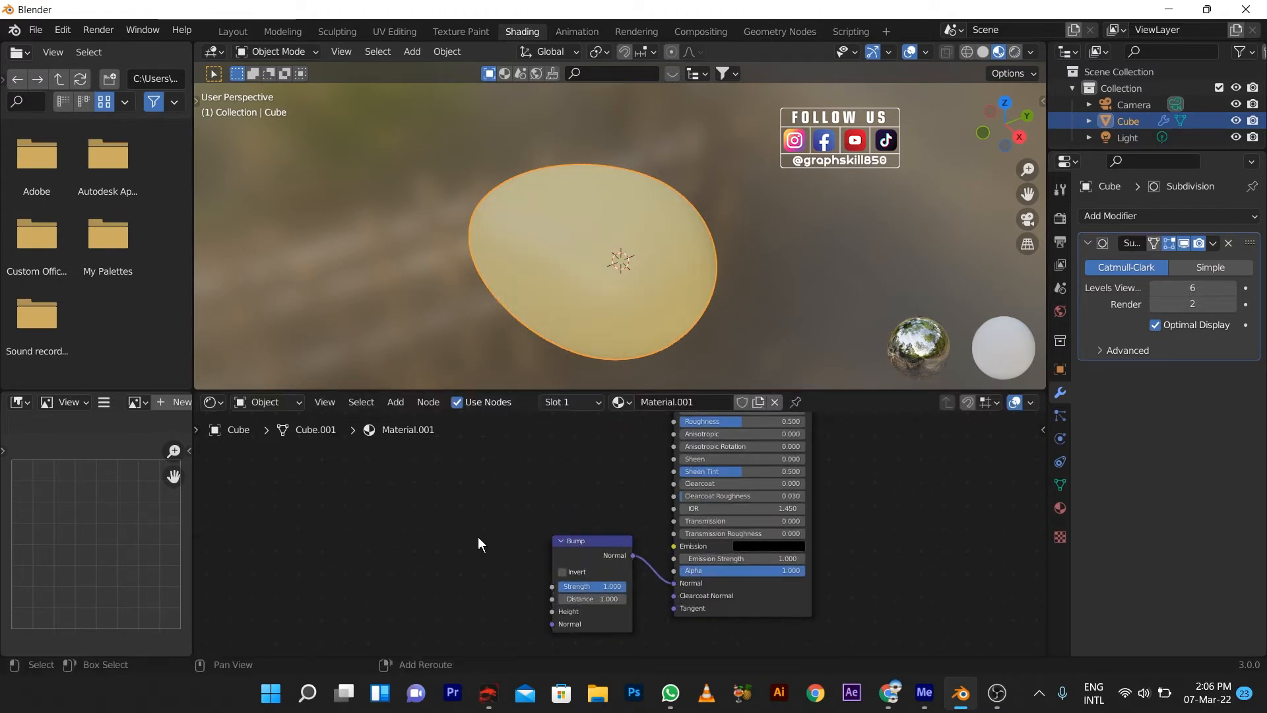
Add a Voronoi Texture node beside the Bump node and connect its Color output to the Bump's Distance input.
{"action": "key", "text": "shift+a"}
{"action": "left_click", "coordinate": [447, 481]}
{"action": "type", "text": "v"}
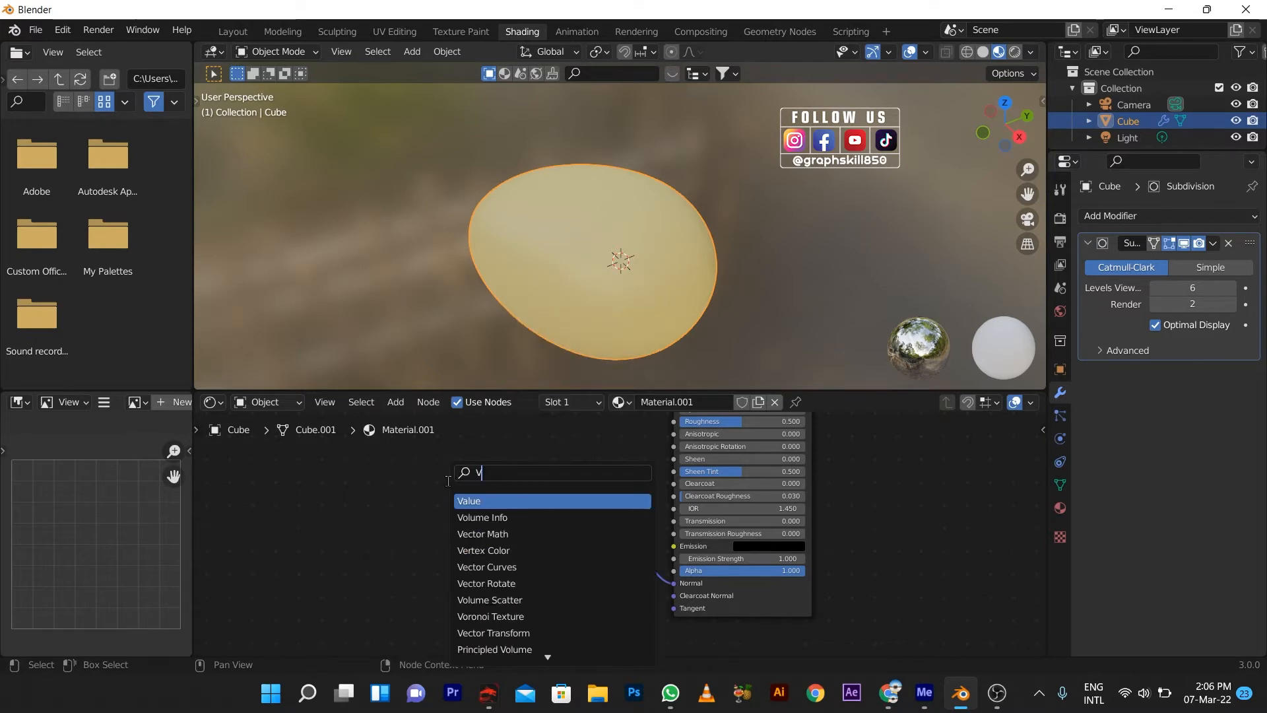
{"action": "left_click", "coordinate": [533, 616]}
{"action": "left_click", "coordinate": [427, 508]}
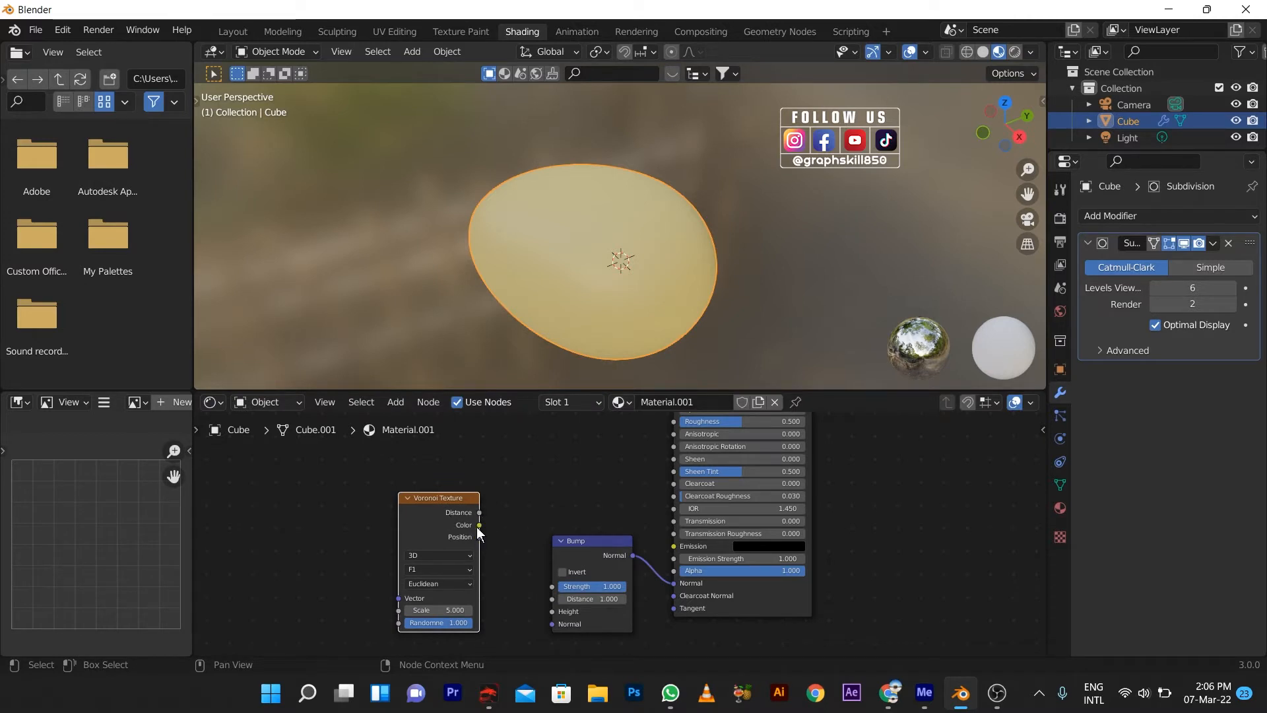
{"action": "left_click_drag", "start_coordinate": [479, 525], "coordinate": [500, 542]}
{"action": "left_click_drag", "start_coordinate": [545, 599], "coordinate": [548, 599]}
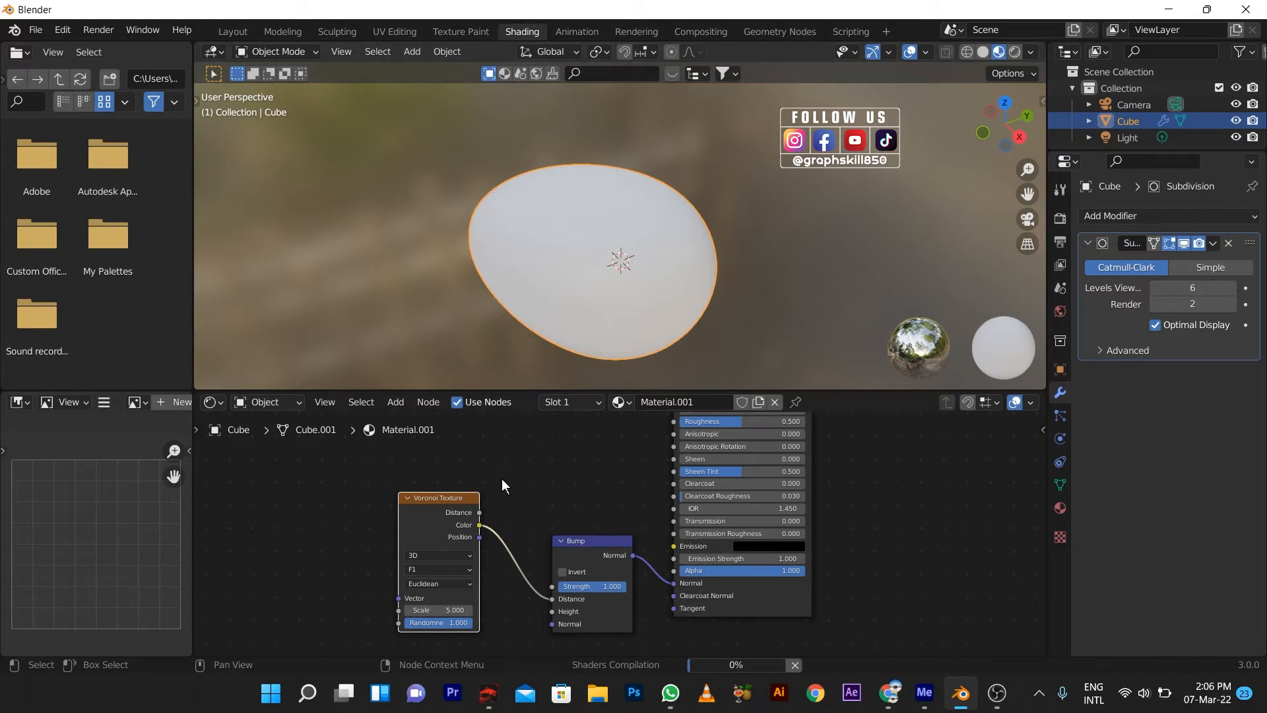
Set the Voronoi Texture's feature to Smooth F1 and its Scale to about 392.9.
{"action": "left_click", "coordinate": [423, 563]}
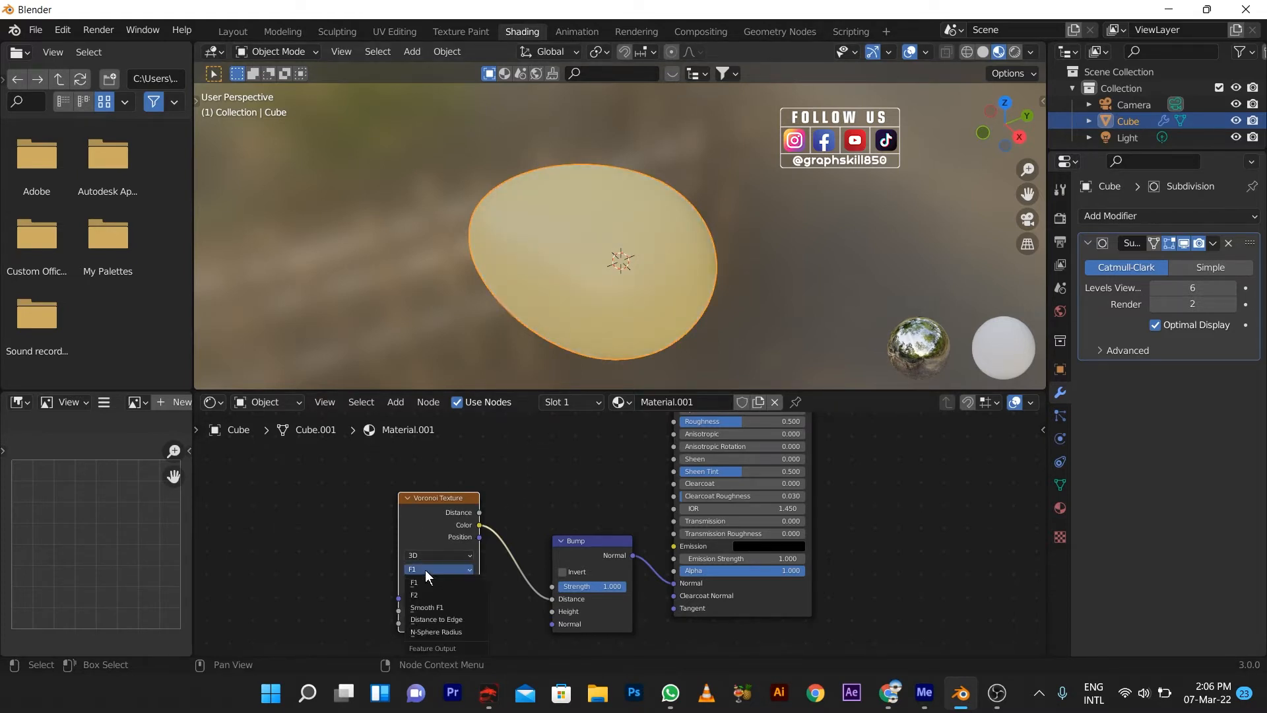
{"action": "left_click", "coordinate": [442, 600]}
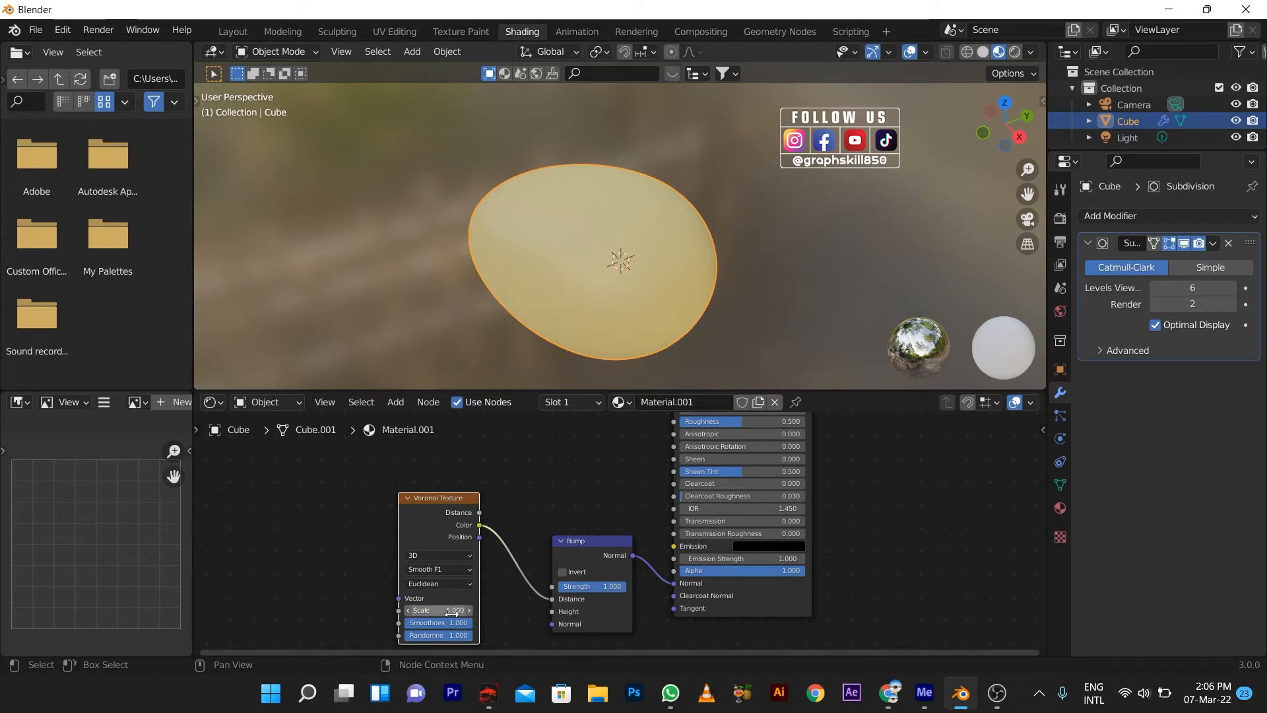
{"action": "left_click_drag", "start_coordinate": [452, 613], "coordinate": [579, 614]}
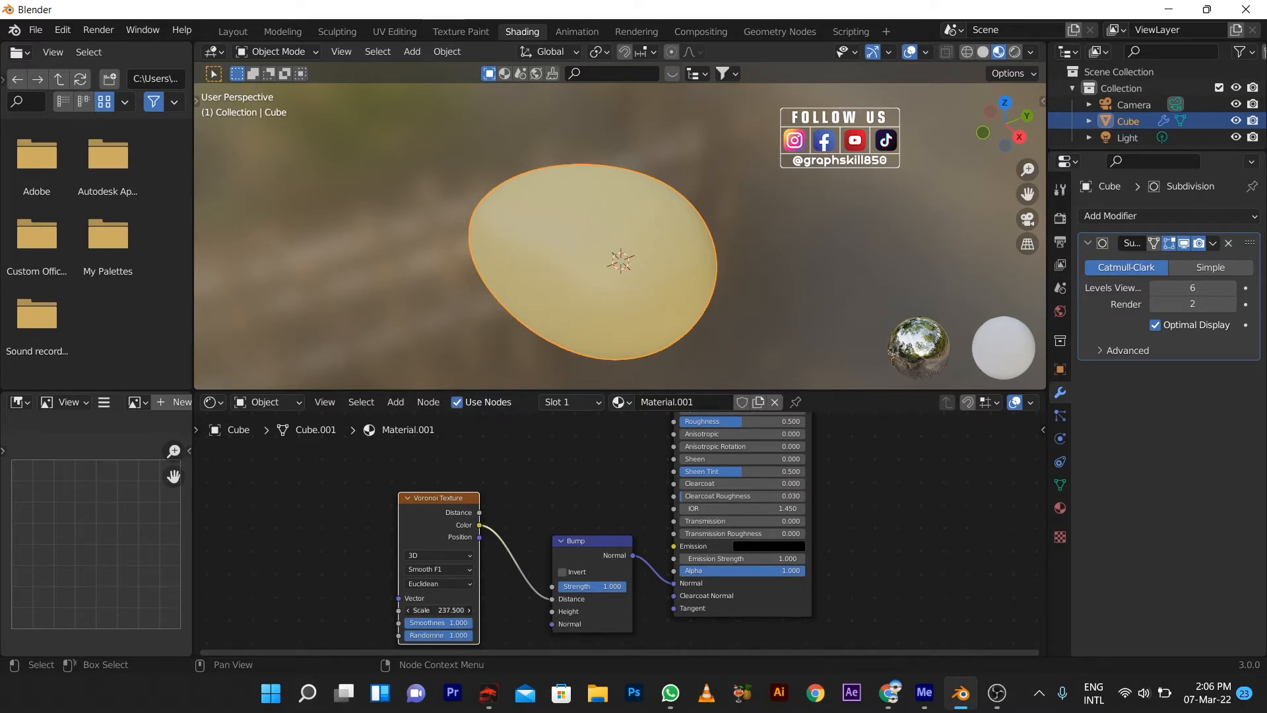
{"action": "left_click_drag", "start_coordinate": [452, 610], "coordinate": [525, 610]}
Move the Voronoi Color link from the Bump node's Distance input to its Height input.
{"action": "left_click", "coordinate": [443, 563]}
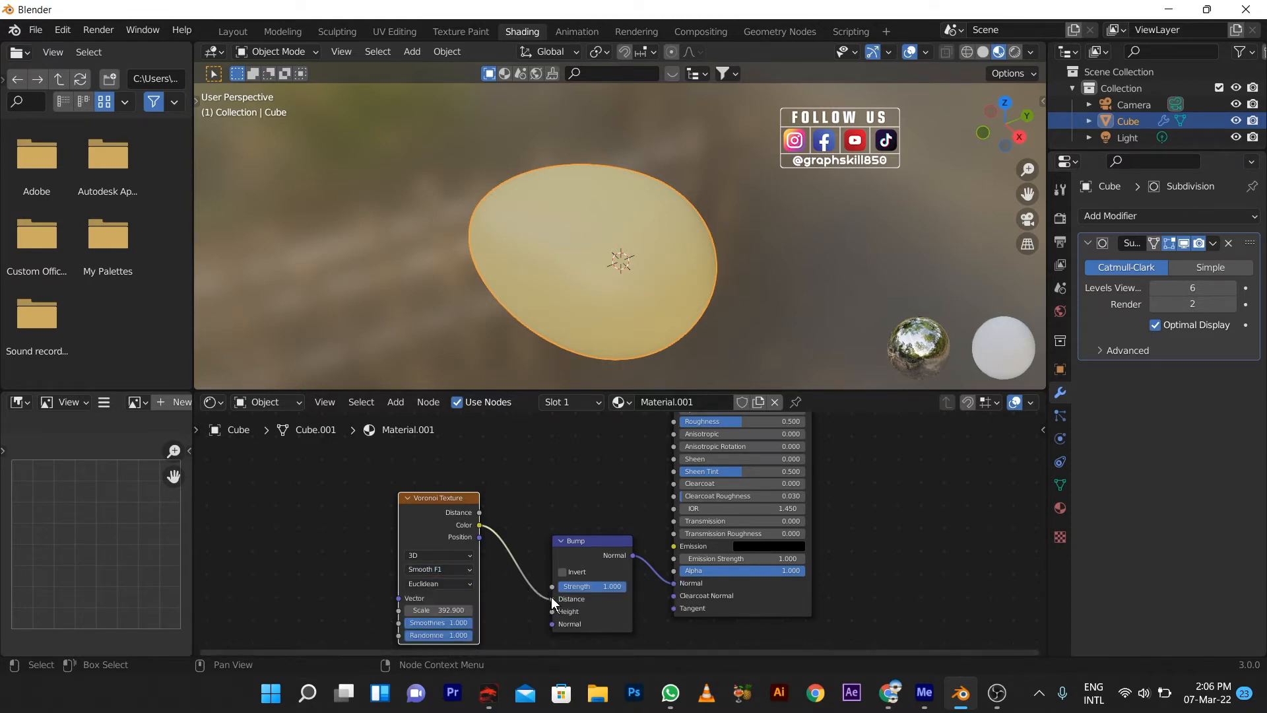
{"action": "left_click_drag", "start_coordinate": [552, 598], "coordinate": [549, 613]}
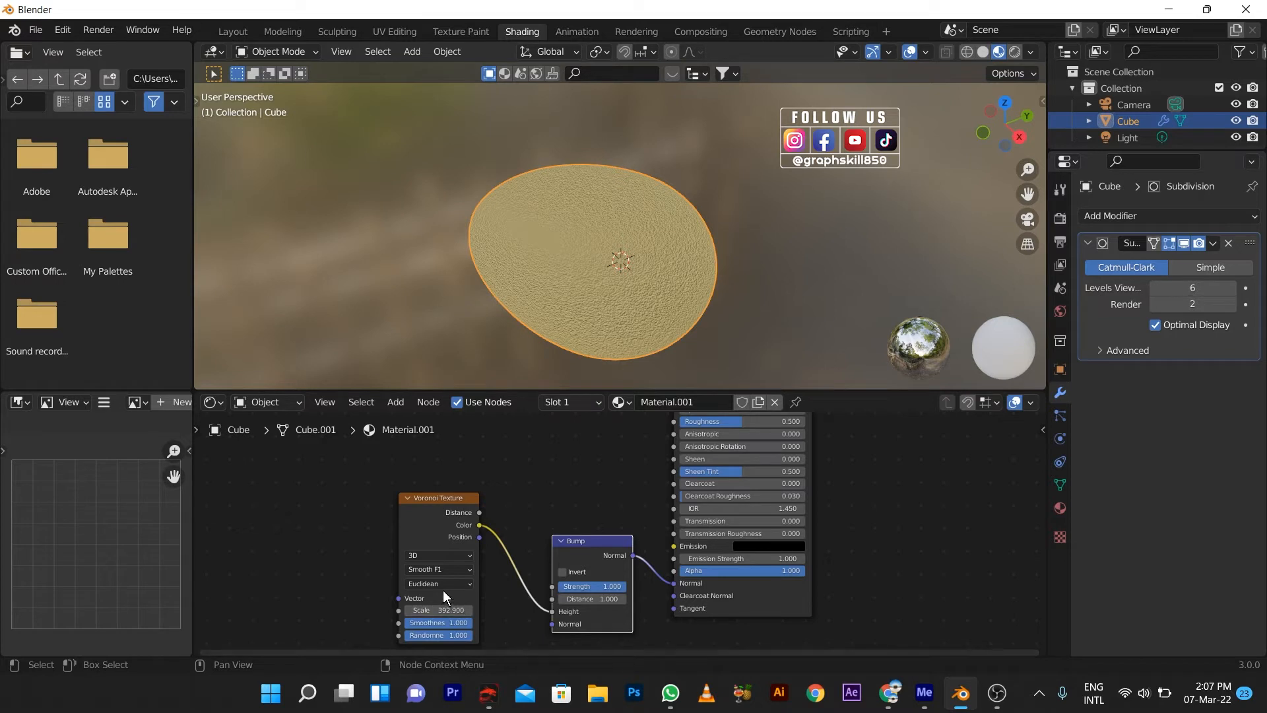
Set the Voronoi Texture's Scale to 1000.
{"action": "left_click_drag", "start_coordinate": [439, 609], "coordinate": [432, 610]}
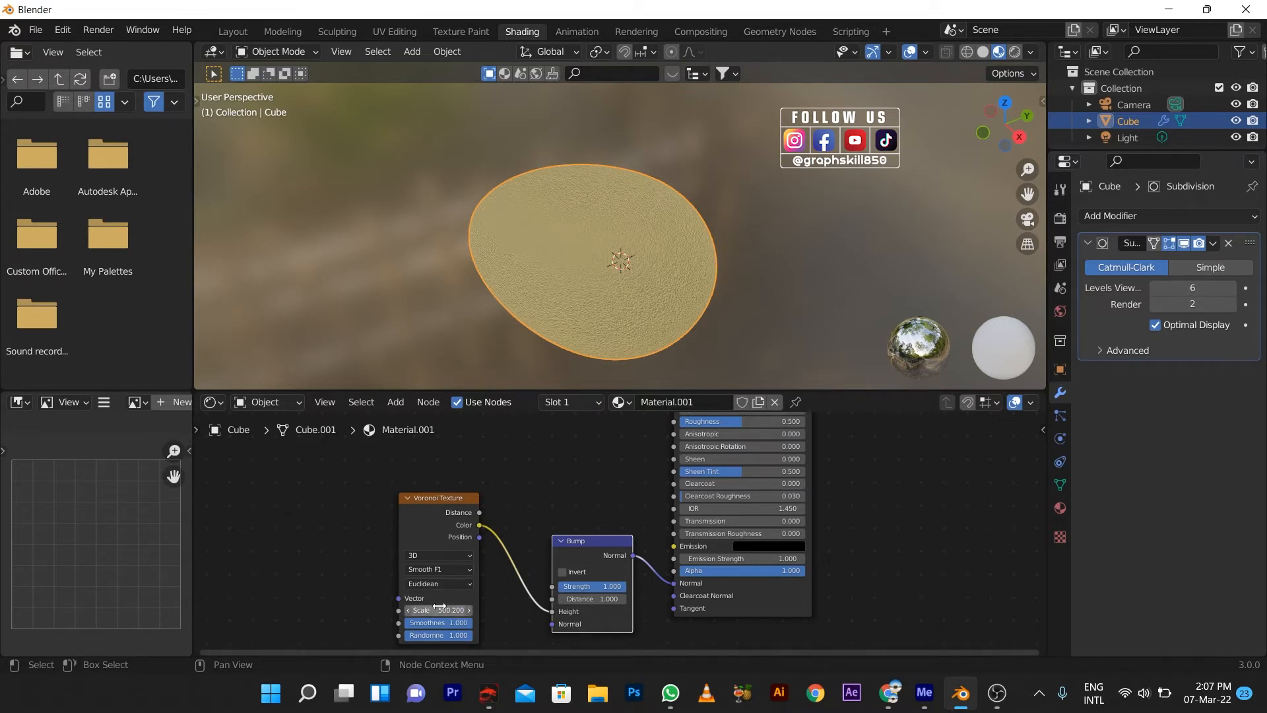
{"action": "left_click", "coordinate": [440, 609]}
{"action": "type", "text": "1000"}
{"action": "key", "text": "Return"}
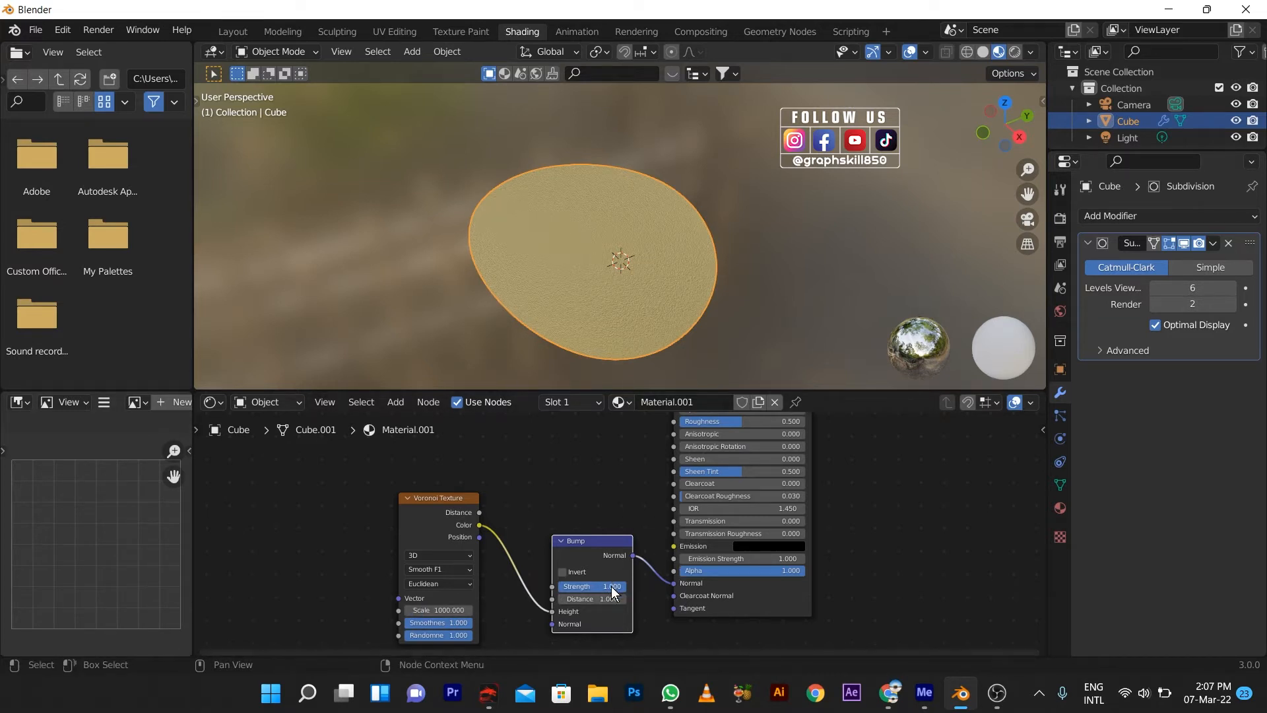
Set the Bump node's Strength to about 0.467 and its Distance to 28.5.
{"action": "left_click_drag", "start_coordinate": [591, 586], "coordinate": [555, 586]}
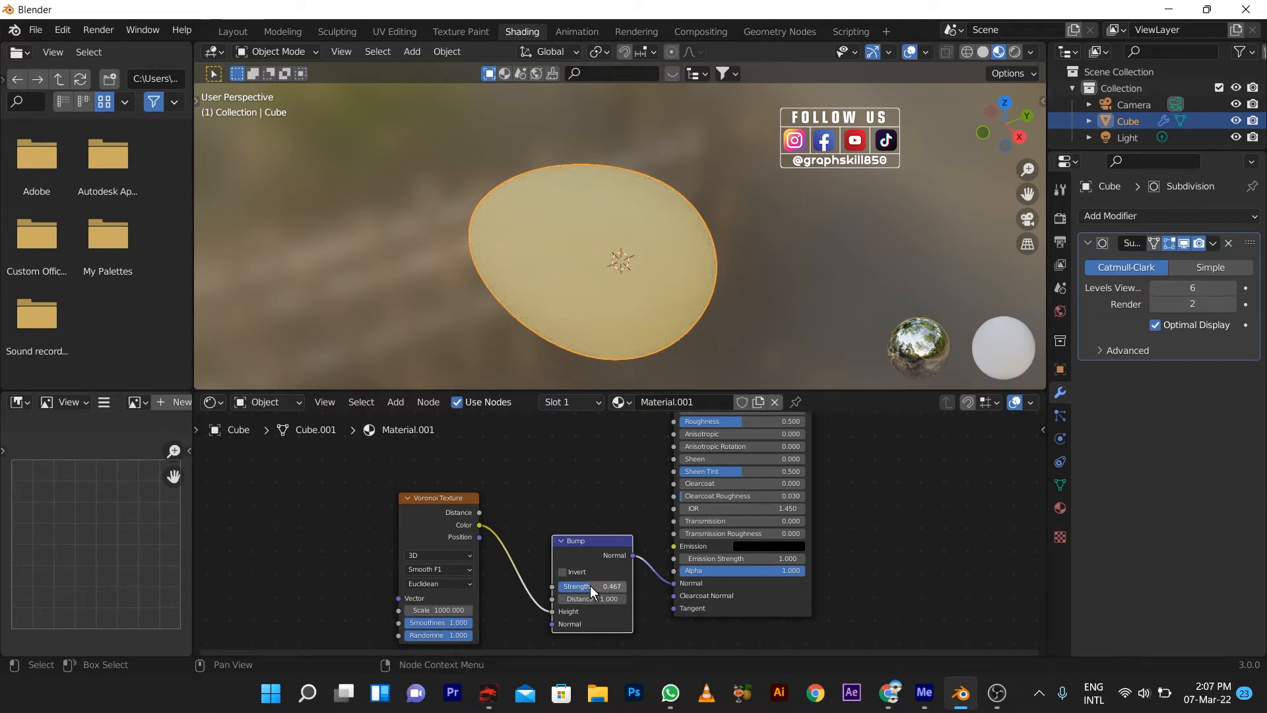
{"action": "scroll", "coordinate": [584, 303], "scroll_direction": "up", "scroll_amount": 5}
{"action": "scroll", "coordinate": [640, 244], "scroll_direction": "down", "scroll_amount": 3}
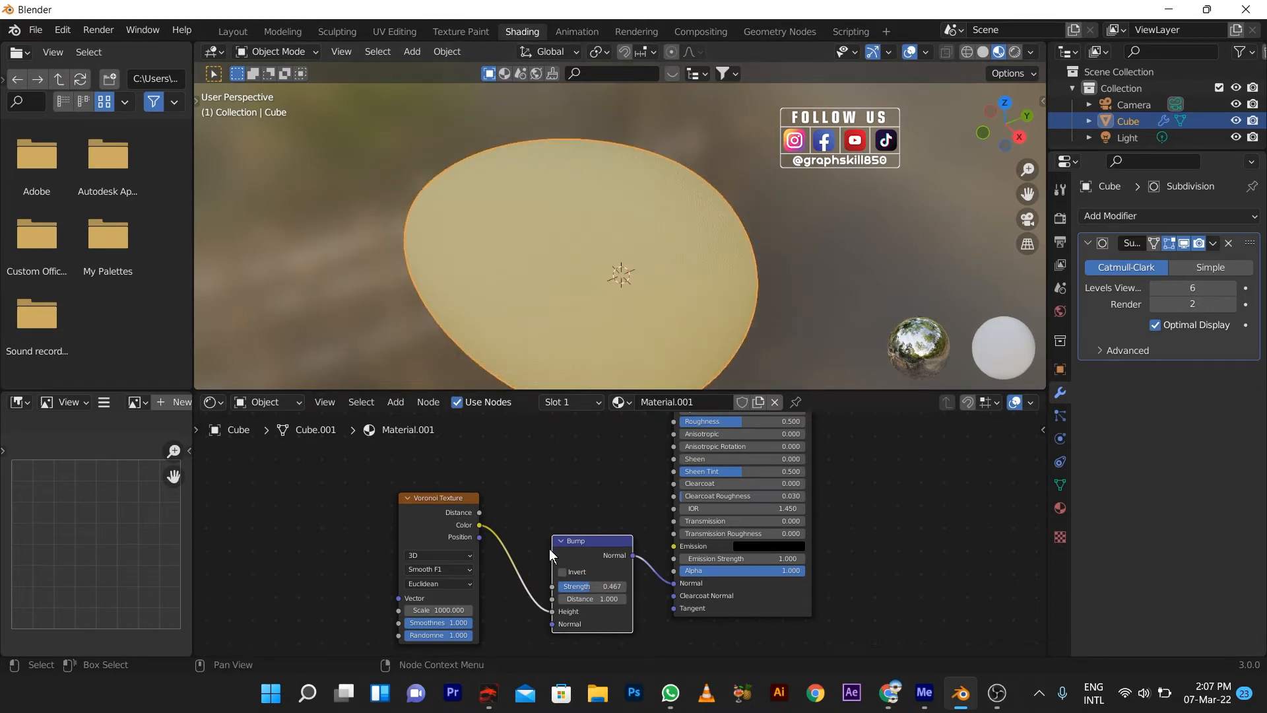
{"action": "left_click_drag", "start_coordinate": [591, 599], "coordinate": [559, 581]}
{"action": "left_click", "coordinate": [562, 571]}
Apply Shade Flat to the egg object.
{"action": "middle_click_drag", "start_coordinate": [568, 286], "coordinate": [291, 258]}
{"action": "right_click", "coordinate": [664, 181]}
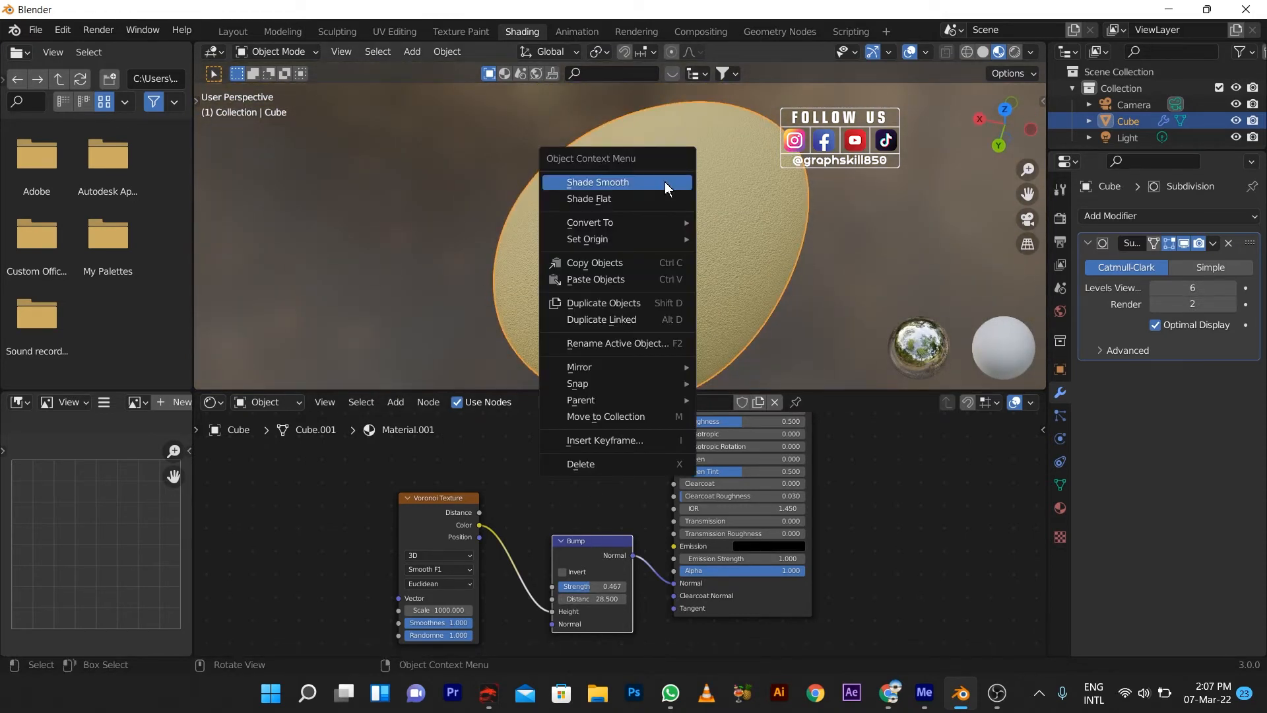
{"action": "left_click", "coordinate": [587, 201]}
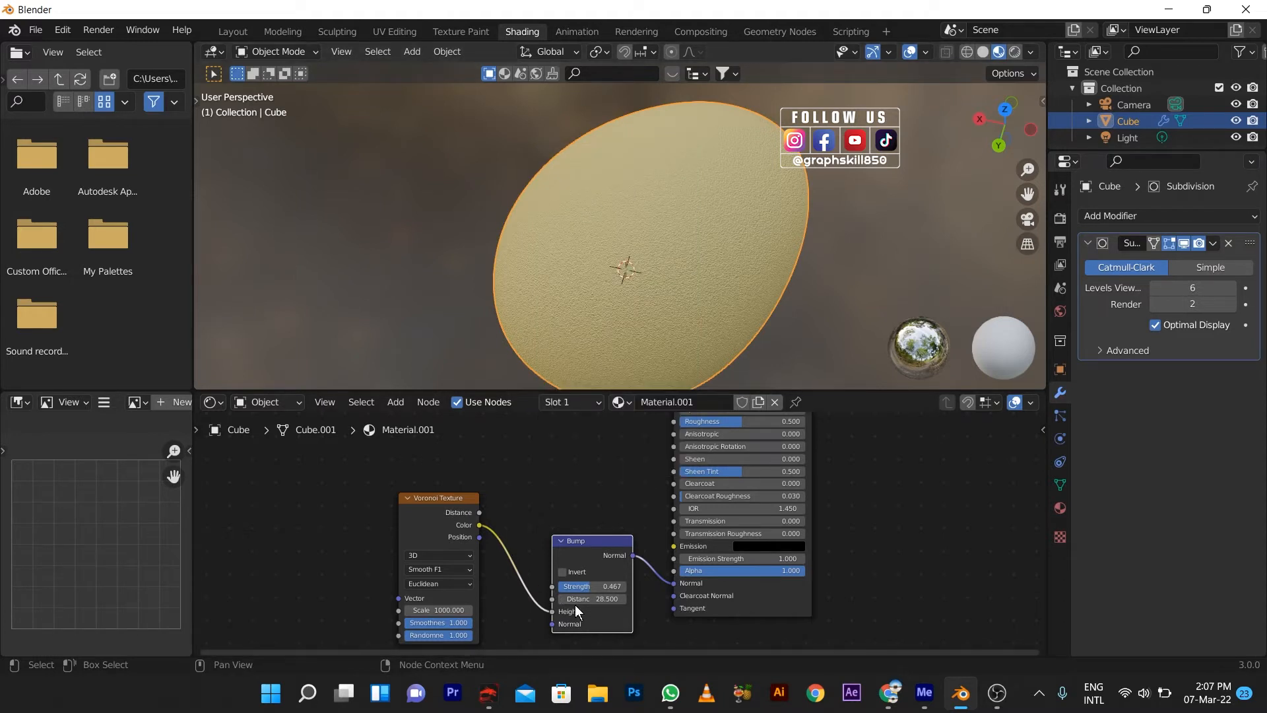
Lower the Bump node's Strength to about 0.227.
{"action": "mouse_move", "coordinate": [578, 588]}
{"action": "left_mouse_down"}
{"action": "mouse_move", "coordinate": [591, 587]}
{"action": "mouse_move", "coordinate": [570, 588]}
{"action": "left_mouse_up"}
{"action": "scroll", "coordinate": [548, 236], "scroll_direction": "down", "scroll_amount": 3}
{"action": "middle_click_drag", "start_coordinate": [548, 236], "coordinate": [350, 132]}
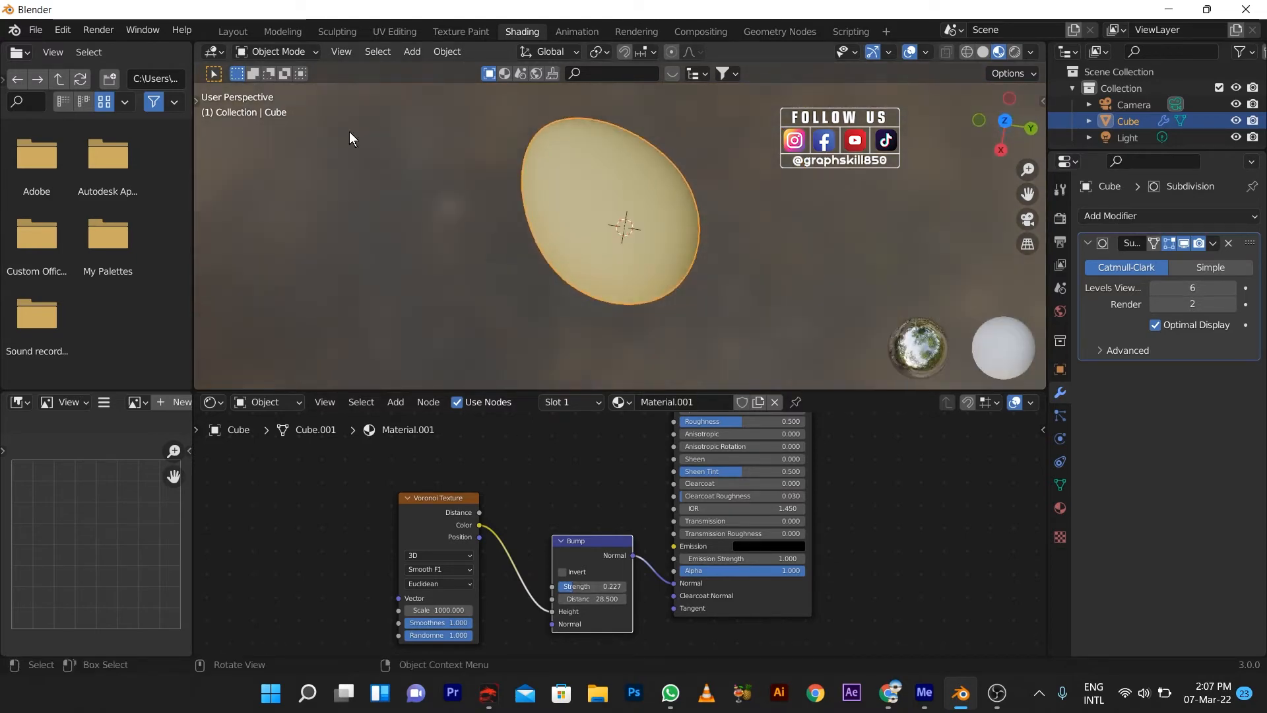
In the Layout workspace, switch the viewport to rendered shading and raise the egg along the Z axis.
{"action": "left_click", "coordinate": [232, 31]}
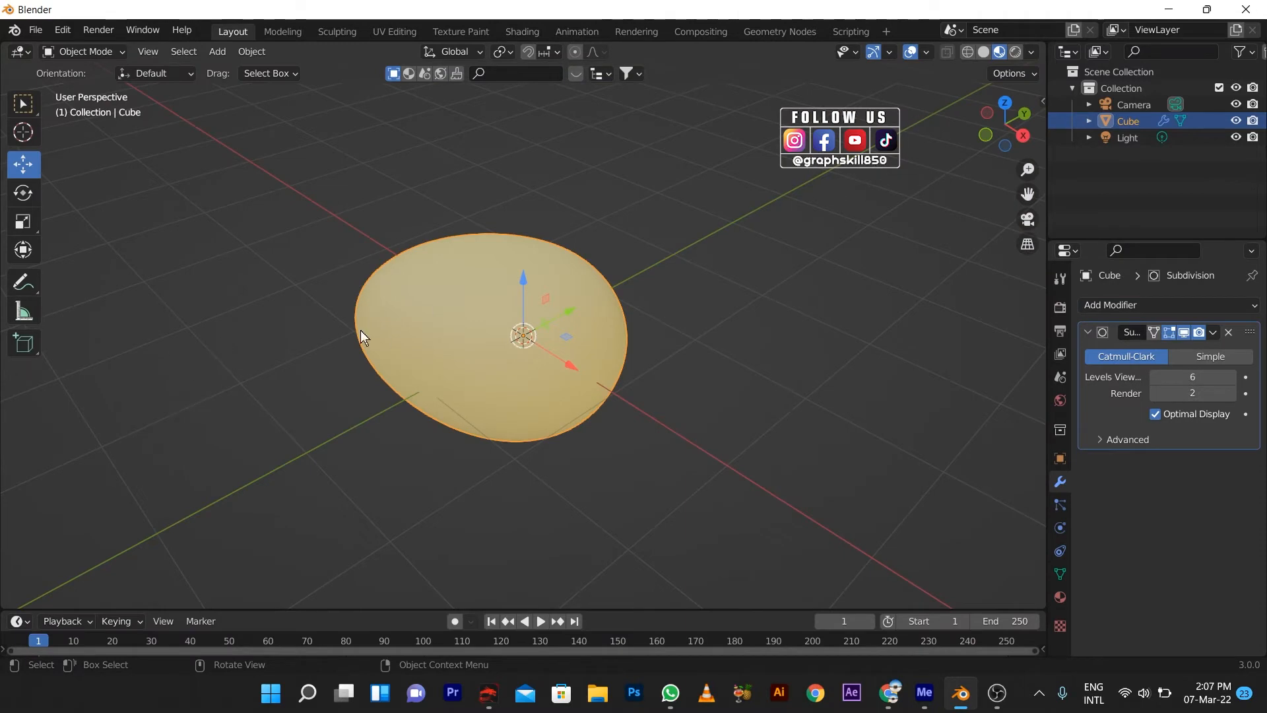
{"action": "scroll", "coordinate": [430, 326], "scroll_direction": "up", "scroll_amount": 3}
{"action": "scroll", "coordinate": [429, 327], "scroll_direction": "down", "scroll_amount": 4}
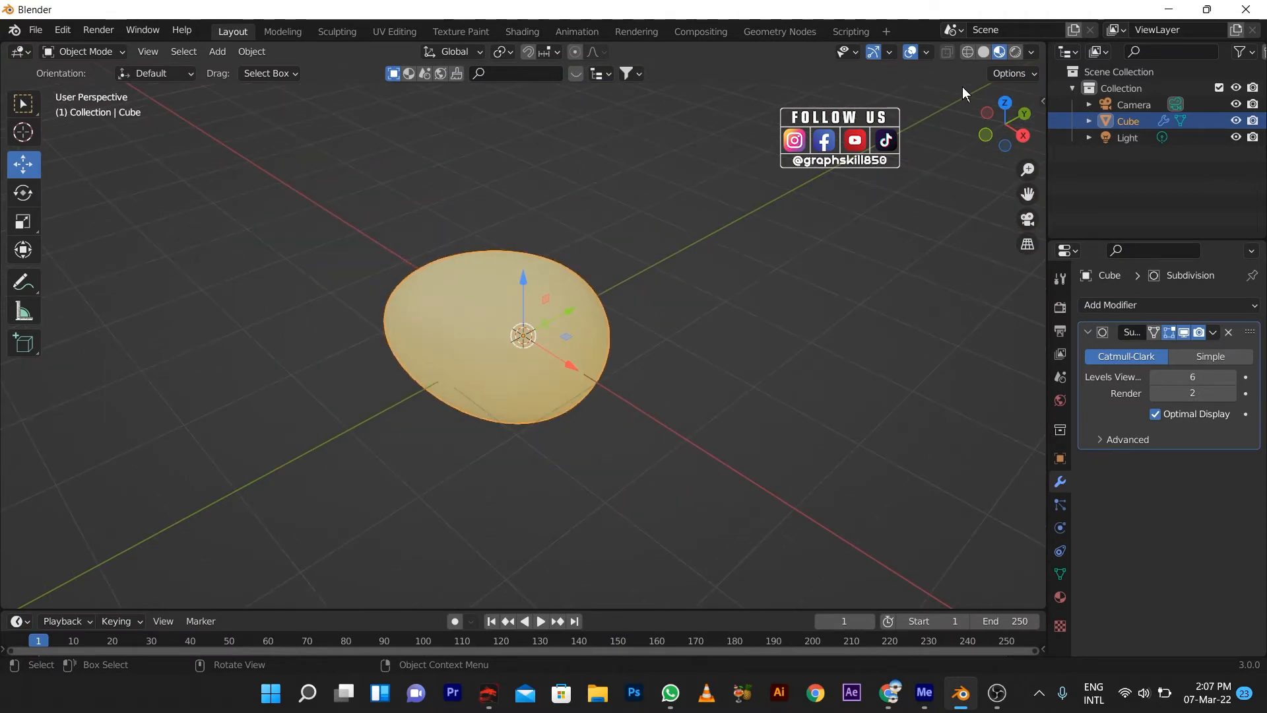
{"action": "left_click", "coordinate": [1015, 52]}
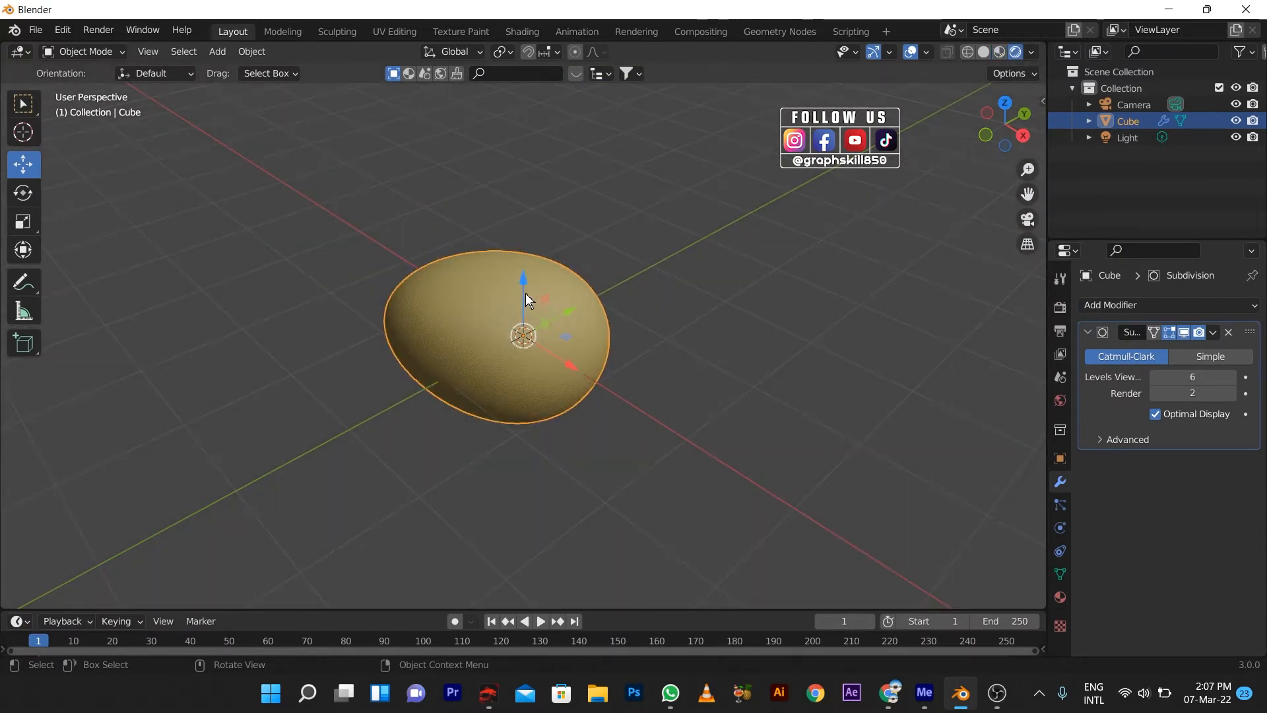
{"action": "left_click_drag", "start_coordinate": [525, 293], "coordinate": [537, 224]}
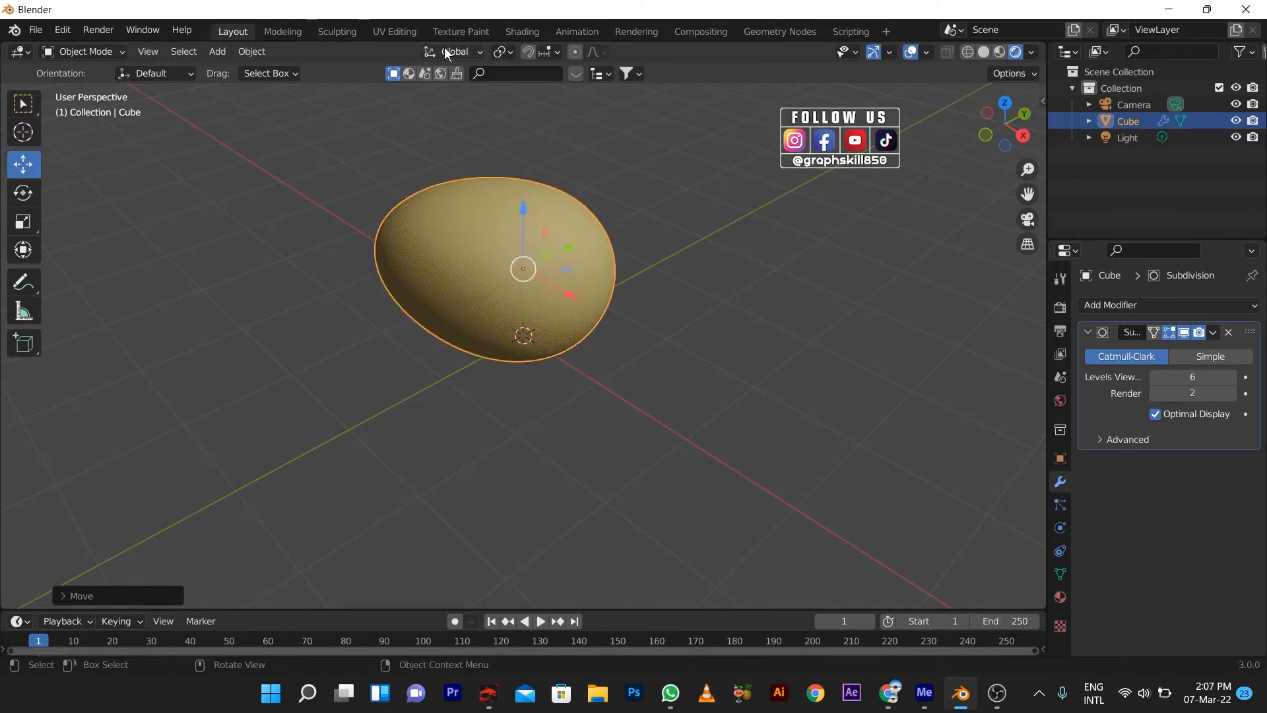
Return to the Shading workspace and reduce the egg material's Bump Strength to about 0.193.
{"action": "left_click", "coordinate": [458, 32]}
{"action": "left_click", "coordinate": [518, 31]}
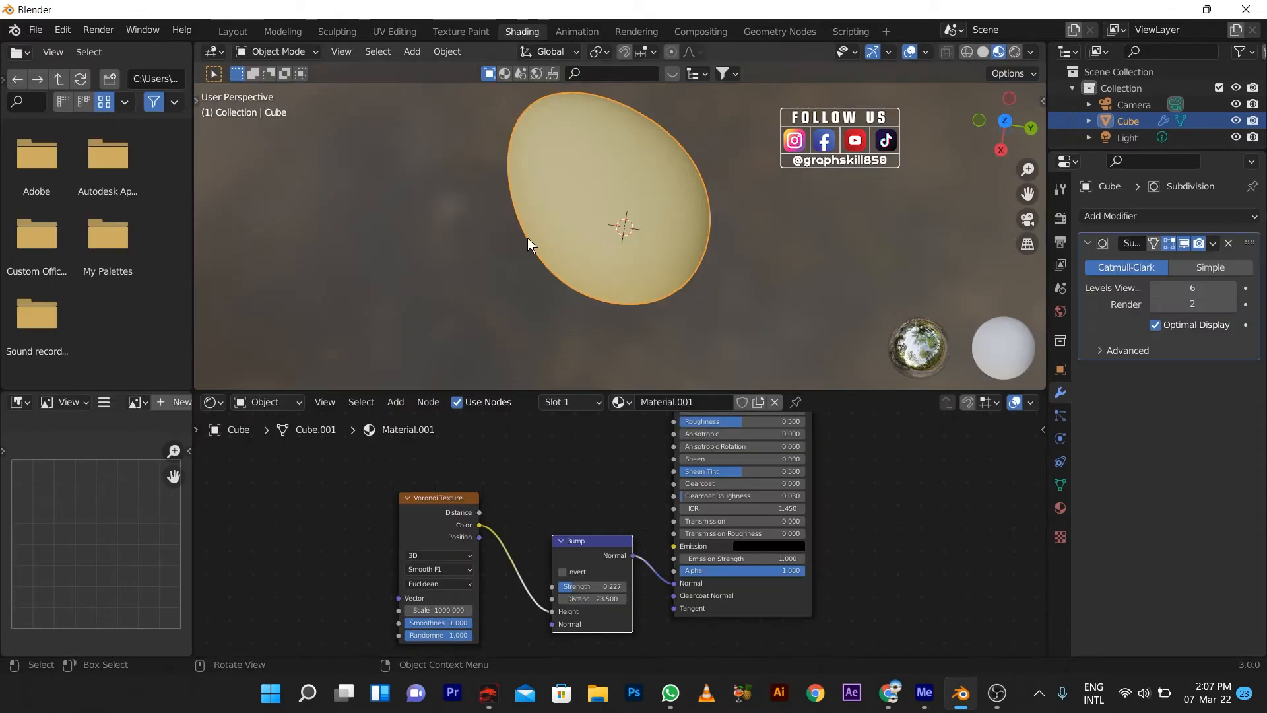
{"action": "left_click_drag", "start_coordinate": [578, 590], "coordinate": [567, 590]}
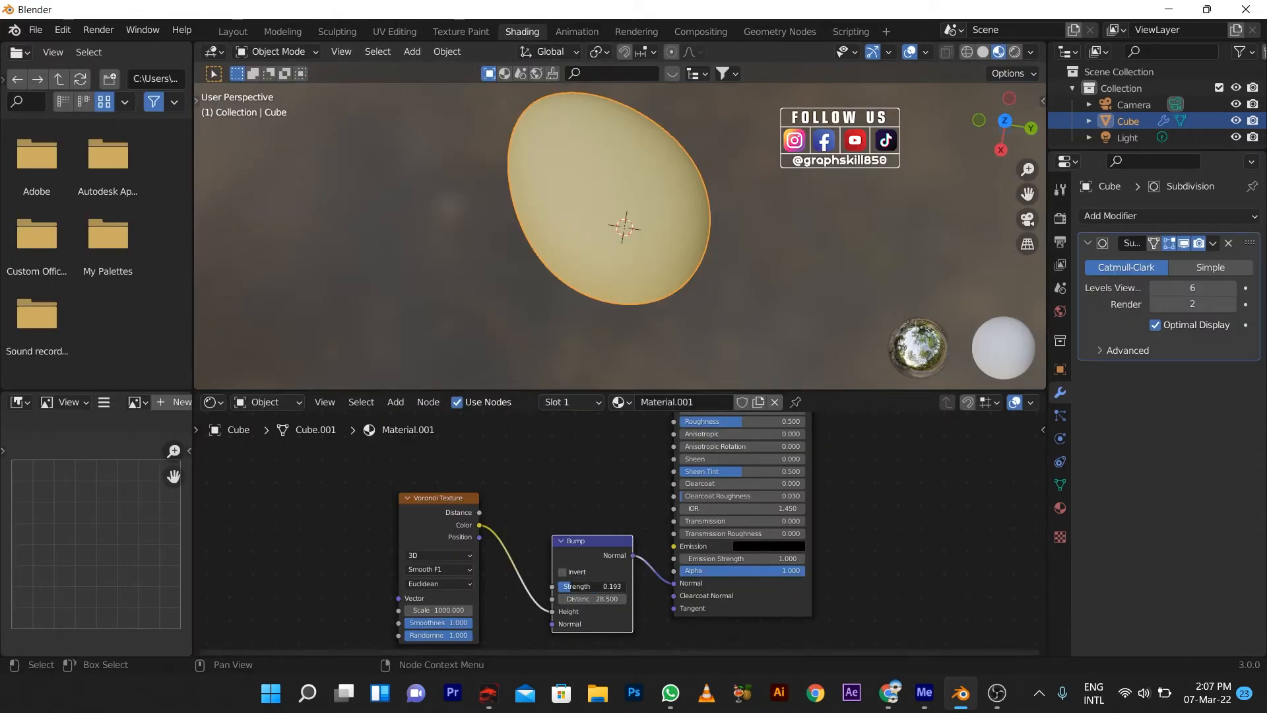
In the Layout workspace, add a mesh plane as a floor under the egg and scale it up well beyond the egg.
{"action": "left_click", "coordinate": [237, 30]}
{"action": "scroll", "coordinate": [483, 250], "scroll_direction": "up", "scroll_amount": 3}
{"action": "scroll", "coordinate": [502, 296], "scroll_direction": "down", "scroll_amount": 4}
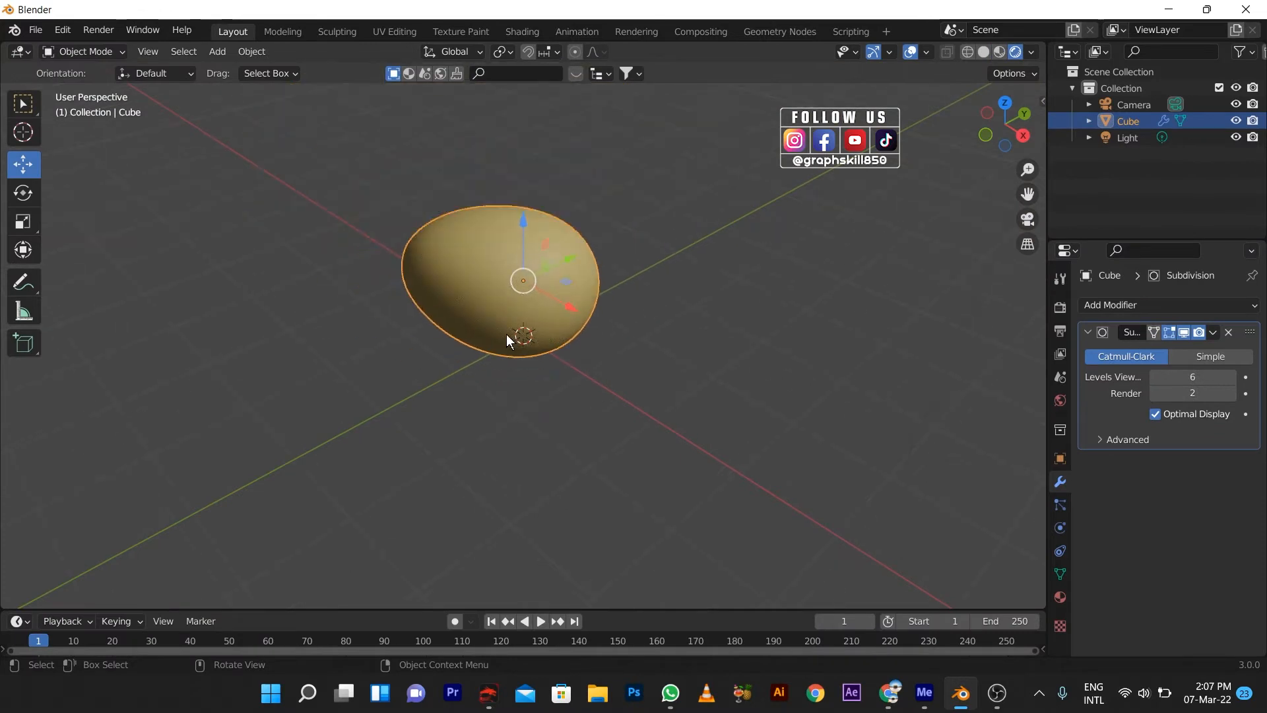
{"action": "mouse_move", "coordinate": [507, 335]}
{"action": "middle_mouse_down"}
{"action": "mouse_move", "coordinate": [455, 332]}
{"action": "mouse_move", "coordinate": [485, 342]}
{"action": "middle_mouse_up"}
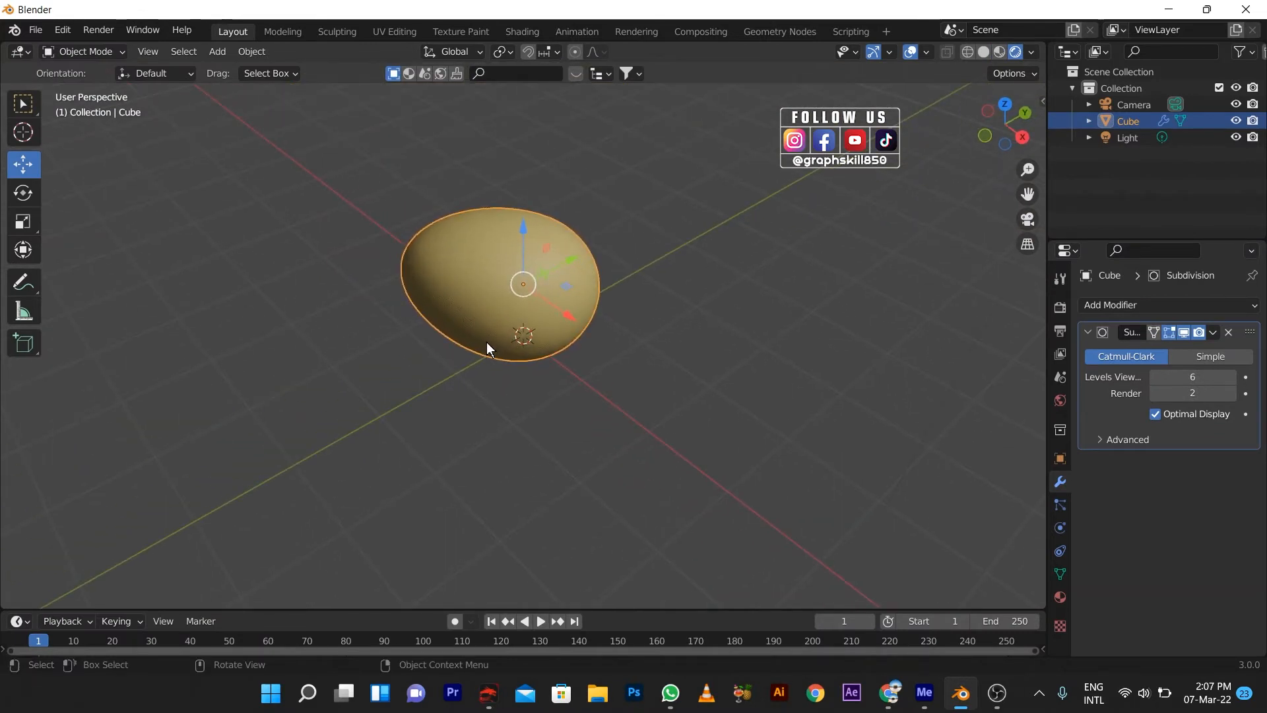
{"action": "key", "text": "shift"}
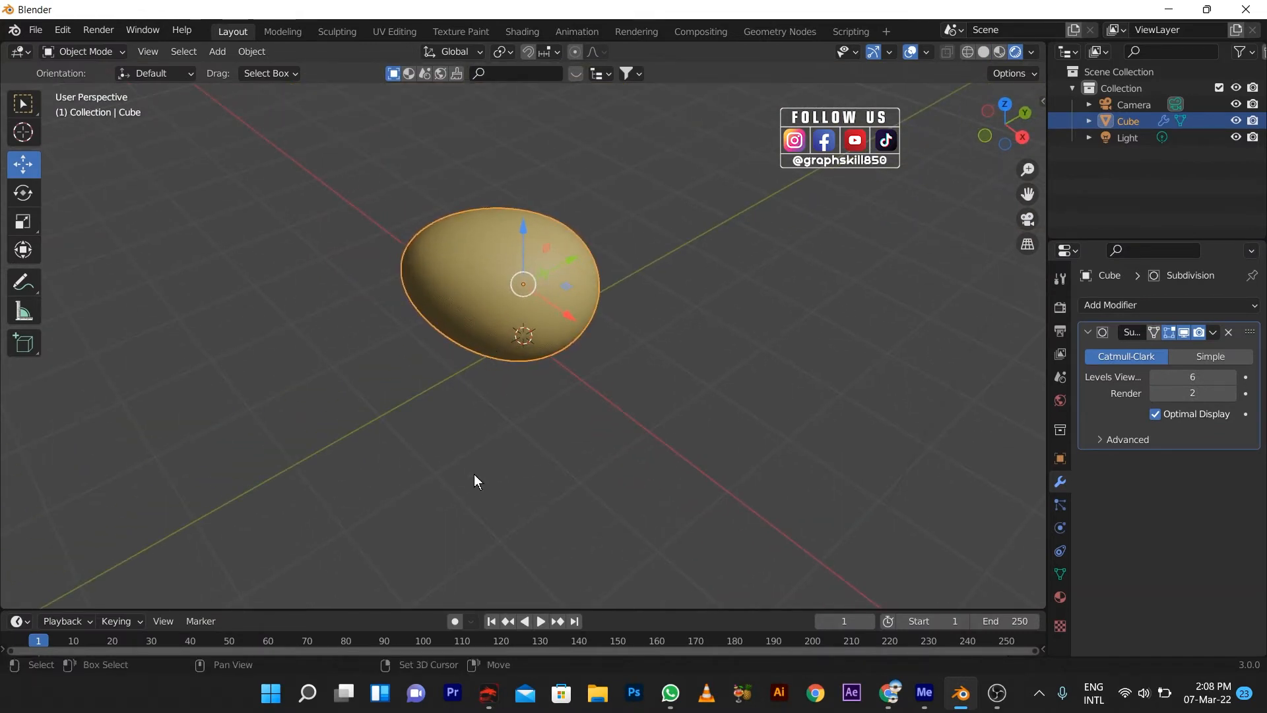
{"action": "key", "text": "shift+a"}
{"action": "mouse_move", "coordinate": [430, 339]}
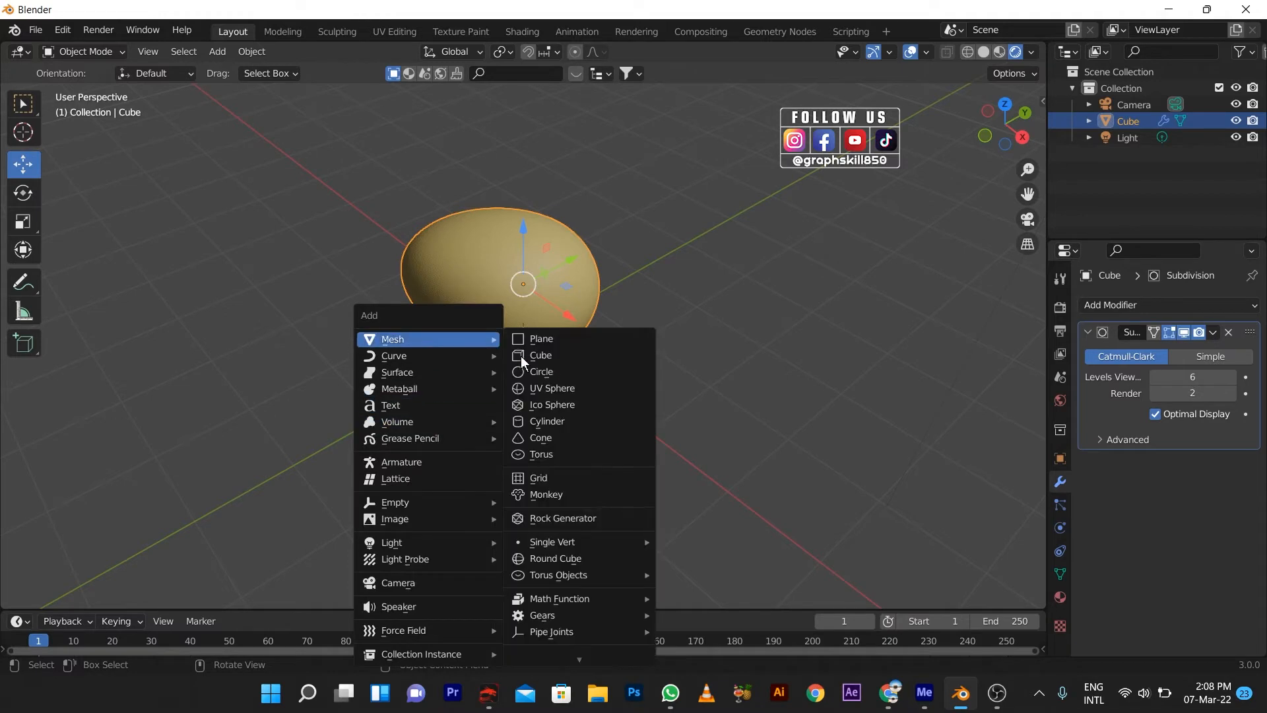
{"action": "left_click", "coordinate": [583, 342]}
{"action": "key", "text": "s"}
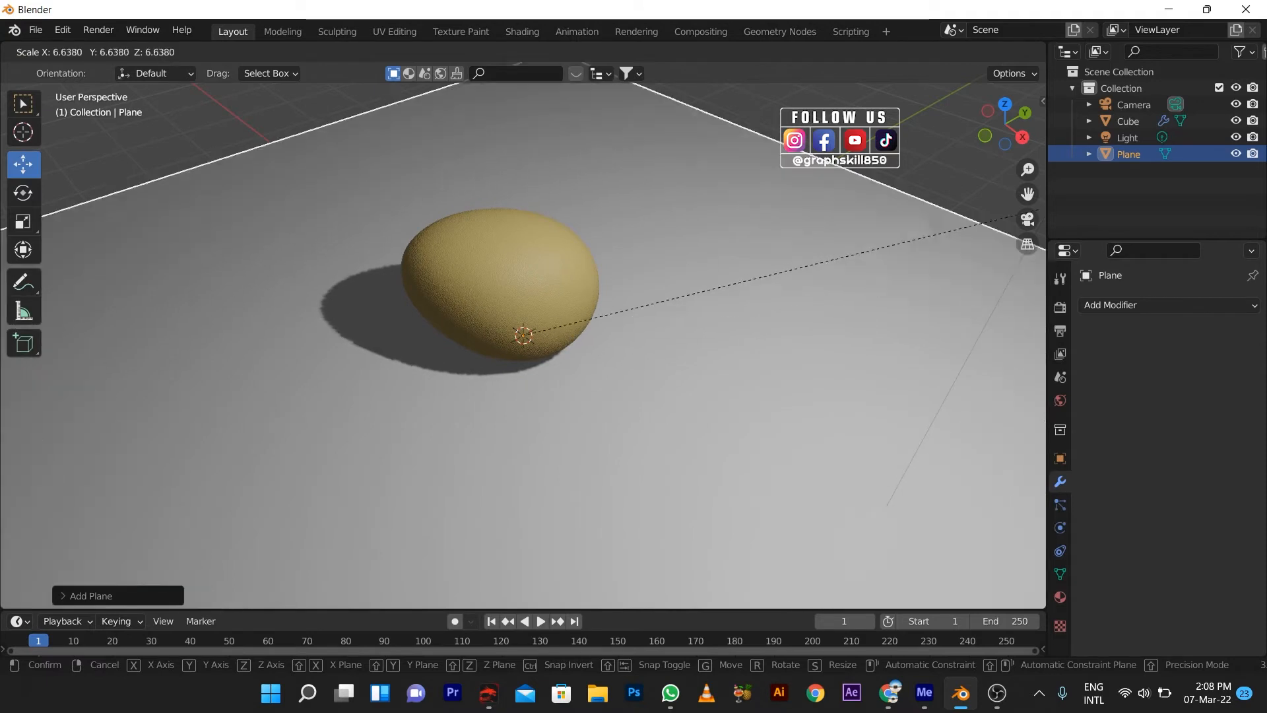
{"action": "left_click", "coordinate": [533, 263]}
Set the egg material's Metallic to about 0.092 and its Roughness to about 0.463.
{"action": "left_click", "coordinate": [528, 285]}
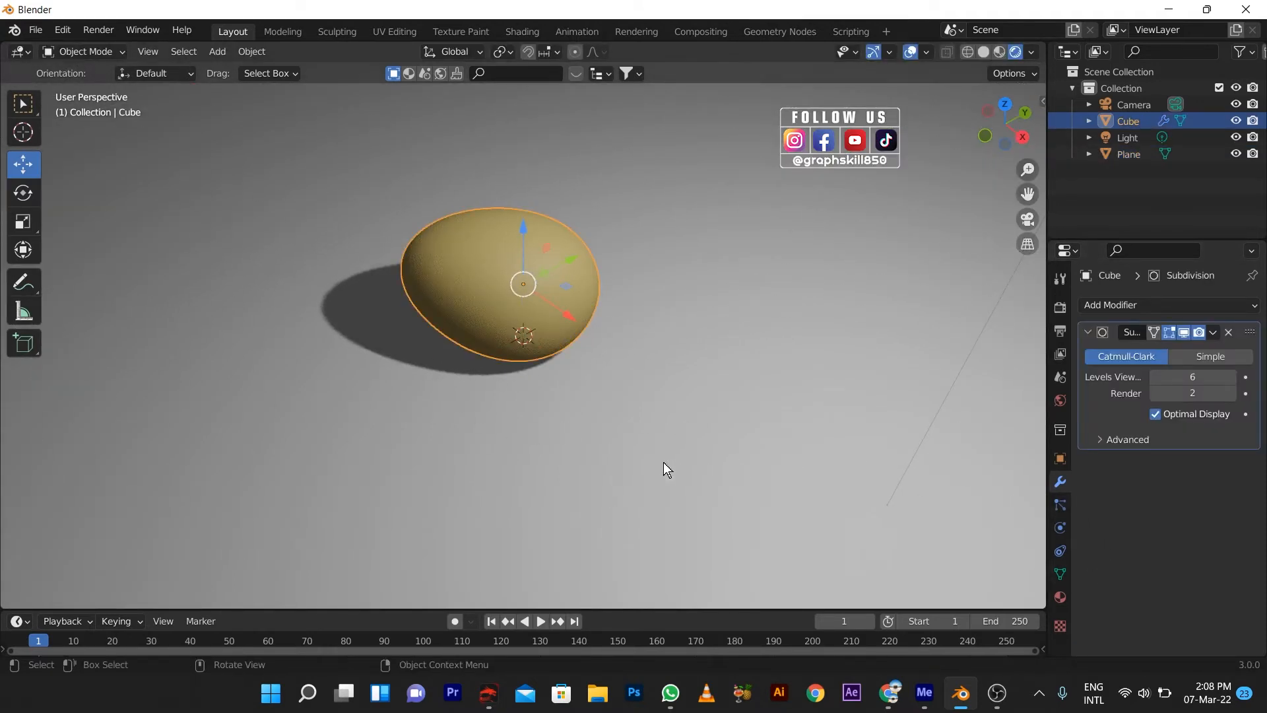
{"action": "scroll", "coordinate": [654, 430], "scroll_direction": "down", "scroll_amount": 5}
{"action": "scroll", "coordinate": [475, 316], "scroll_direction": "up", "scroll_amount": 4}
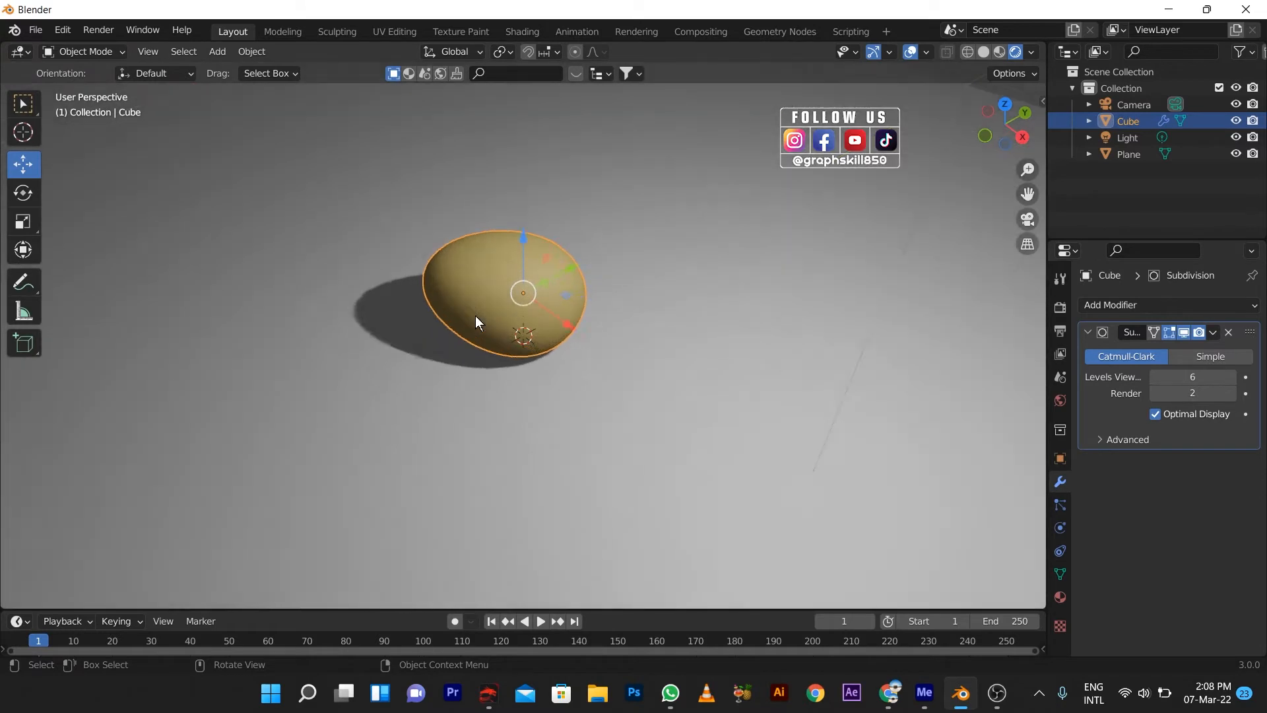
{"action": "left_click", "coordinate": [482, 271]}
{"action": "left_click", "coordinate": [1059, 598]}
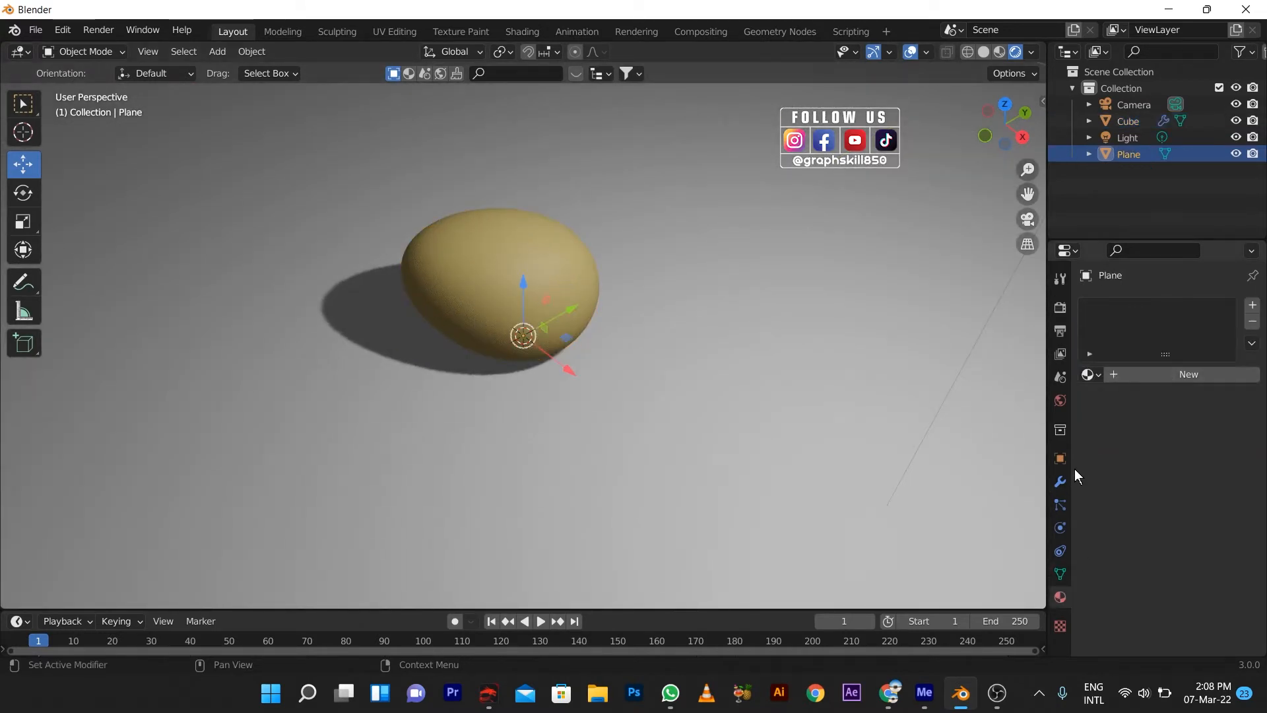
{"action": "left_click", "coordinate": [462, 263]}
{"action": "scroll", "coordinate": [1176, 603], "scroll_direction": "down", "scroll_amount": 5}
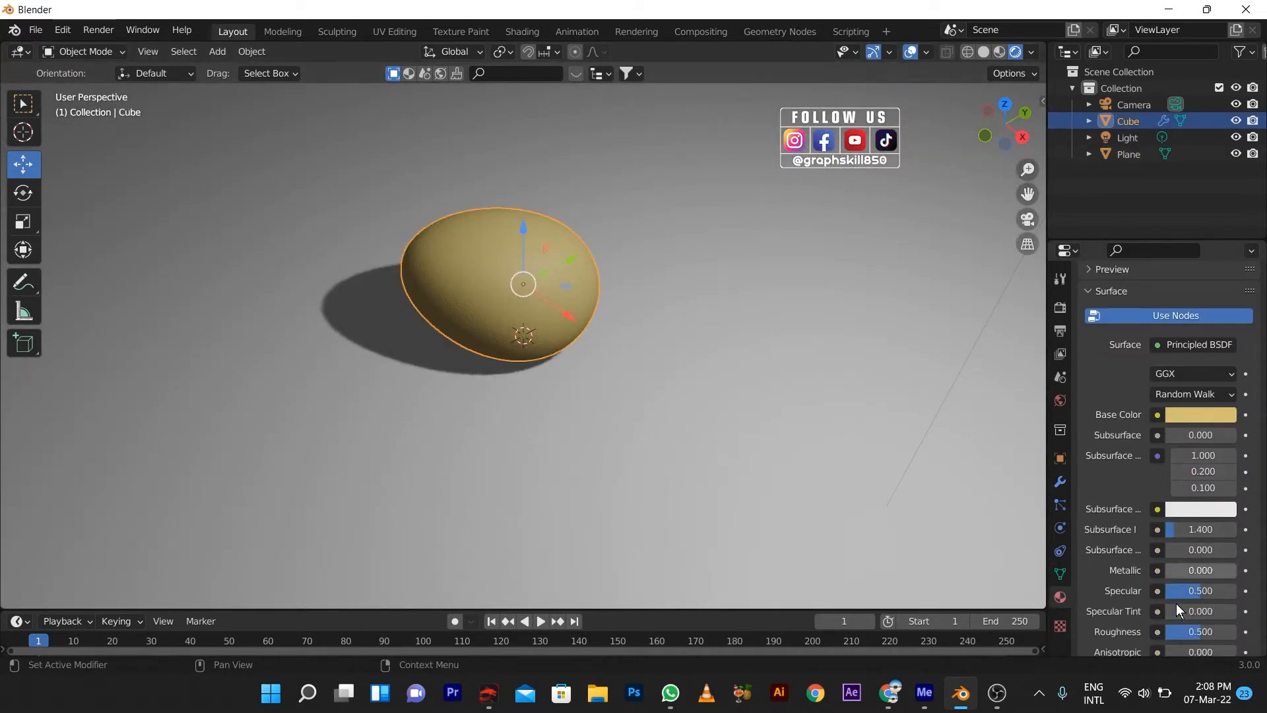
{"action": "mouse_move", "coordinate": [1174, 573]}
{"action": "left_mouse_down"}
{"action": "mouse_move", "coordinate": [1191, 572]}
{"action": "mouse_move", "coordinate": [1172, 570]}
{"action": "left_mouse_up"}
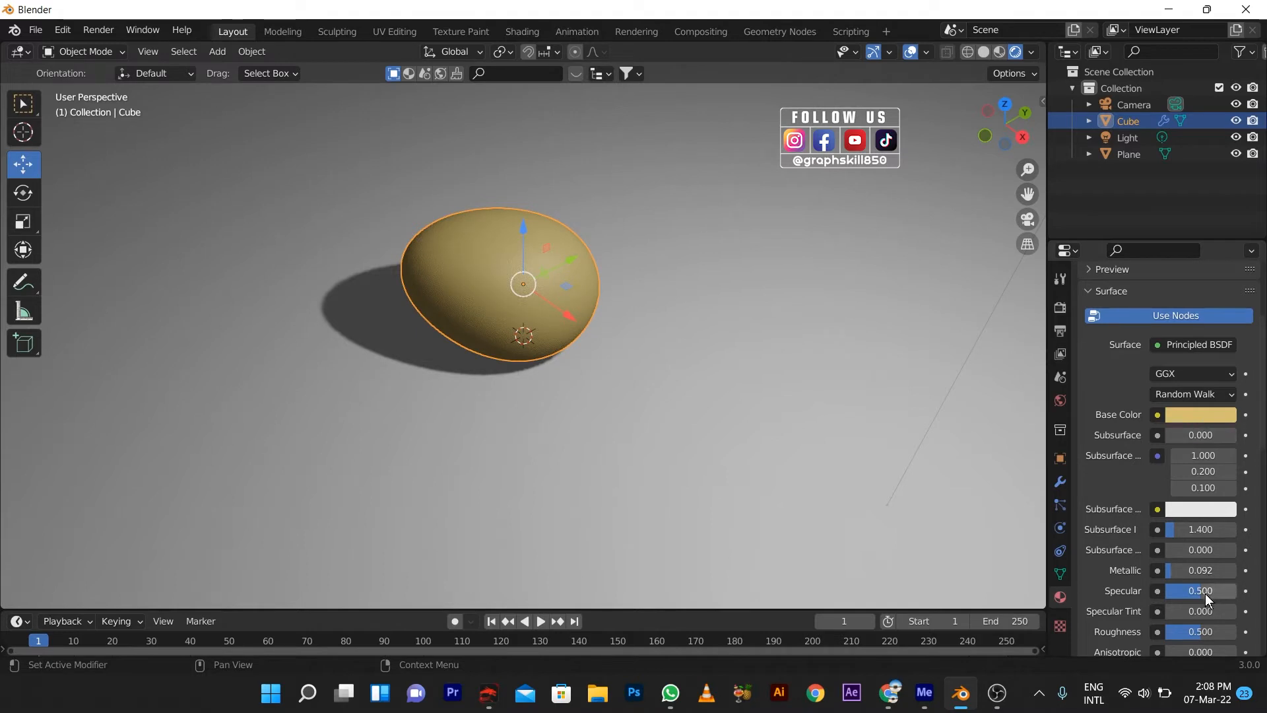
{"action": "scroll", "coordinate": [1190, 608], "scroll_direction": "down", "scroll_amount": 5}
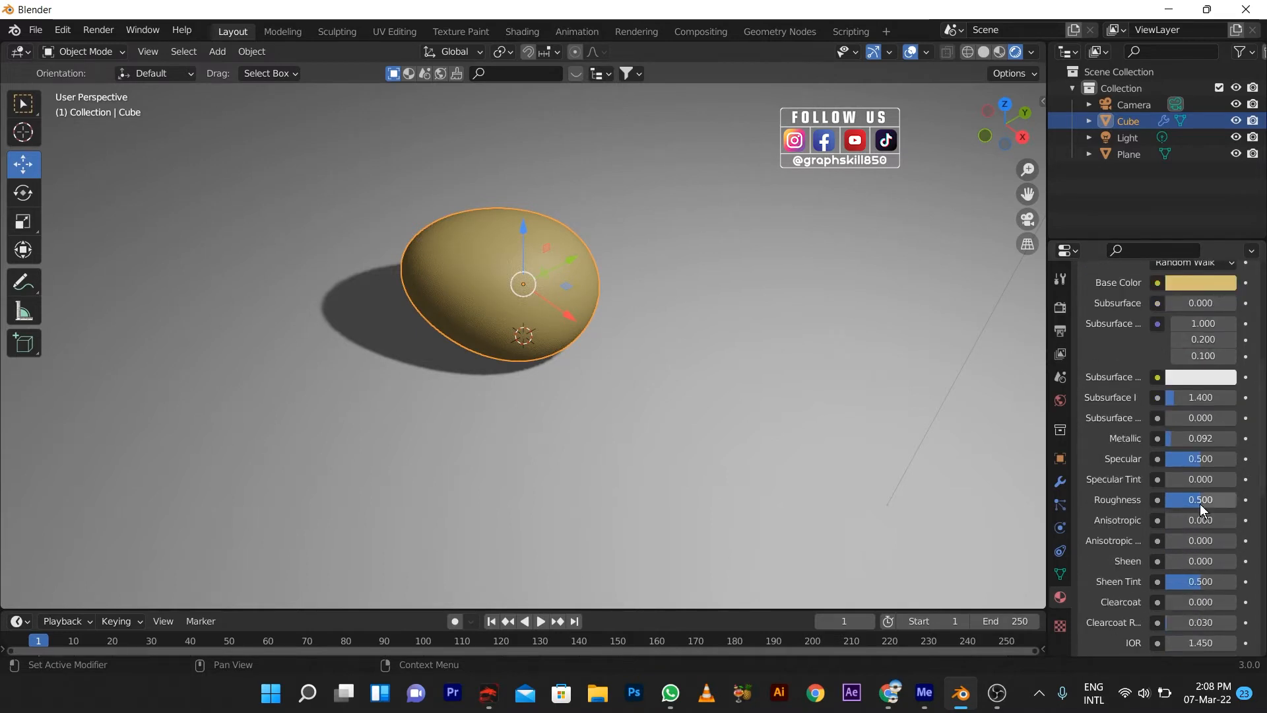
{"action": "mouse_move", "coordinate": [1200, 504]}
{"action": "left_mouse_down"}
{"action": "mouse_move", "coordinate": [1181, 504]}
{"action": "mouse_move", "coordinate": [1236, 504]}
{"action": "mouse_move", "coordinate": [1198, 500]}
{"action": "left_mouse_up"}
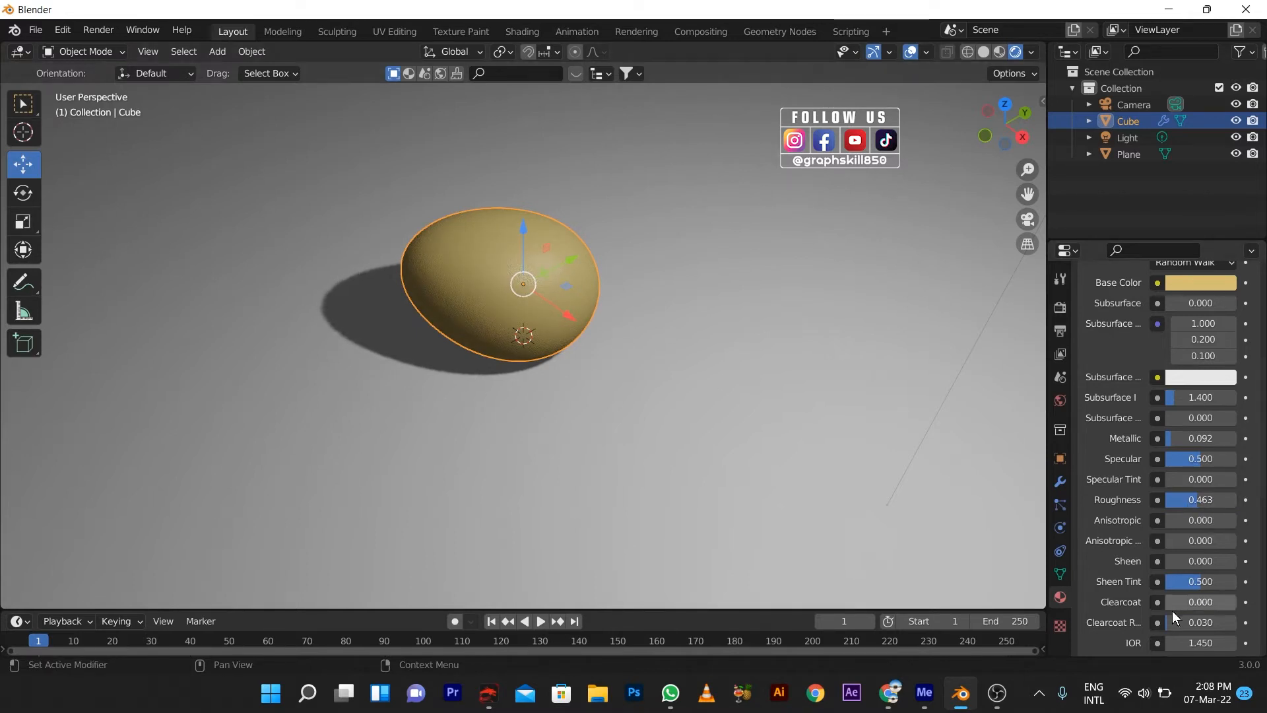
{"action": "scroll", "coordinate": [1173, 616], "scroll_direction": "down", "scroll_amount": 8}
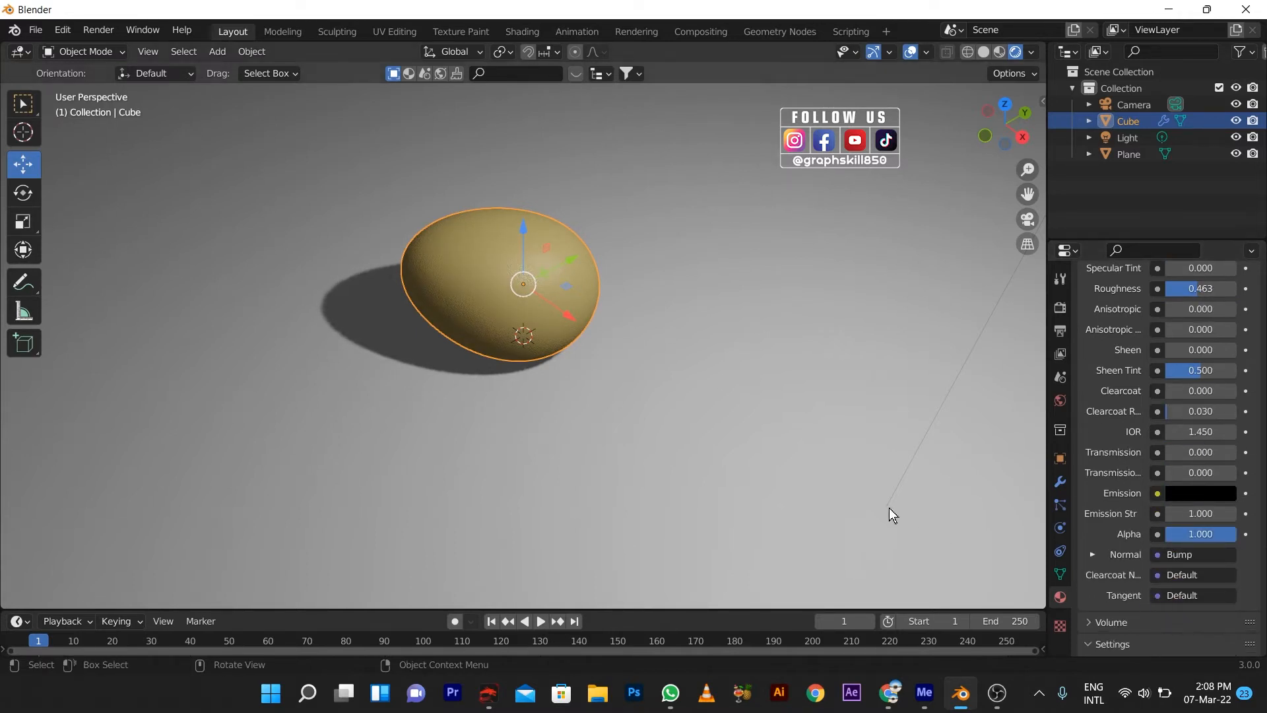
{"action": "middle_click_drag", "start_coordinate": [517, 318], "coordinate": [595, 300], "text": "shift"}
{"action": "left_click", "coordinate": [666, 279]}
{"action": "left_click", "coordinate": [669, 265]}
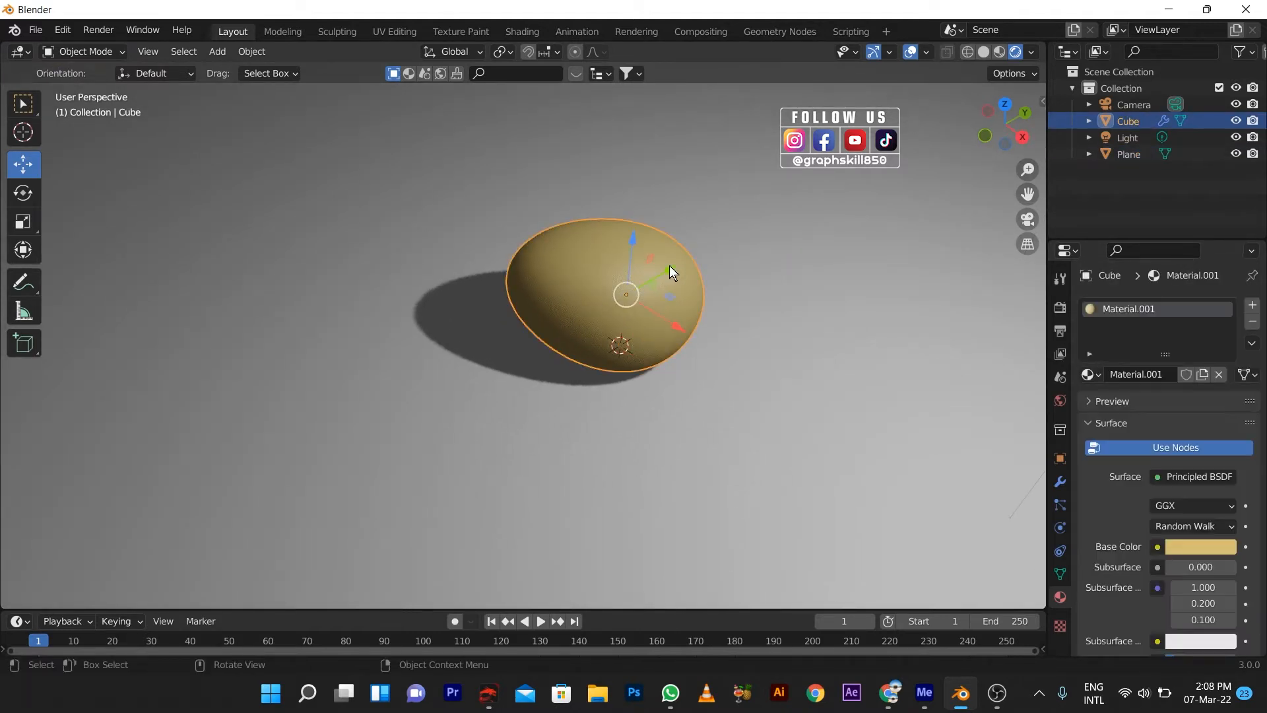
{"action": "left_click_drag", "start_coordinate": [667, 271], "coordinate": [543, 320]}
{"action": "key", "text": "ctrl+z"}
Copy and paste the egg, and move the copy along the Y axis so it sits in front of the original.
{"action": "key", "text": "ctrl+c"}
{"action": "key", "text": "ctrl+v"}
{"action": "key", "text": "g"}
{"action": "key", "text": "y"}
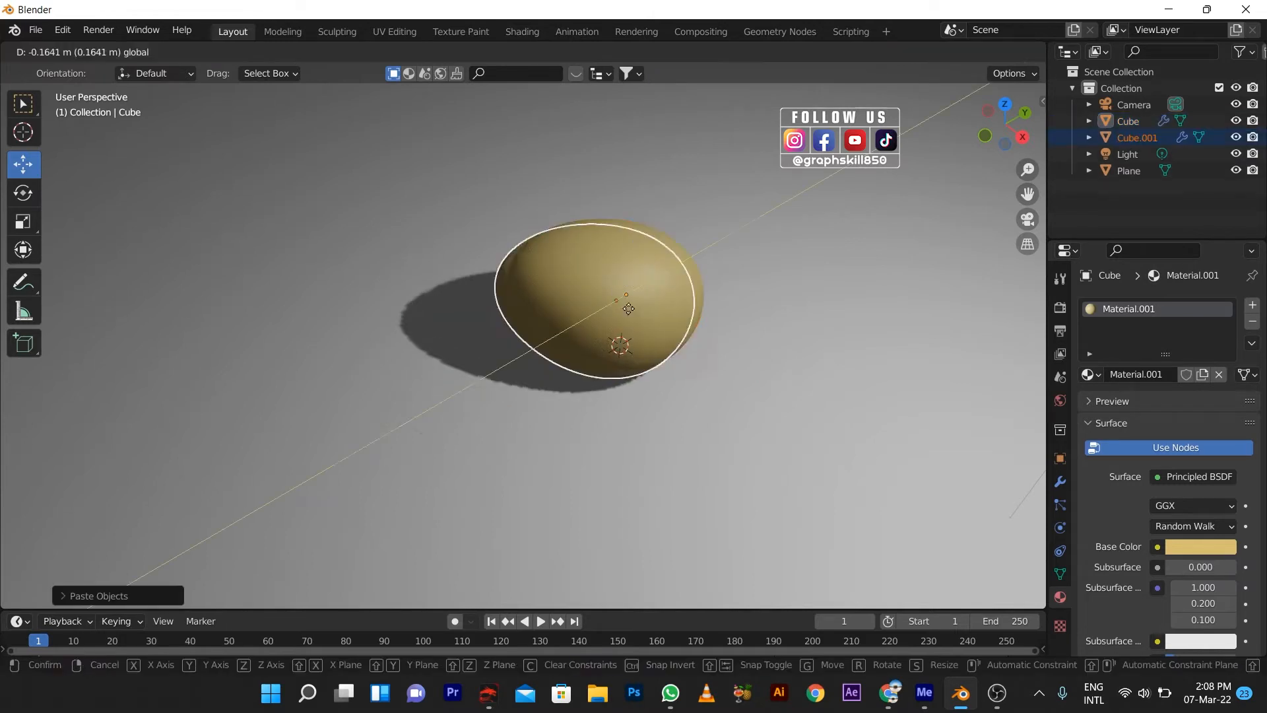
{"action": "left_click", "coordinate": [550, 422]}
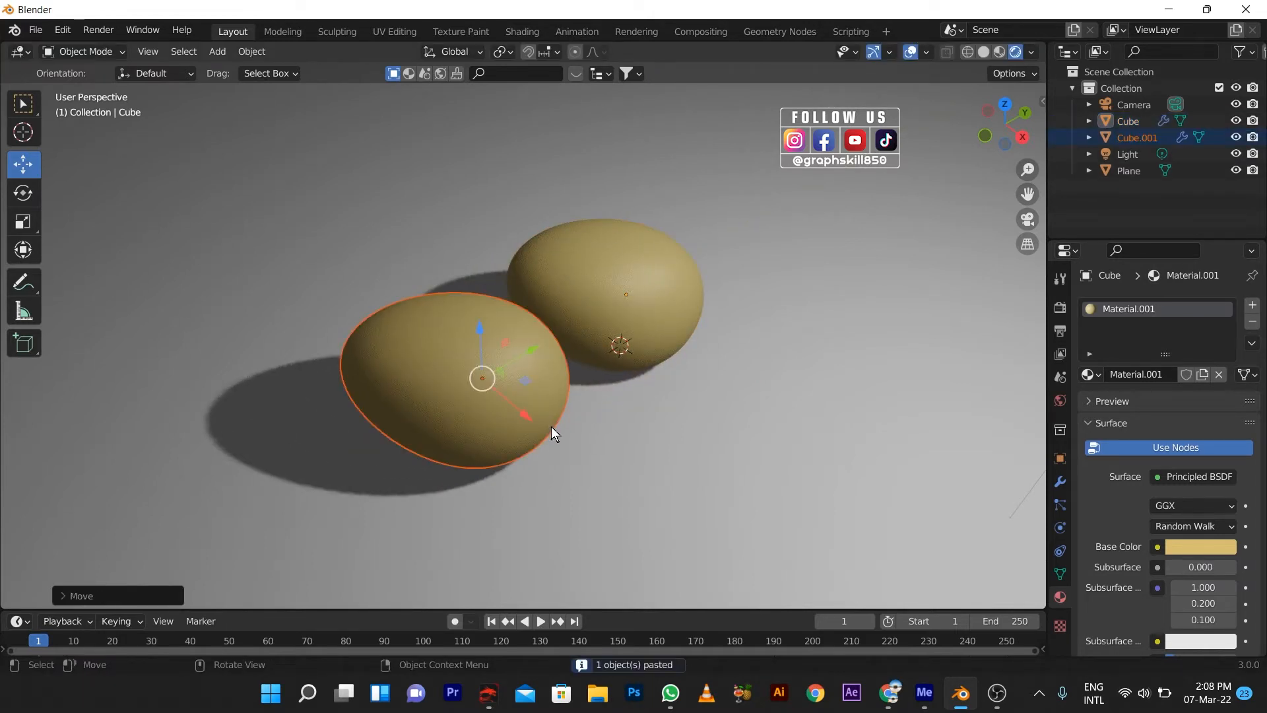
Rotate the copied egg about the Z axis so it points in a different direction from the original.
{"action": "scroll", "coordinate": [551, 426], "scroll_direction": "down", "scroll_amount": 3}
{"action": "middle_click_drag", "start_coordinate": [605, 416], "coordinate": [562, 436]}
{"action": "left_click", "coordinate": [21, 193]}
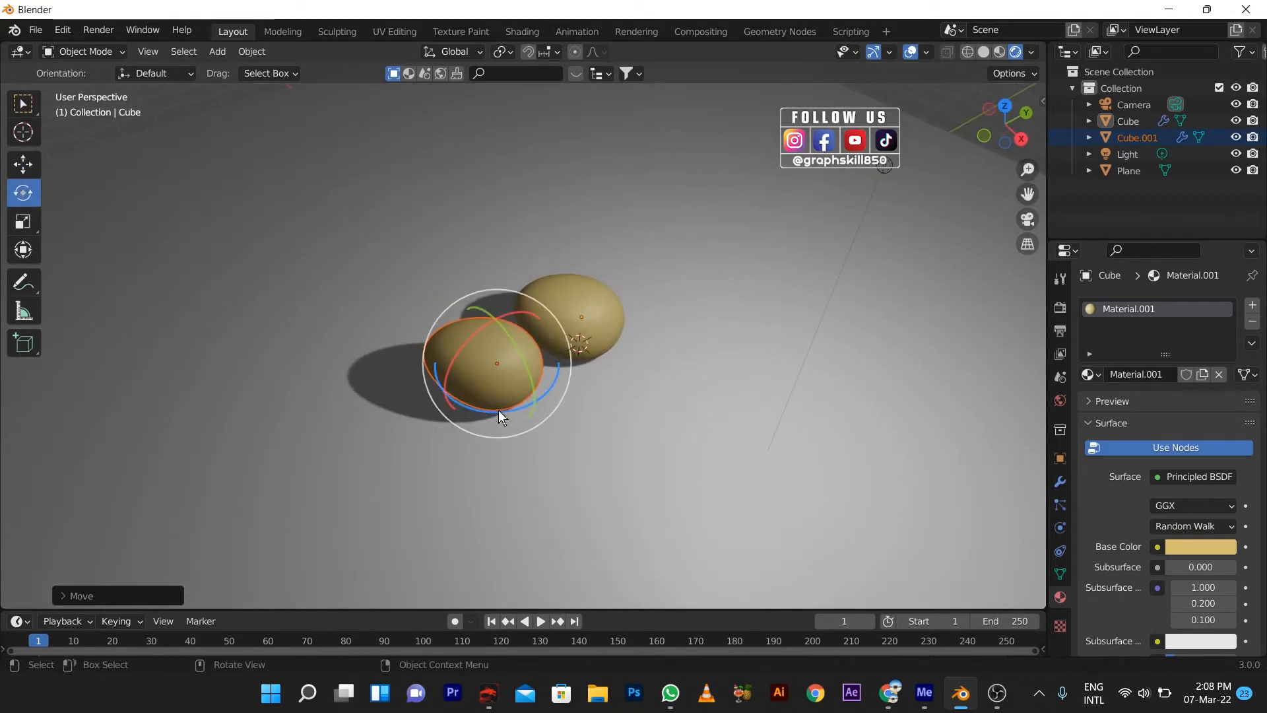
{"action": "left_click_drag", "start_coordinate": [498, 409], "coordinate": [538, 127]}
{"action": "scroll", "coordinate": [426, 291], "scroll_direction": "up", "scroll_amount": 2}
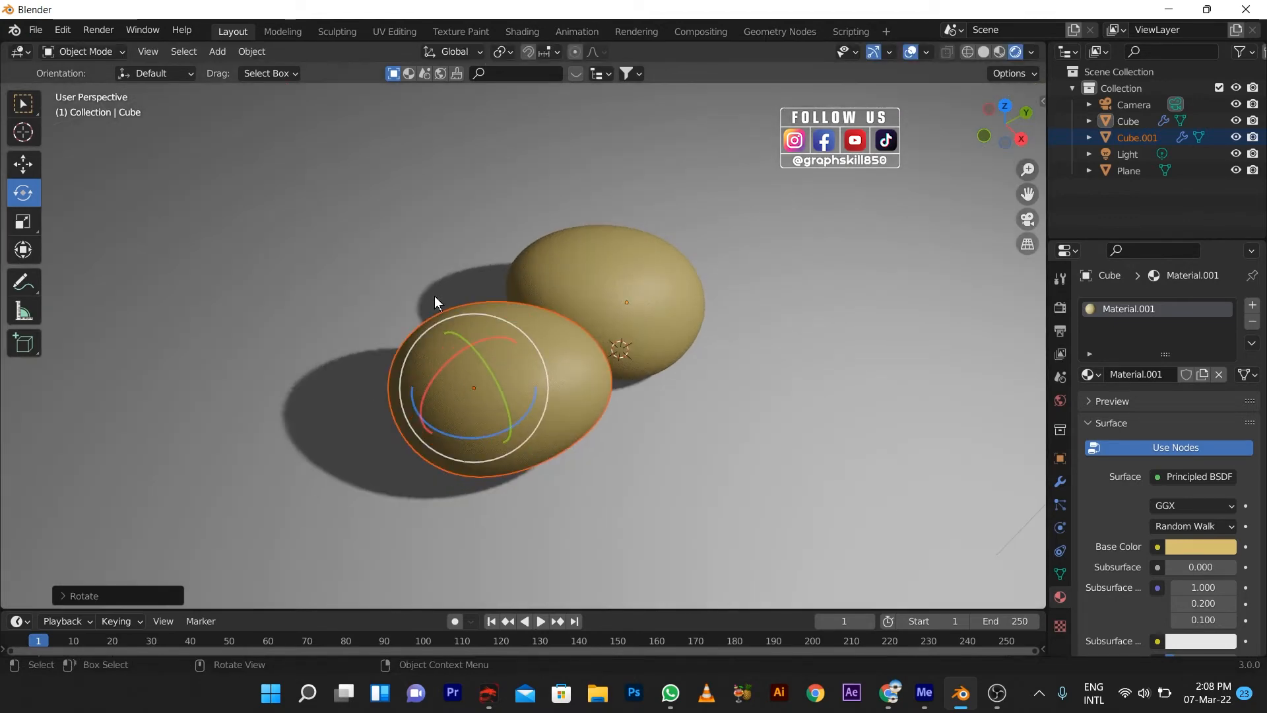
Switch the viewport to look through the scene camera.
{"action": "left_click", "coordinate": [730, 430]}
{"action": "scroll", "coordinate": [557, 437], "scroll_direction": "down", "scroll_amount": 3}
{"action": "middle_click_drag", "start_coordinate": [557, 437], "coordinate": [560, 396]}
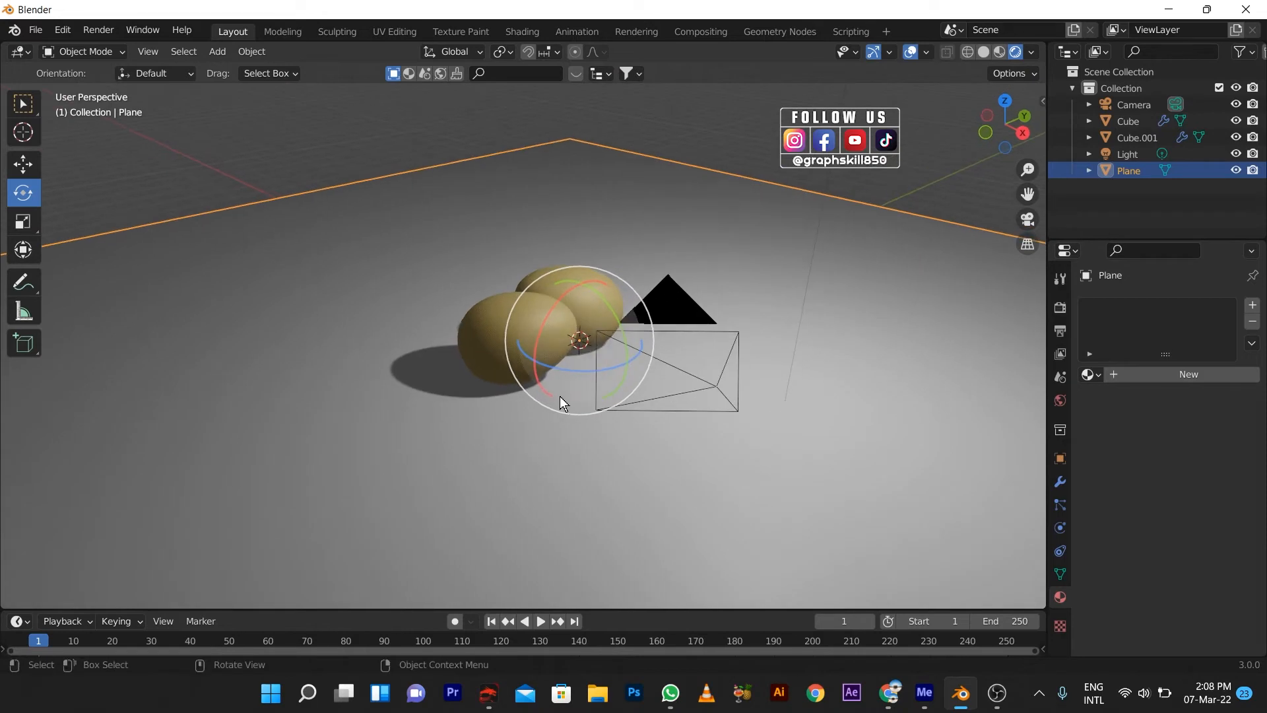
{"action": "scroll", "coordinate": [560, 396], "scroll_direction": "up", "scroll_amount": 2}
{"action": "key", "text": "KP_0"}
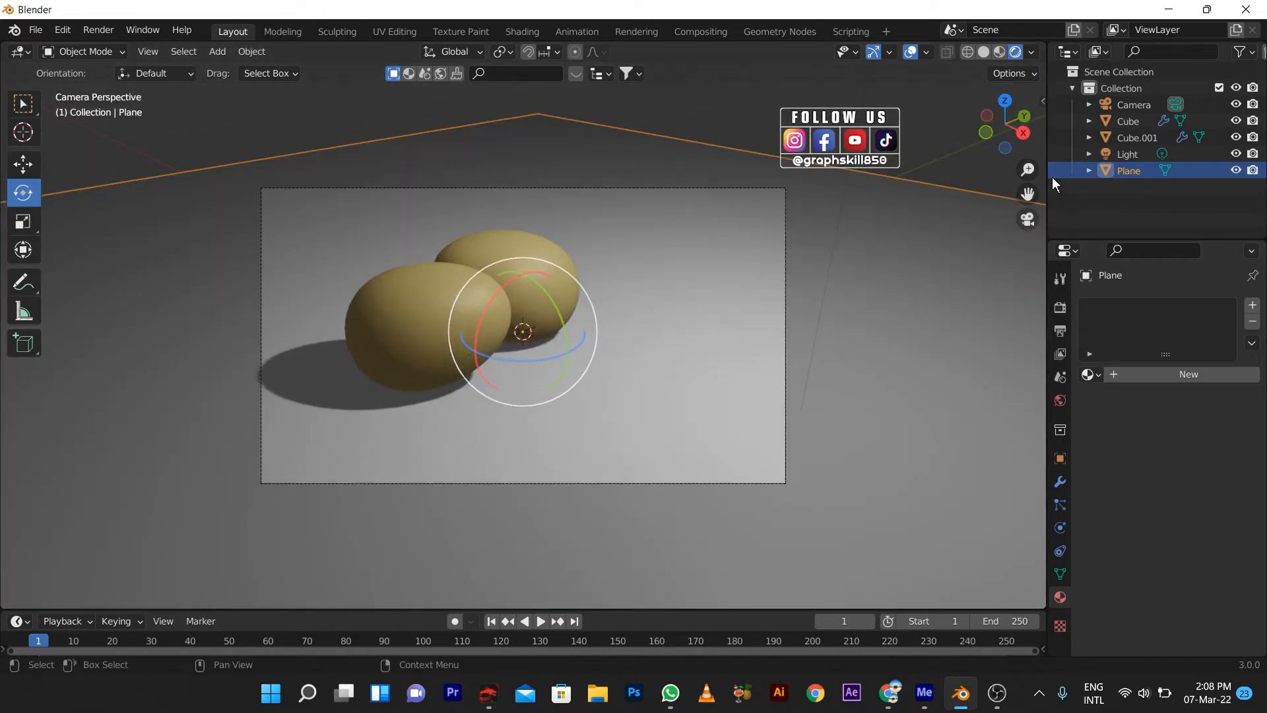
Lock the camera to the view and orbit it so it looks down on both eggs.
{"action": "left_click", "coordinate": [1053, 104]}
{"action": "key", "text": "n"}
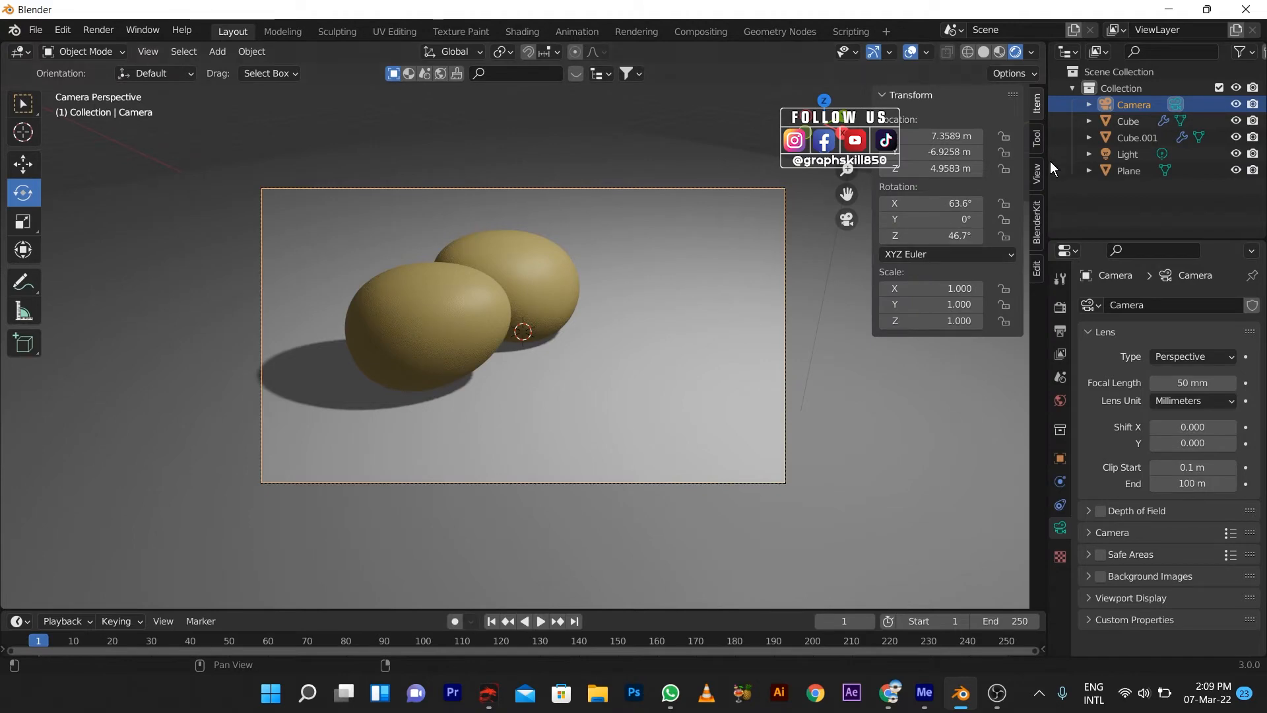
{"action": "left_click", "coordinate": [1036, 184]}
{"action": "middle_click_drag", "start_coordinate": [825, 316], "coordinate": [77, 369]}
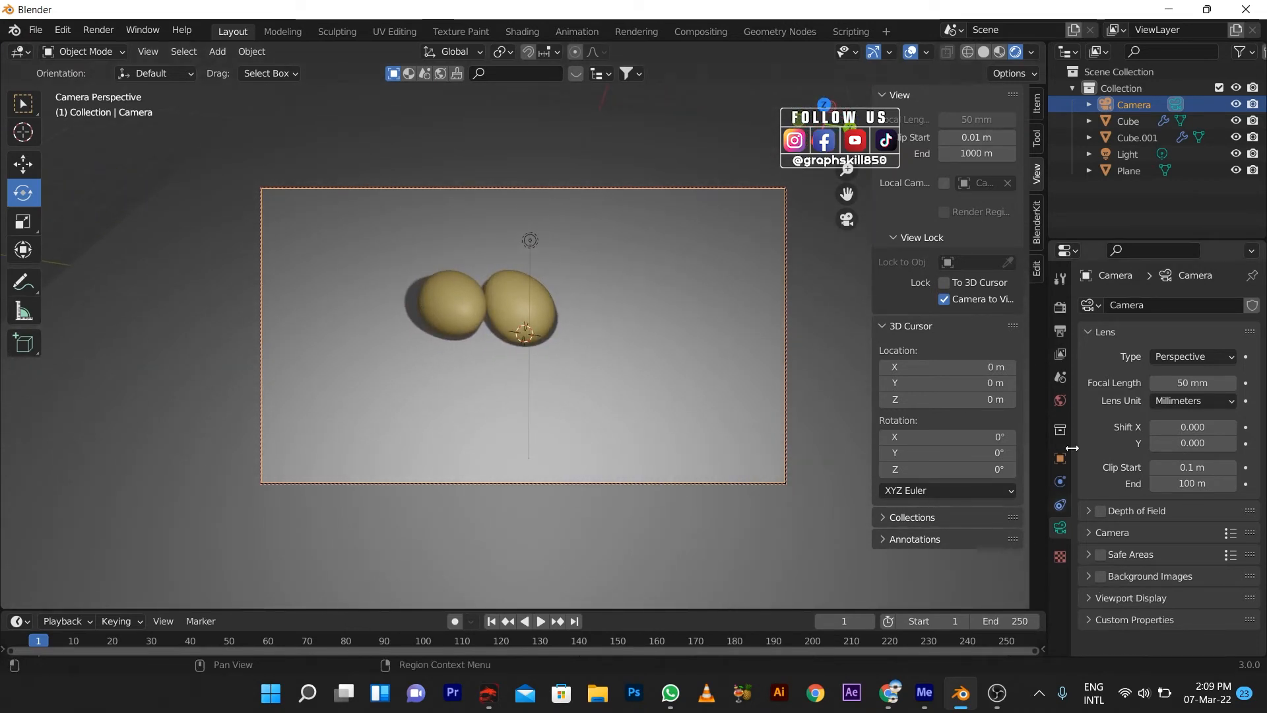
Change the scene light's type to Sun and set its strength to 1.
{"action": "left_click", "coordinate": [1124, 155]}
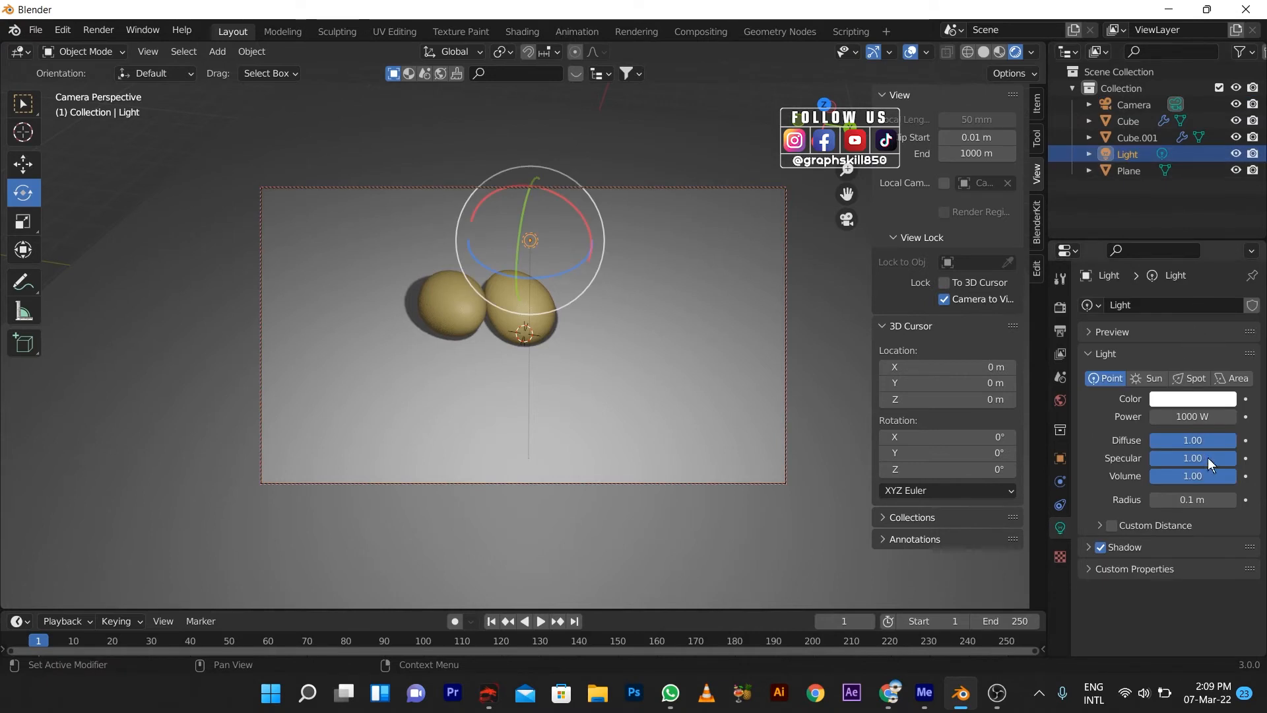
{"action": "left_click", "coordinate": [1156, 381]}
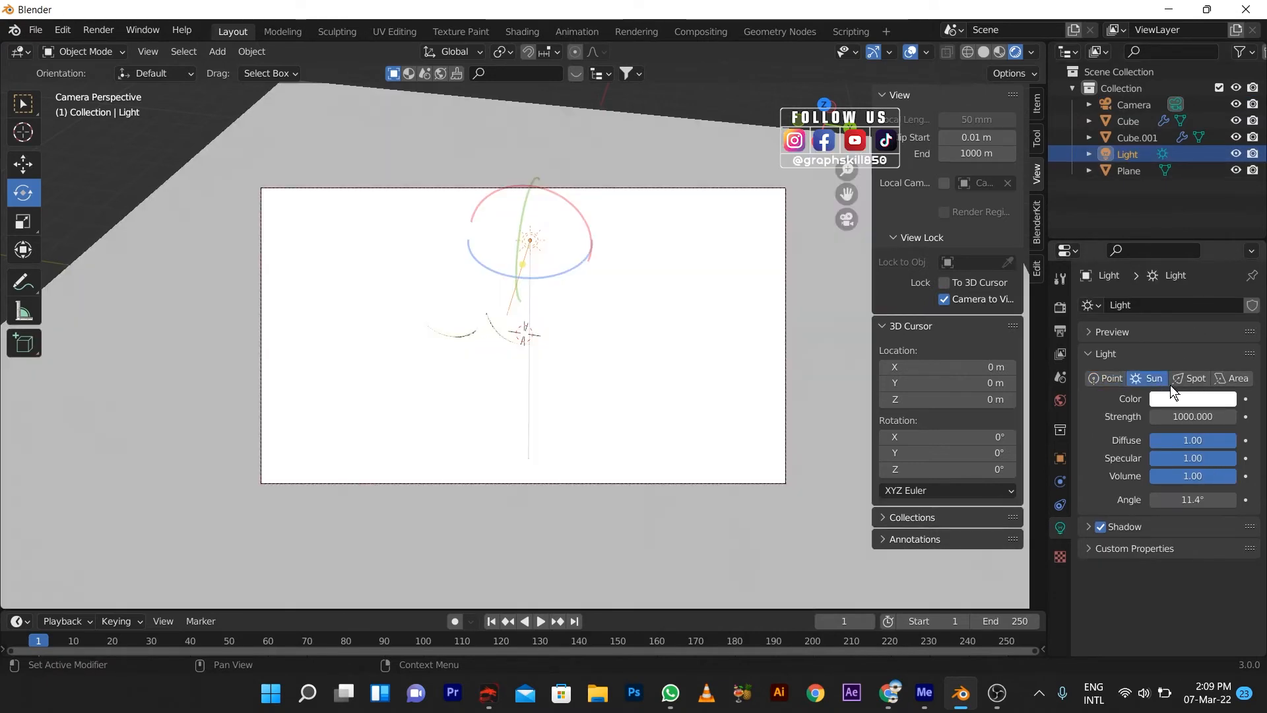
{"action": "left_click", "coordinate": [1193, 416]}
{"action": "type", "text": "1"}
{"action": "key", "text": "Tab"}
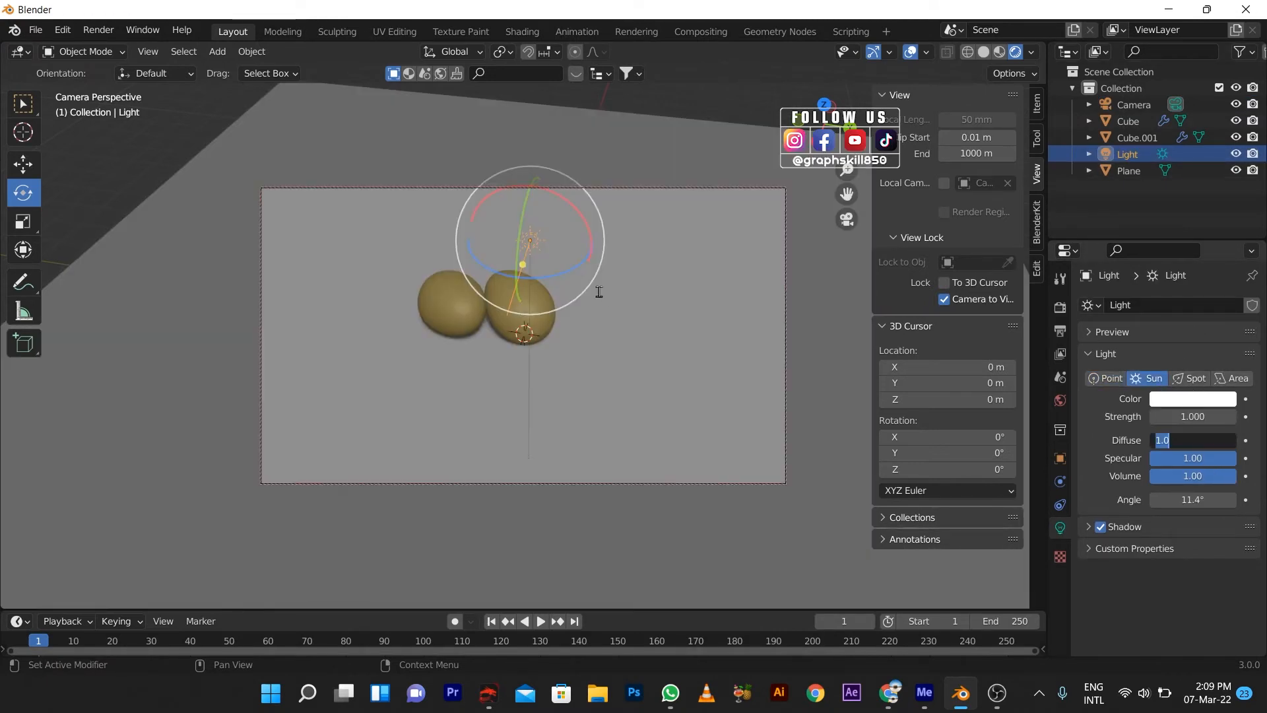
Raise the sun's strength to about 4.11 and move the camera closer so both eggs sit near the frame's centre.
{"action": "left_click", "coordinate": [1193, 423]}
{"action": "left_click_drag", "start_coordinate": [1192, 418], "coordinate": [1223, 419]}
{"action": "scroll", "coordinate": [374, 306], "scroll_direction": "up", "scroll_amount": 3}
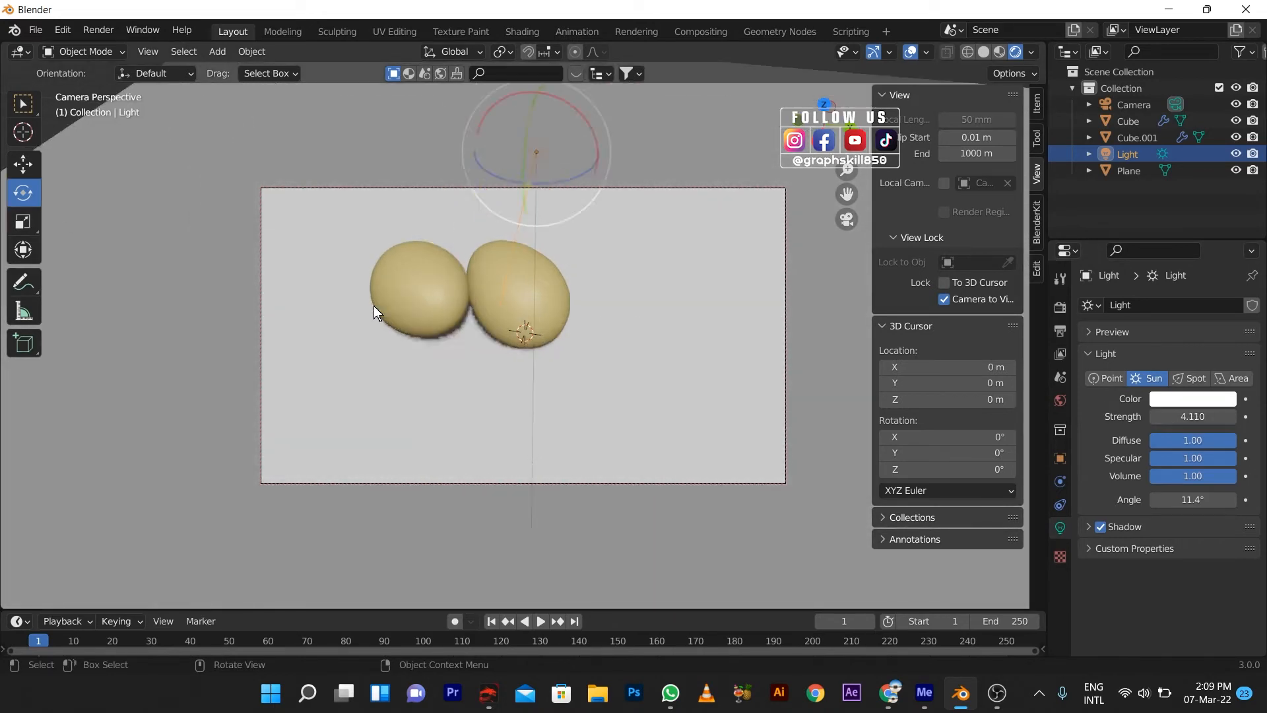
{"action": "middle_click_drag", "start_coordinate": [481, 360], "coordinate": [628, 326], "text": "shift"}
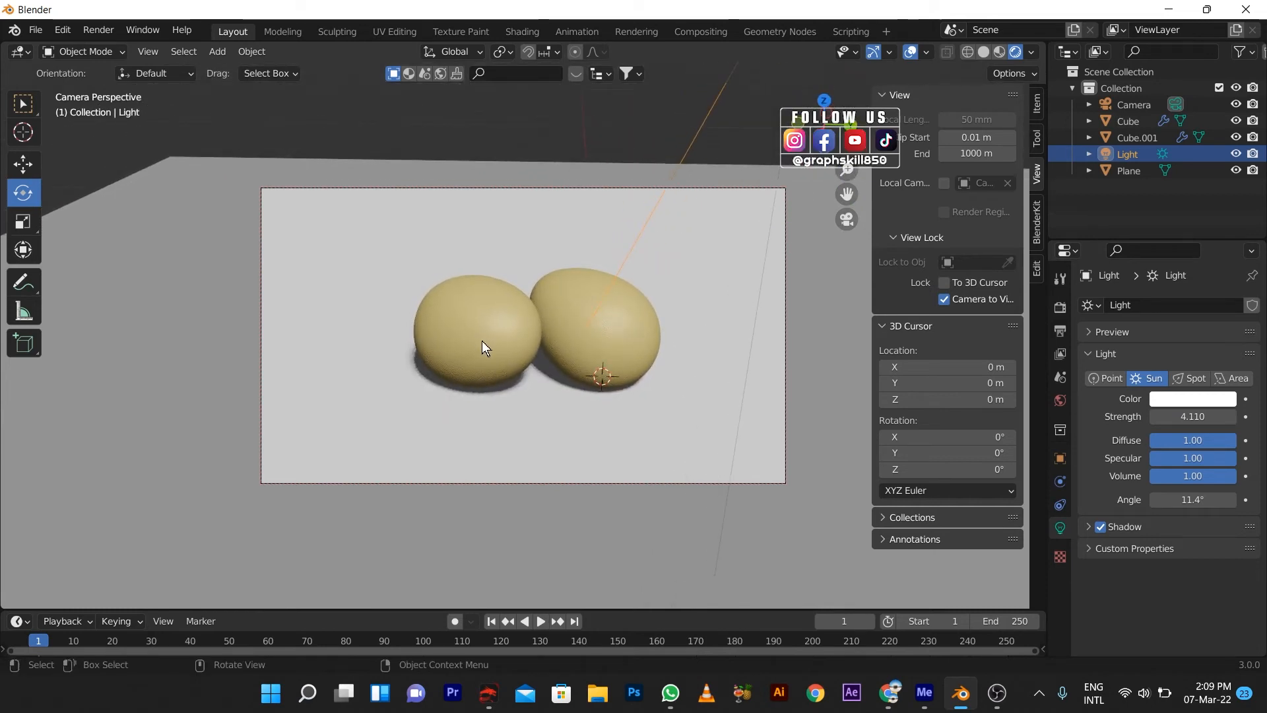
Apply the Human Skin material from the BlenderKit library to the floor plane.
{"action": "left_click", "coordinate": [283, 294]}
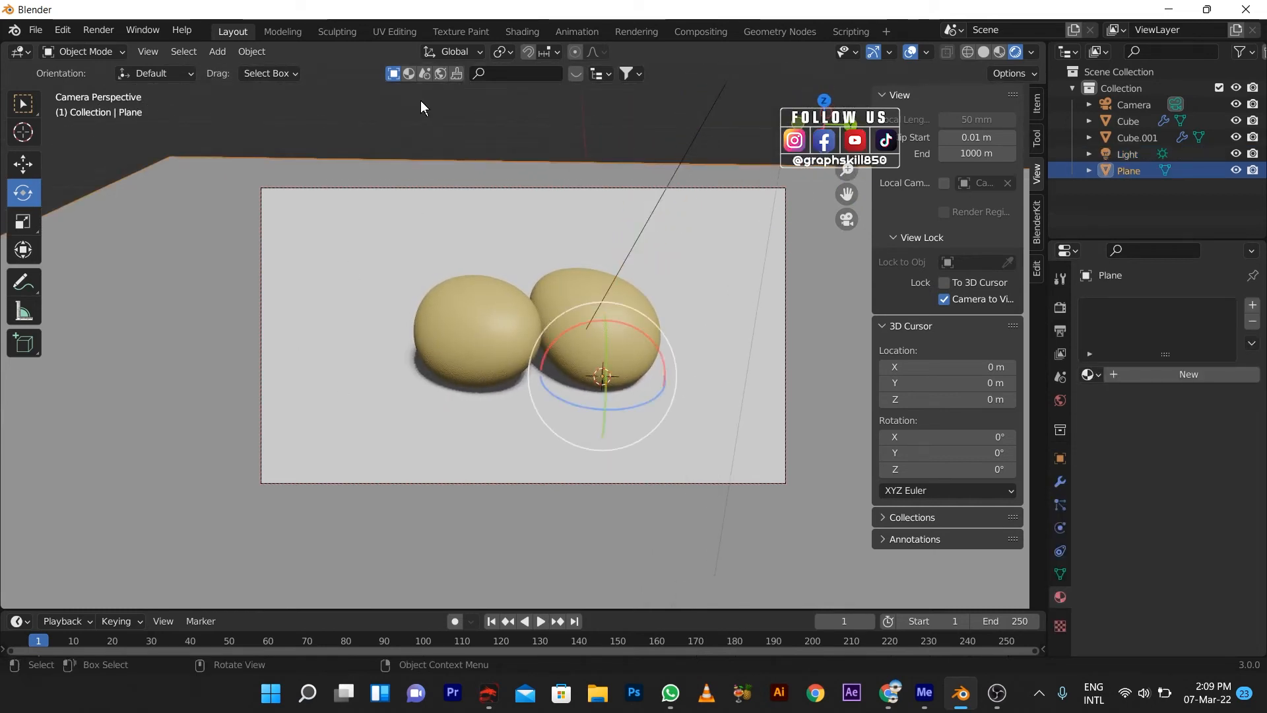
{"action": "left_click", "coordinate": [596, 75]}
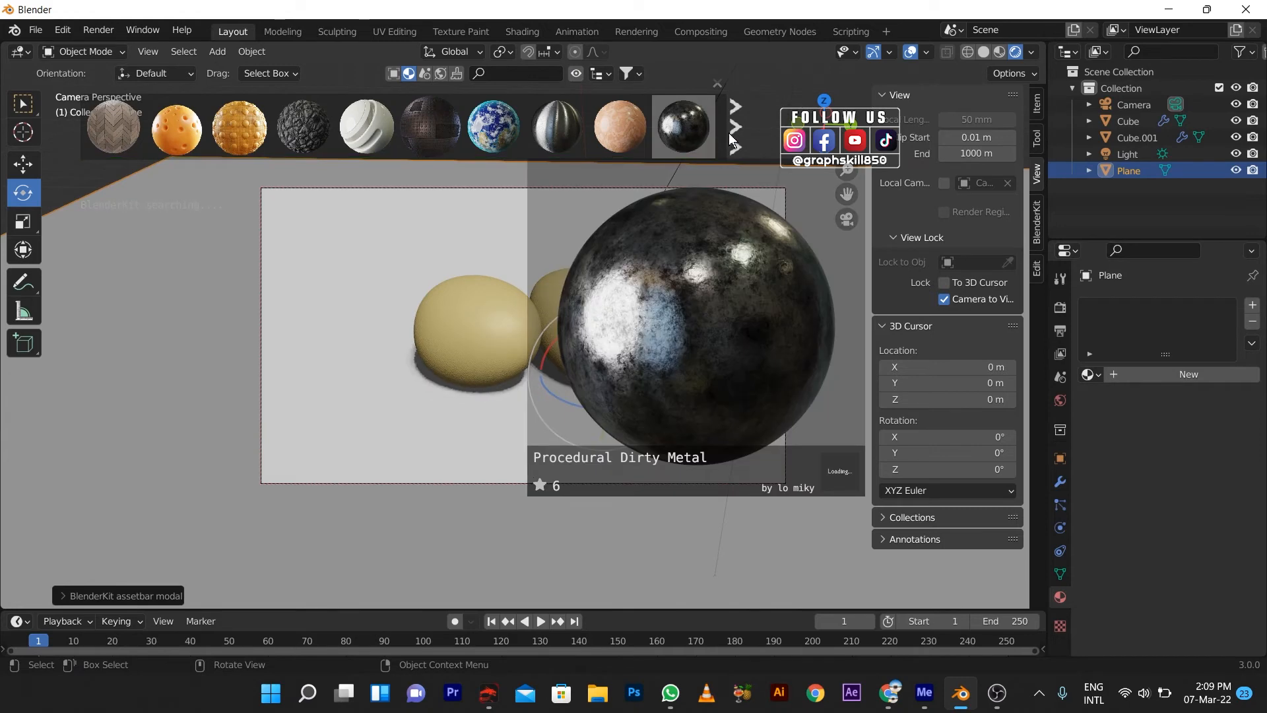
{"action": "left_click", "coordinate": [733, 139]}
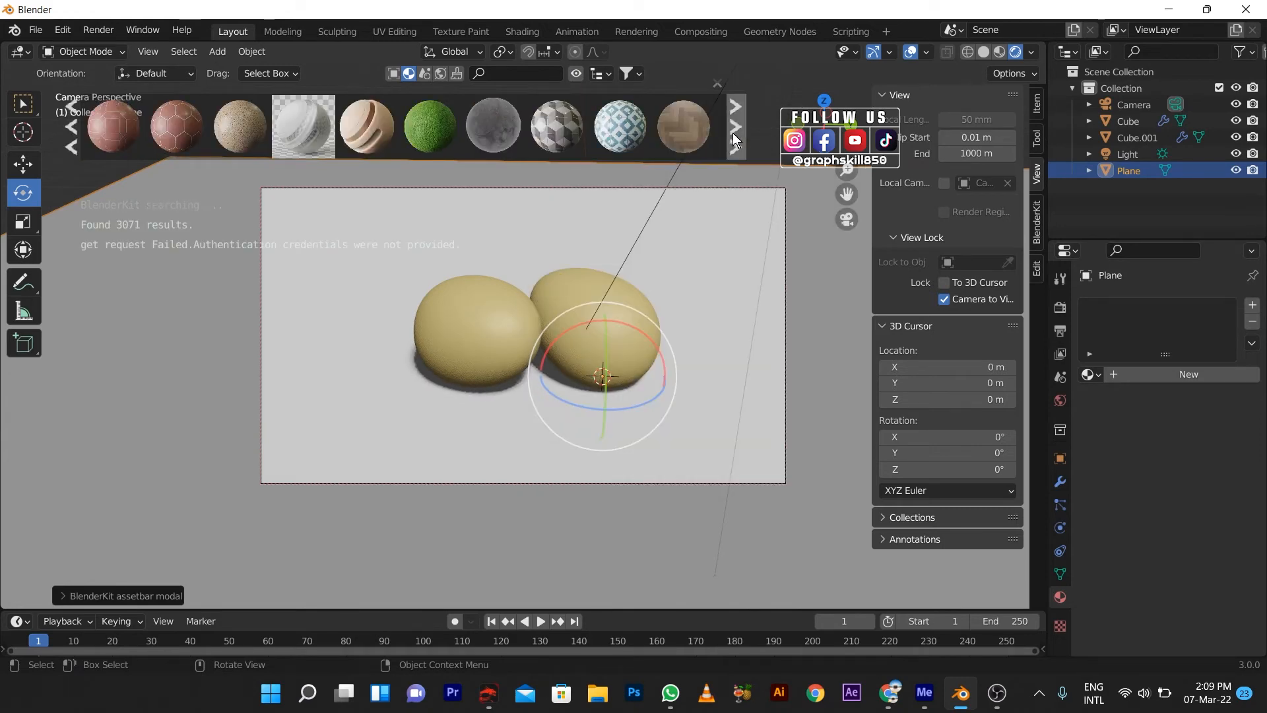
{"action": "mouse_move", "coordinate": [366, 132]}
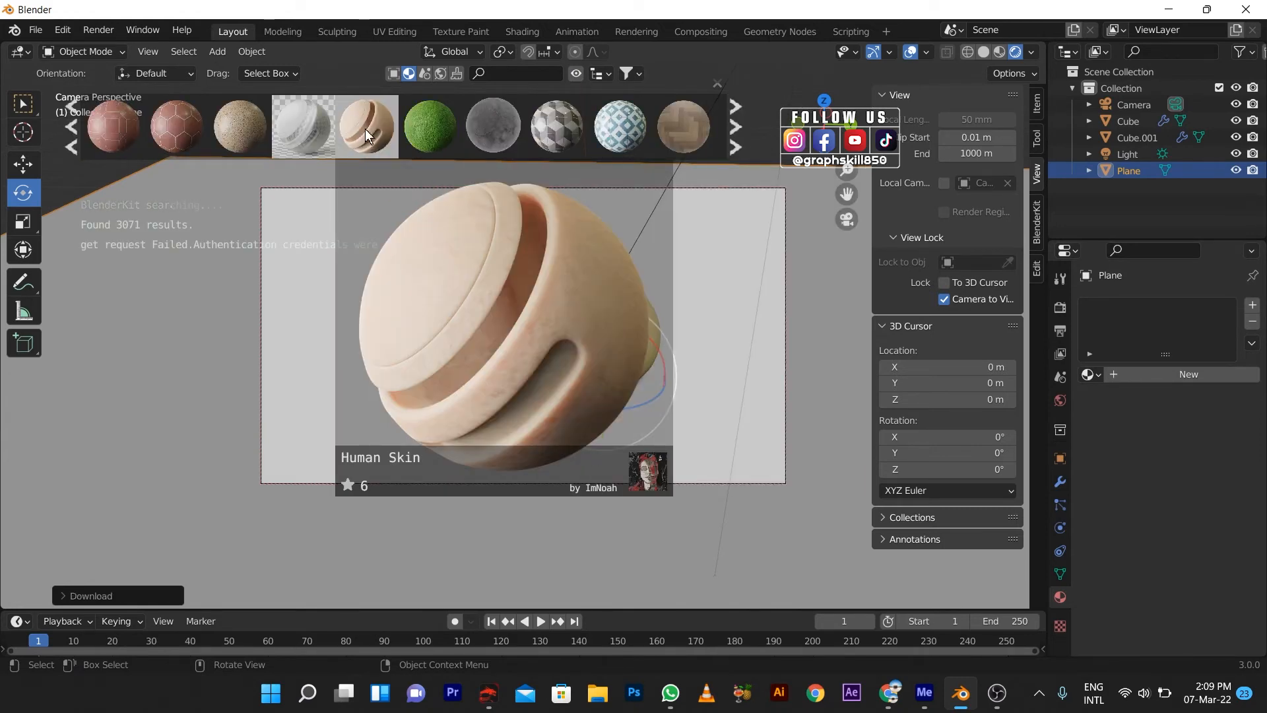
{"action": "left_click", "coordinate": [735, 141]}
{"action": "mouse_move", "coordinate": [279, 137]}
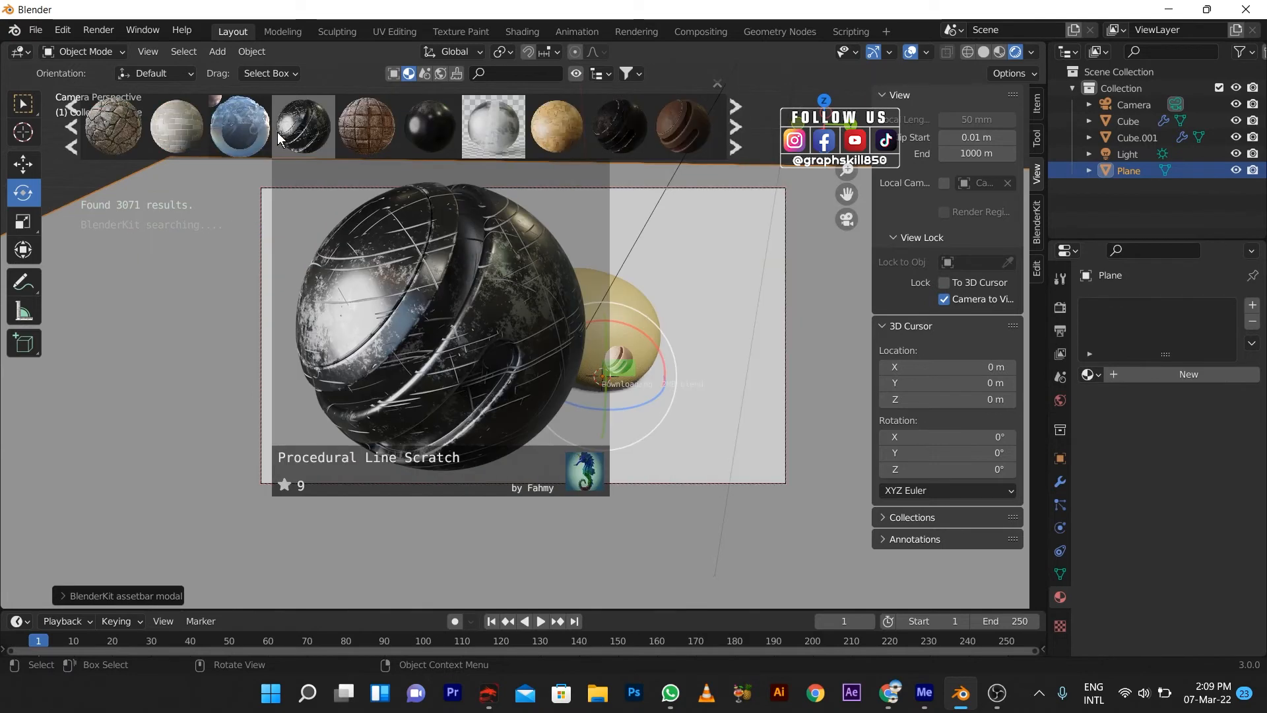
Replace the floor plane's material with Procedural Herringbone Parquet from the BlenderKit library.
{"action": "left_click", "coordinate": [71, 127]}
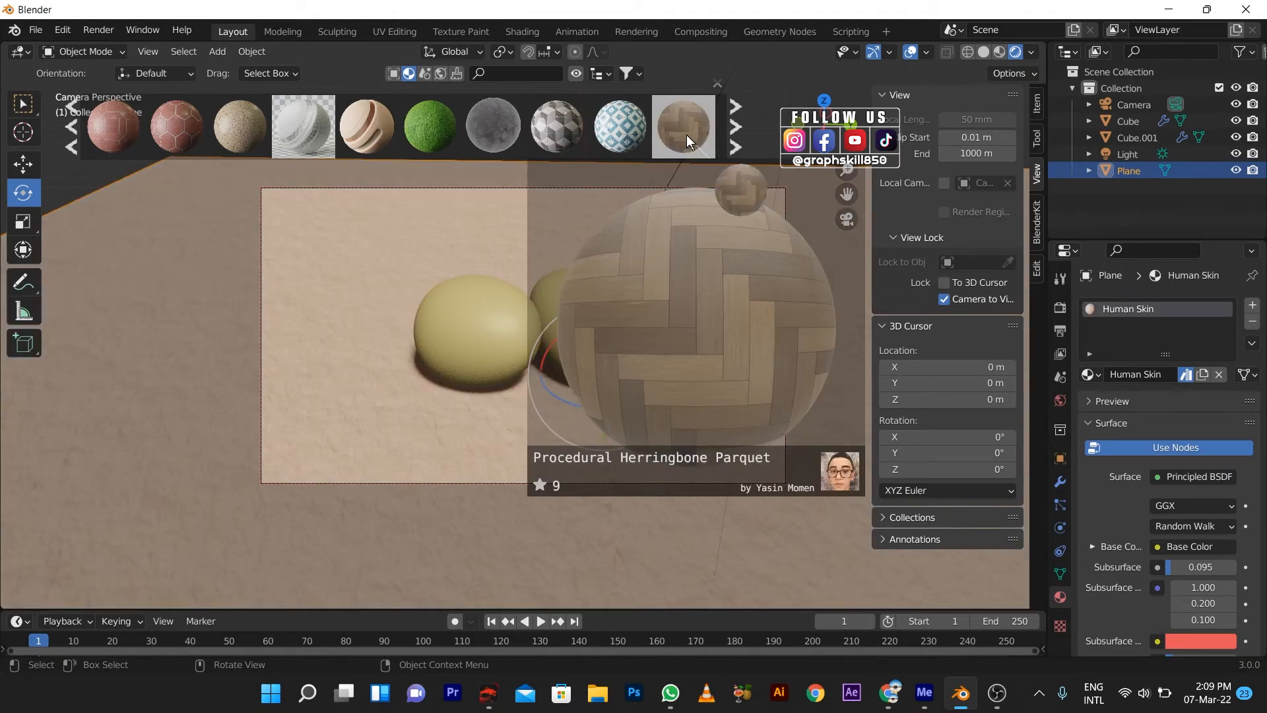
{"action": "left_click", "coordinate": [686, 135]}
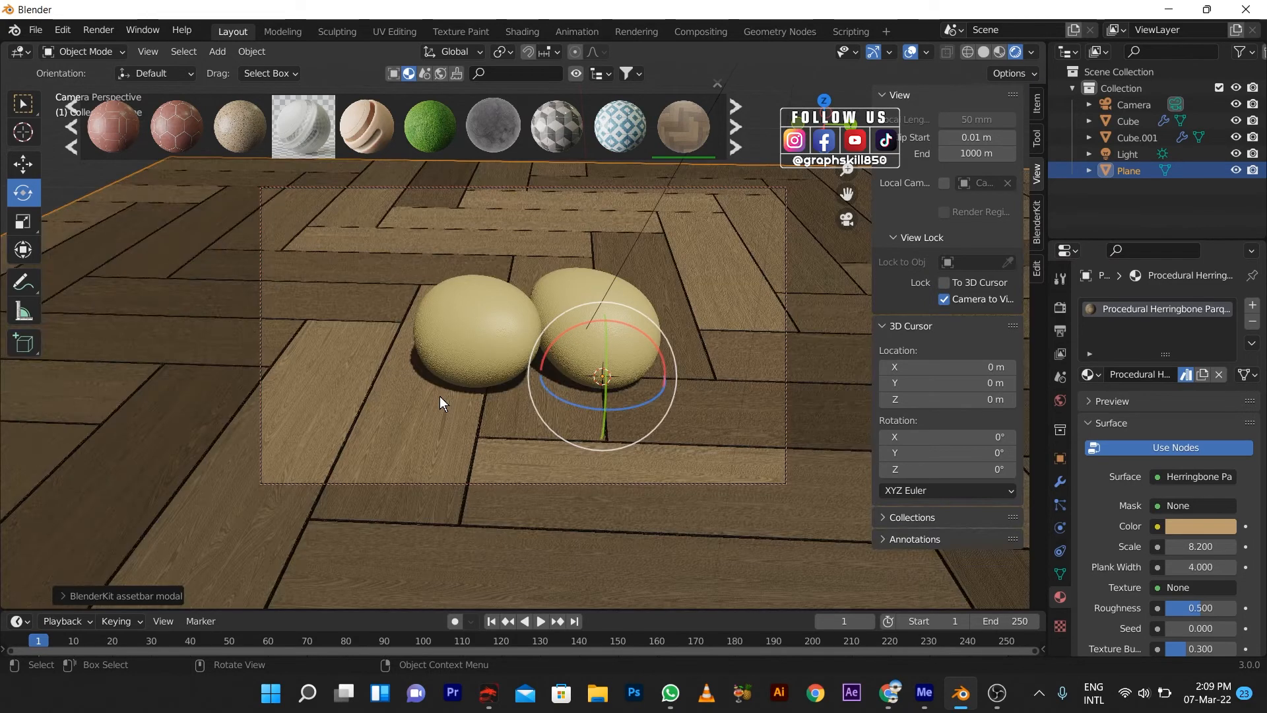
{"action": "mouse_move", "coordinate": [412, 420]}
{"action": "middle_mouse_down"}
{"action": "mouse_move", "coordinate": [446, 429]}
{"action": "mouse_move", "coordinate": [414, 425]}
{"action": "middle_mouse_up"}
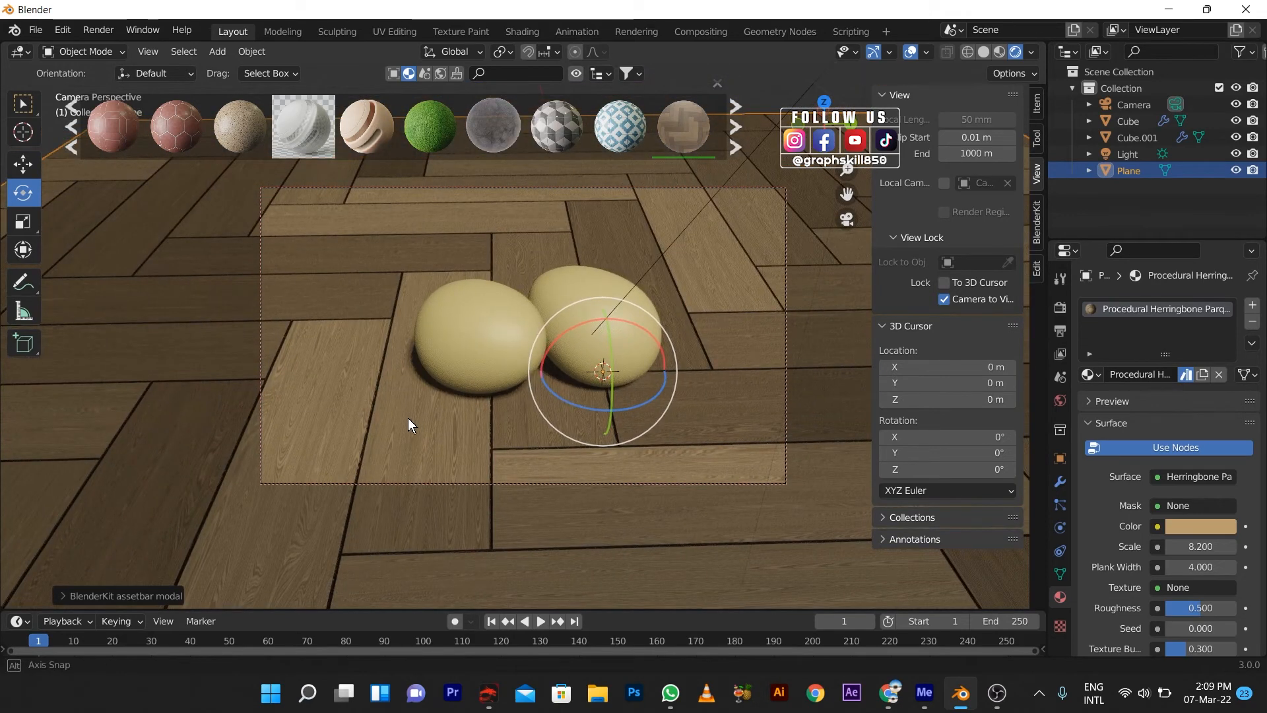
{"action": "scroll", "coordinate": [1193, 597], "scroll_direction": "down", "scroll_amount": 4}
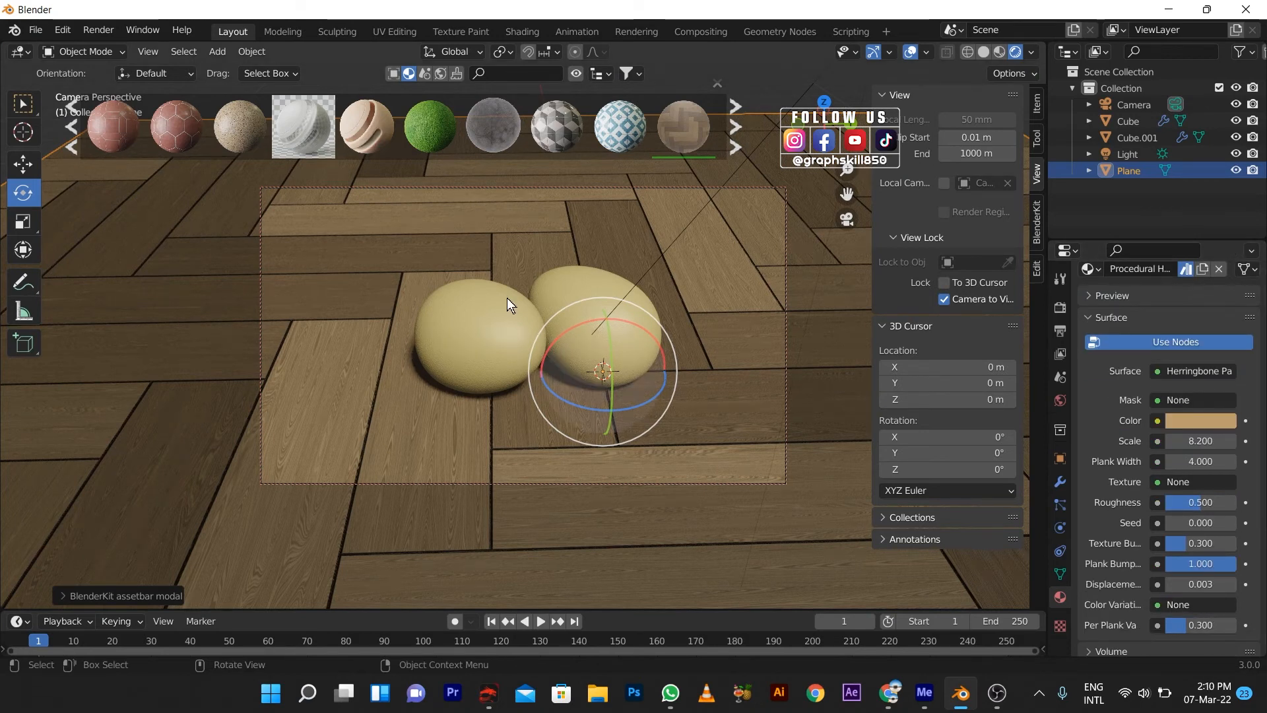
Replace the floor plane's material with Carrara Marble from the BlenderKit library.
{"action": "left_click", "coordinate": [732, 132]}
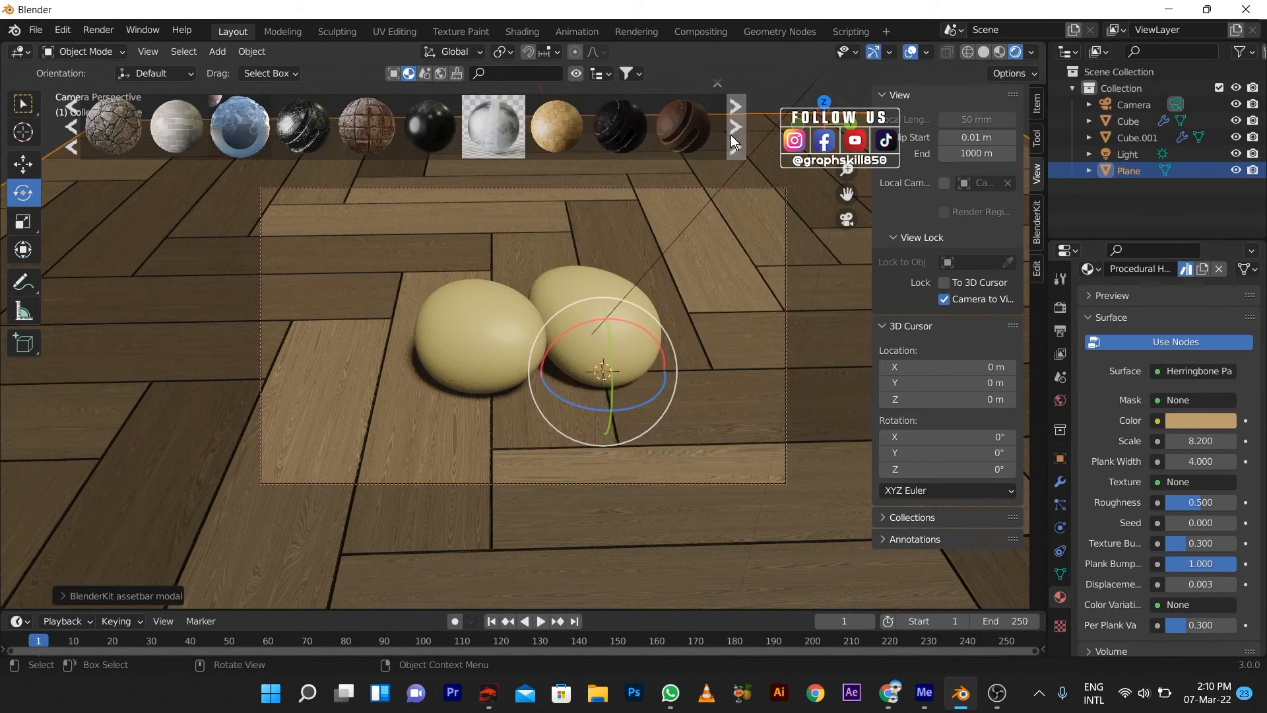
{"action": "left_click", "coordinate": [730, 135]}
{"action": "mouse_move", "coordinate": [429, 140]}
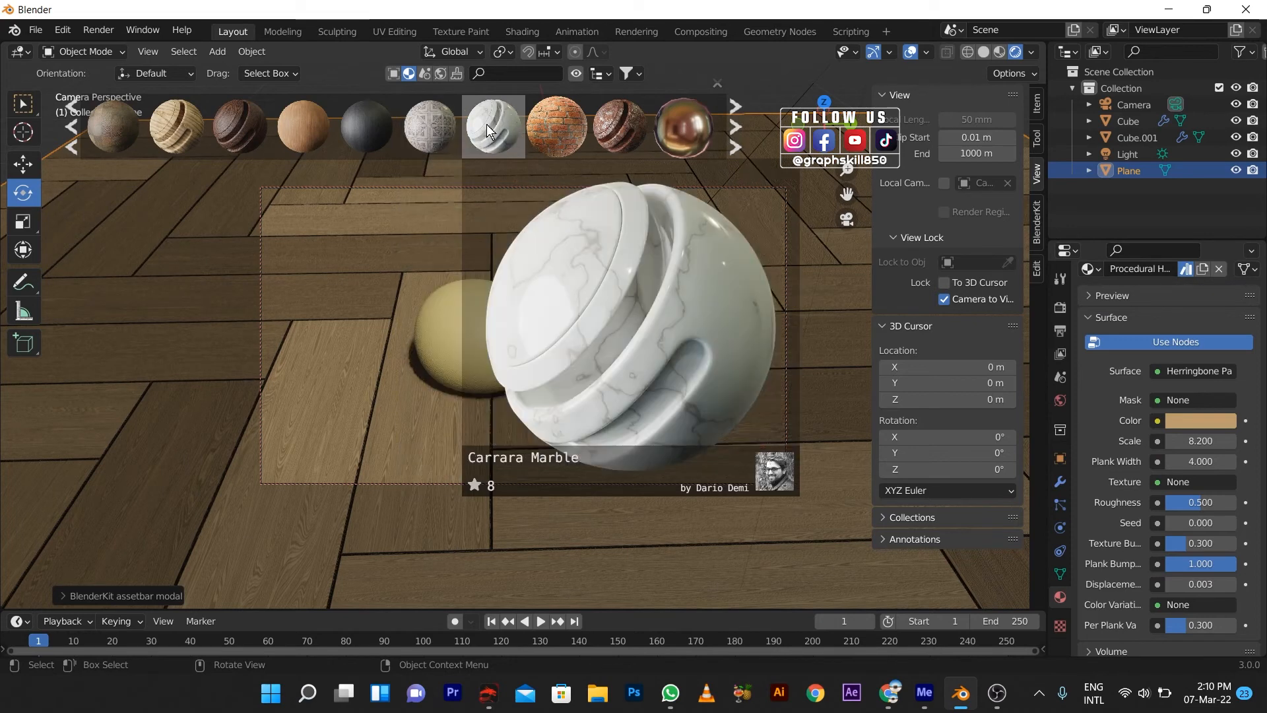
{"action": "left_click_drag", "start_coordinate": [493, 129], "coordinate": [601, 340]}
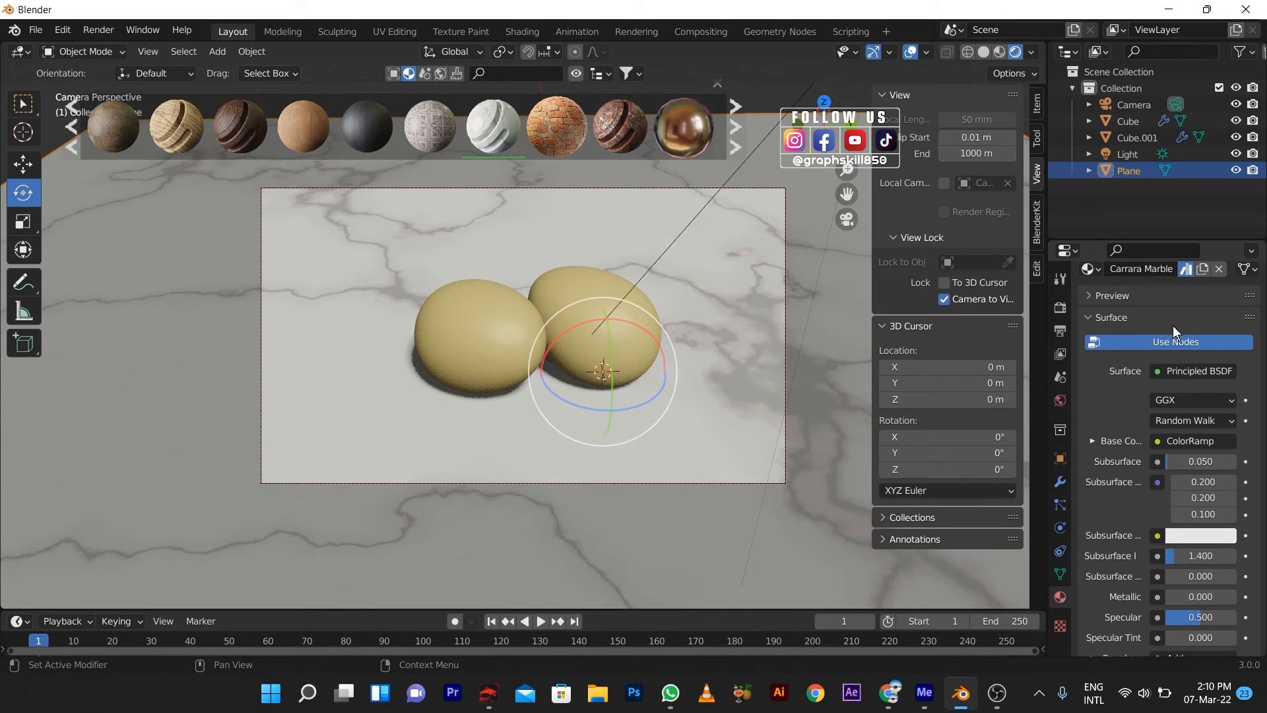
Remove the marble from the floor plane and give it a new material with a muted brown base color.
{"action": "scroll", "coordinate": [1173, 326], "scroll_direction": "up", "scroll_amount": 4}
{"action": "left_click", "coordinate": [1252, 323]}
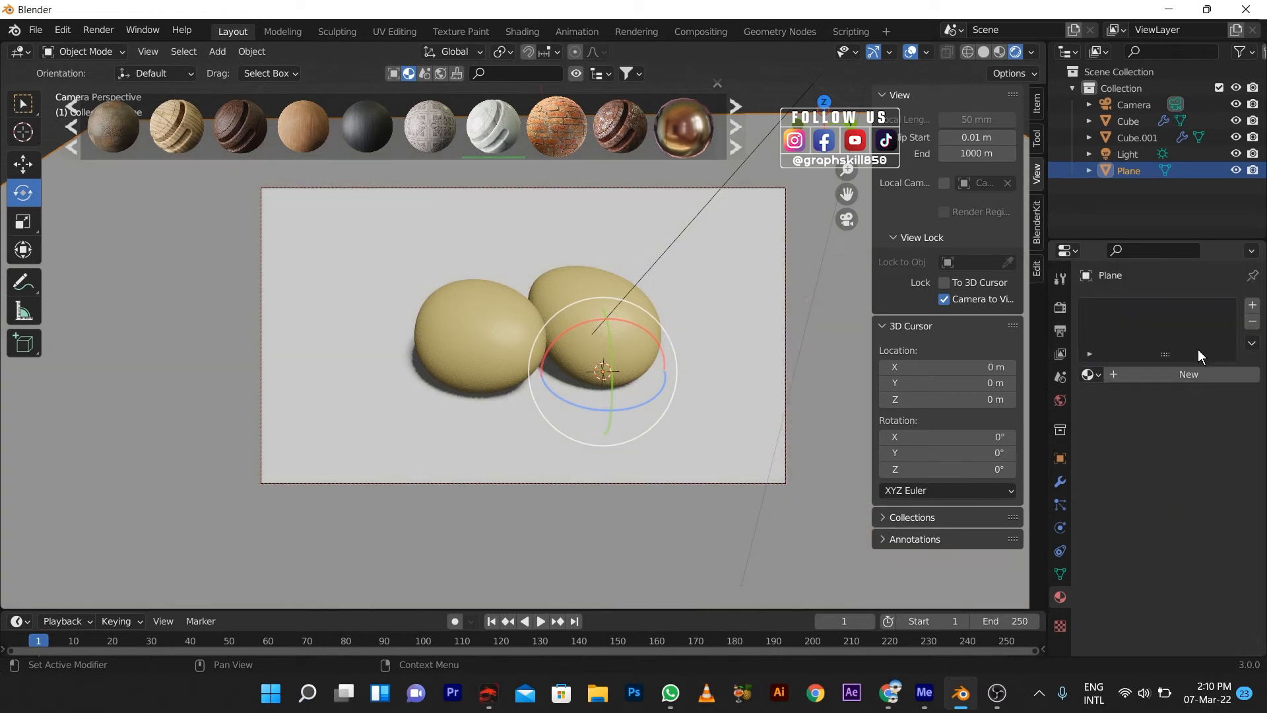
{"action": "left_click", "coordinate": [1203, 376]}
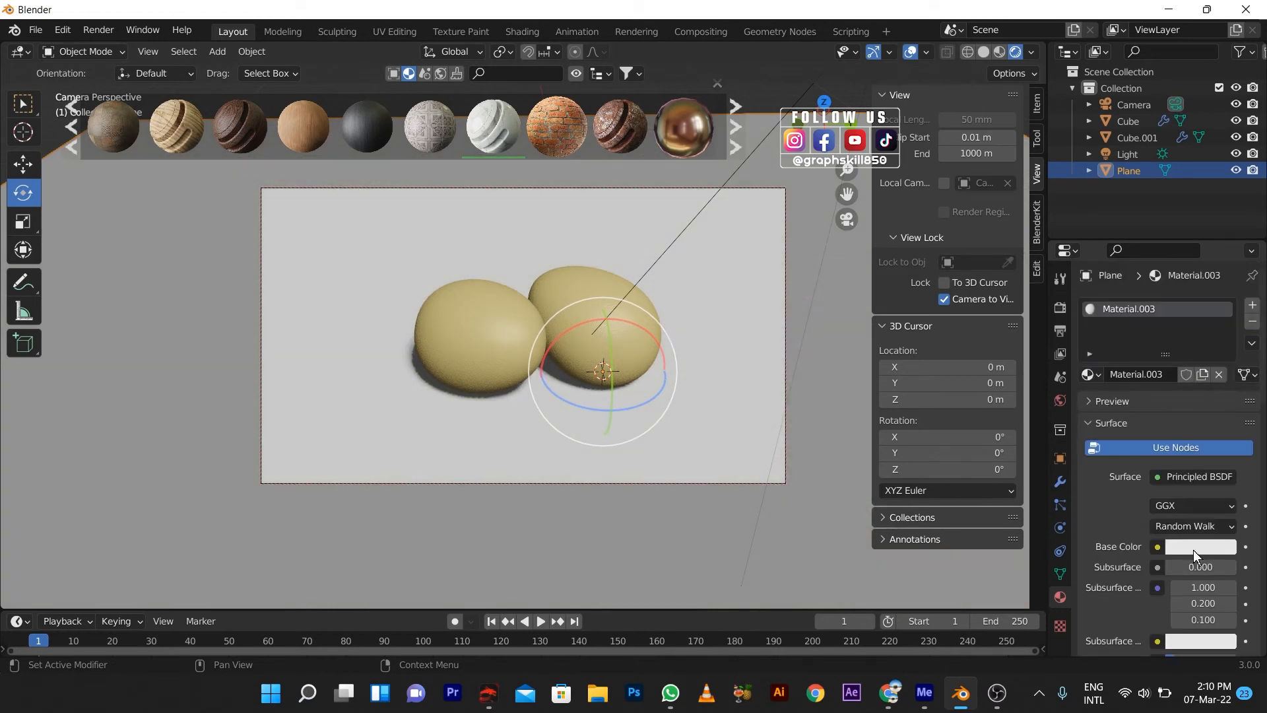
{"action": "left_click", "coordinate": [1193, 549]}
{"action": "left_click", "coordinate": [1157, 393]}
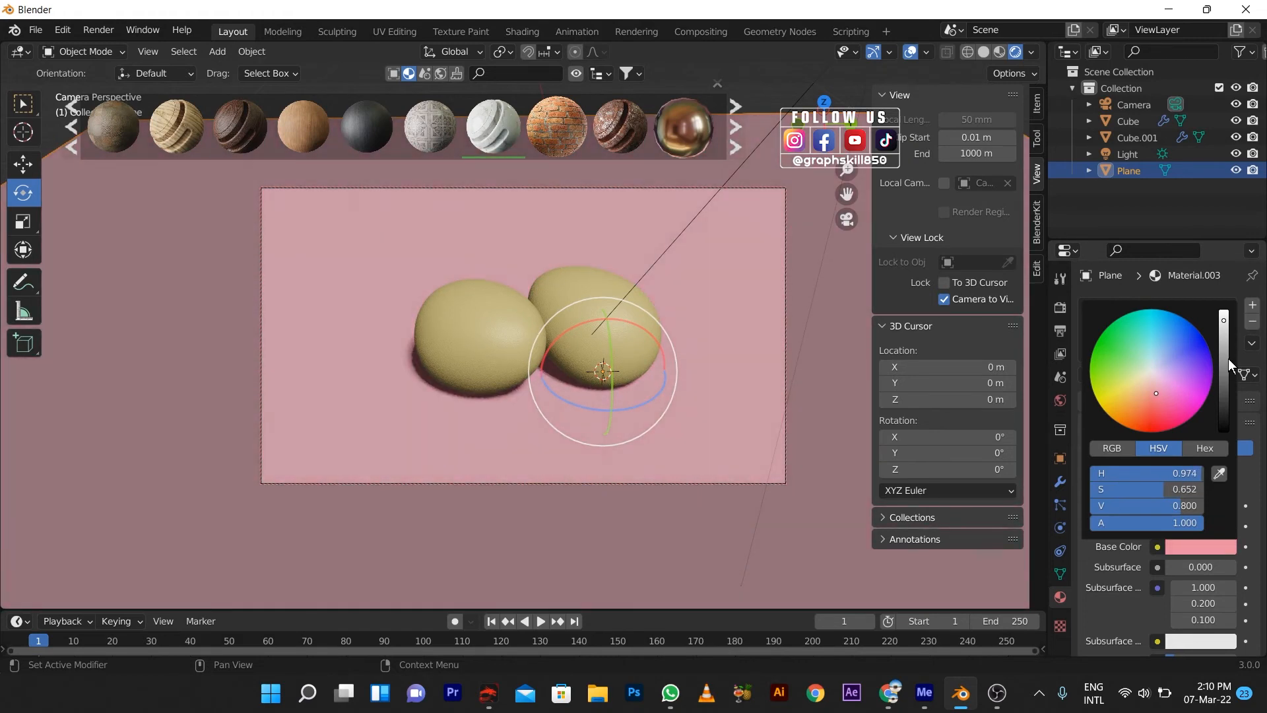
{"action": "mouse_move", "coordinate": [1229, 358]}
{"action": "left_mouse_down"}
{"action": "mouse_move", "coordinate": [1225, 400]}
{"action": "mouse_move", "coordinate": [1223, 361]}
{"action": "left_mouse_up"}
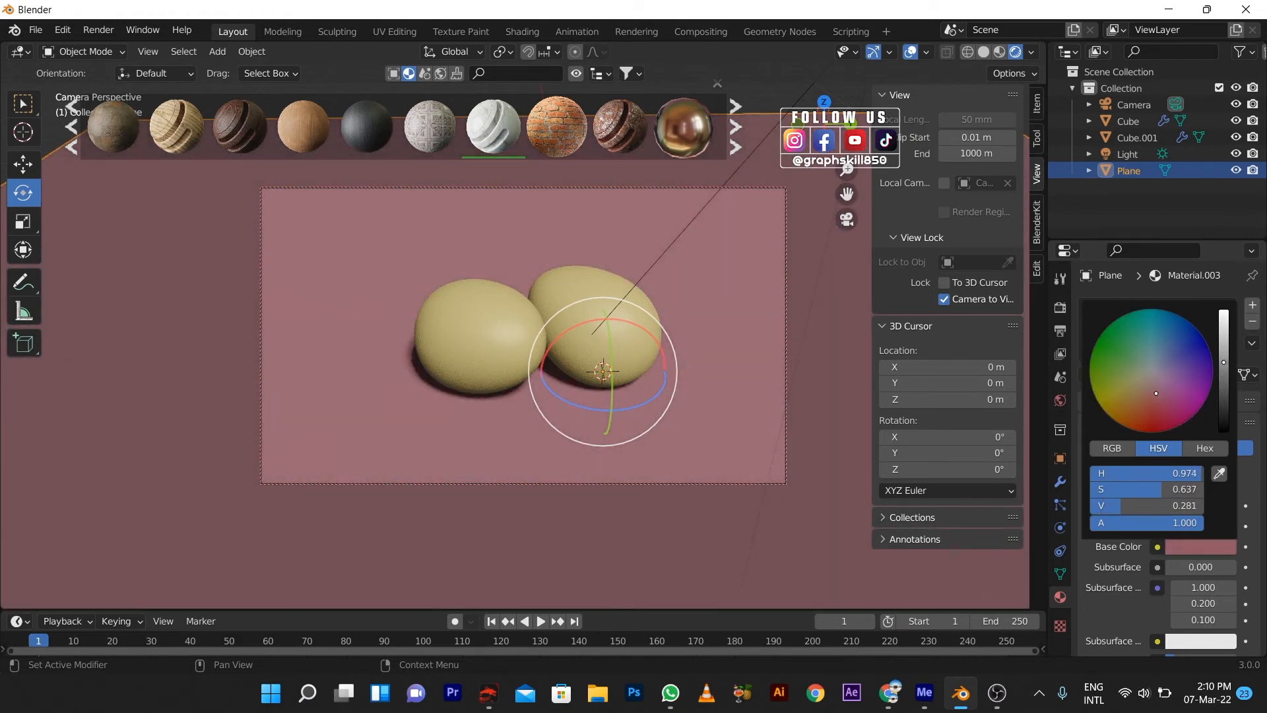
{"action": "mouse_move", "coordinate": [1156, 393]}
{"action": "left_mouse_down"}
{"action": "mouse_move", "coordinate": [1090, 358]}
{"action": "mouse_move", "coordinate": [1195, 336]}
{"action": "mouse_move", "coordinate": [1186, 405]}
{"action": "mouse_move", "coordinate": [1145, 391]}
{"action": "left_mouse_up"}
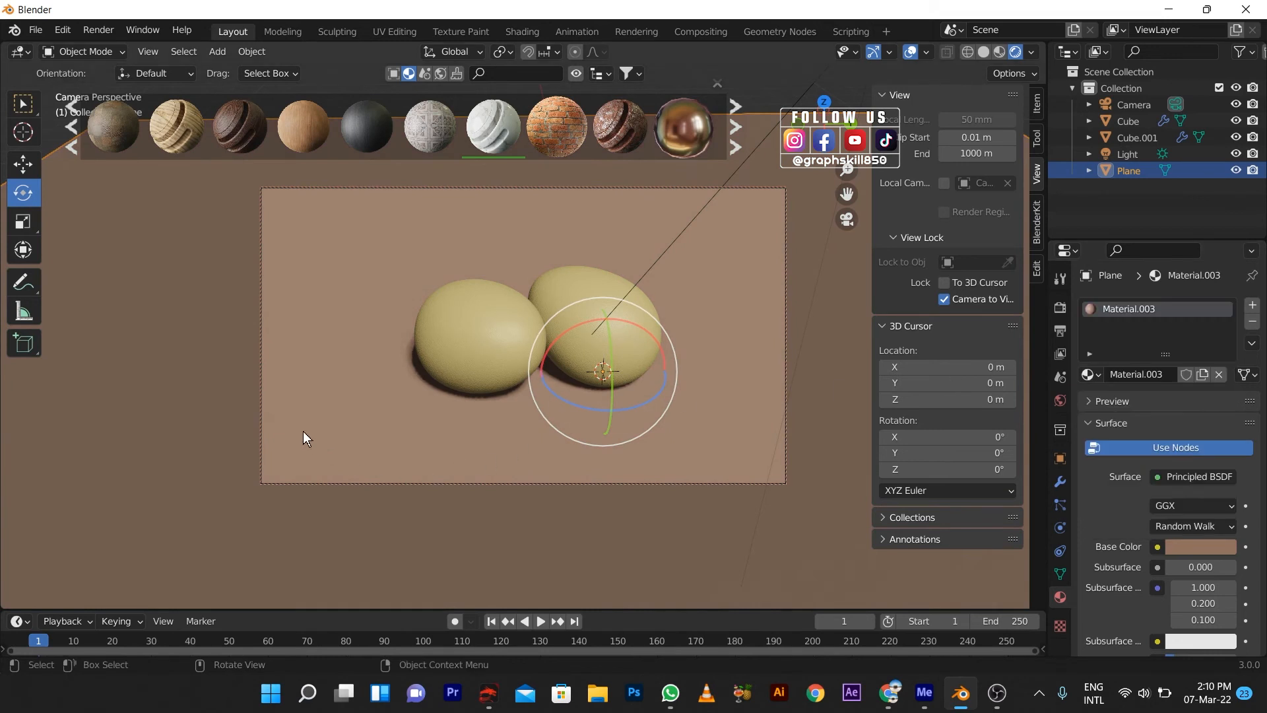
Move the copied egg along the Y axis away from the other egg and rotate it about the Z axis.
{"action": "left_click", "coordinate": [469, 331]}
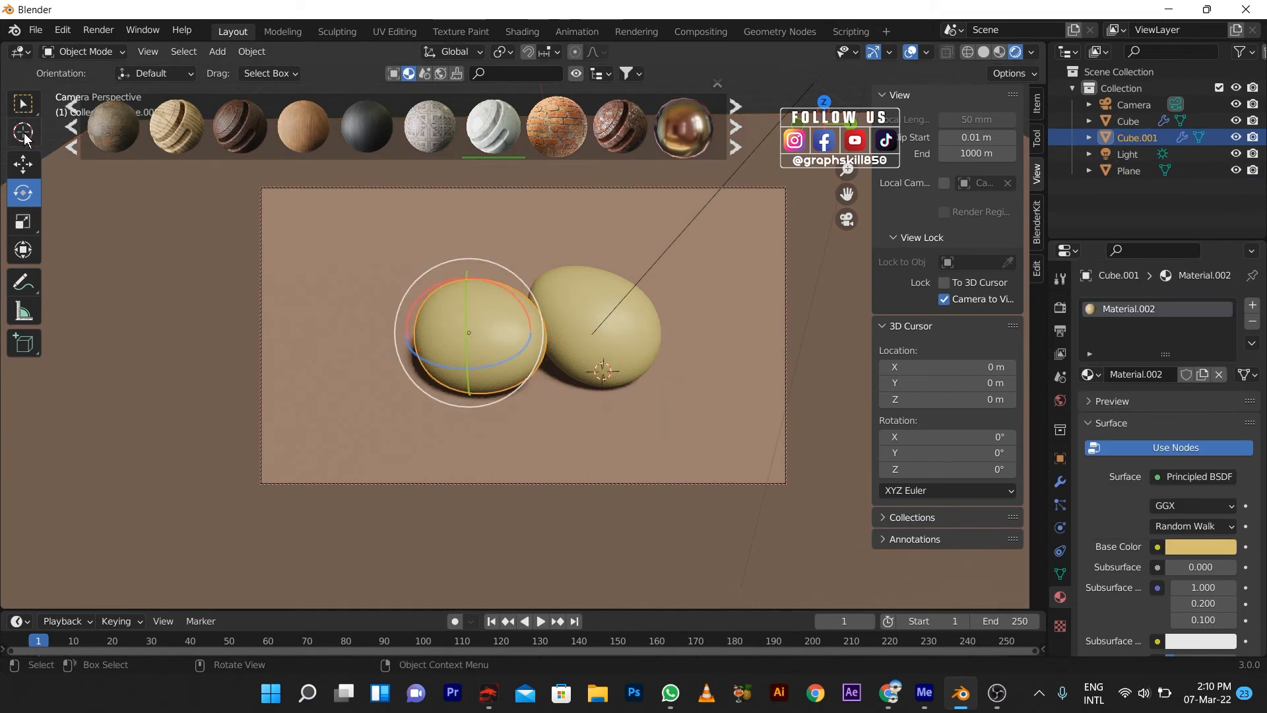
{"action": "left_click", "coordinate": [23, 163]}
{"action": "left_click_drag", "start_coordinate": [515, 330], "coordinate": [486, 329]}
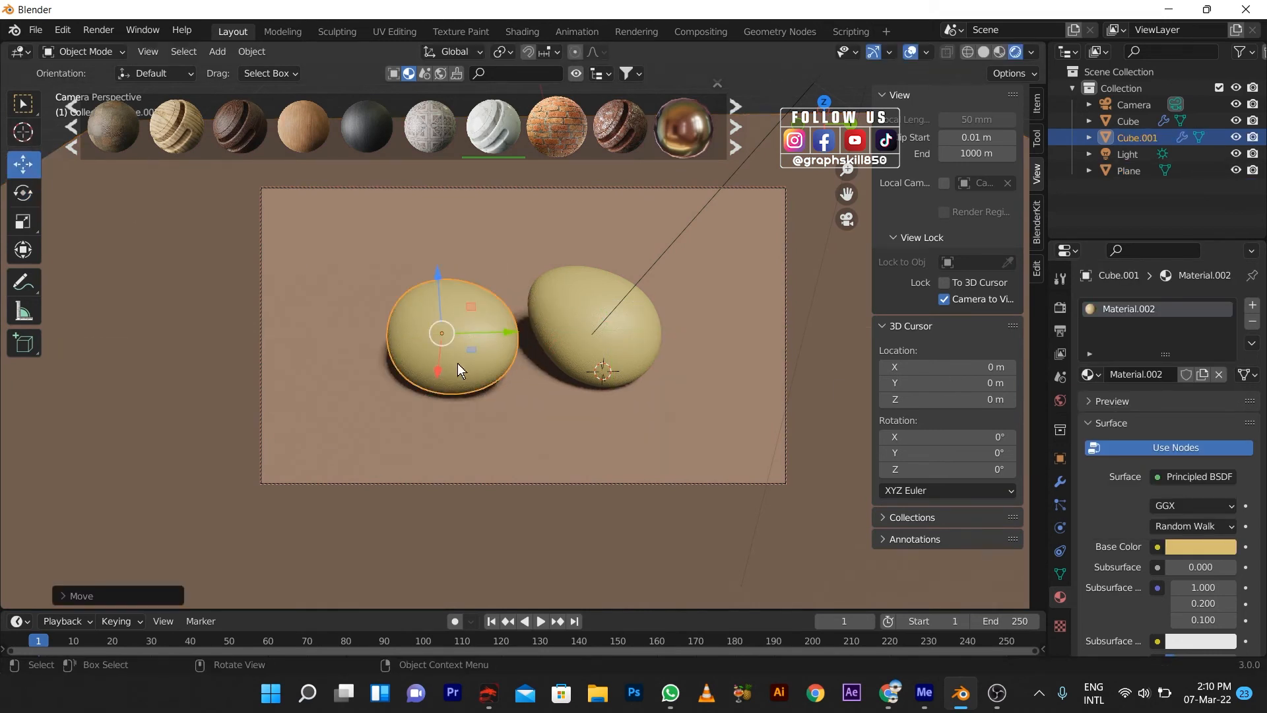
{"action": "left_click", "coordinate": [33, 201]}
{"action": "left_click_drag", "start_coordinate": [394, 361], "coordinate": [425, 378]}
{"action": "left_click", "coordinate": [348, 391]}
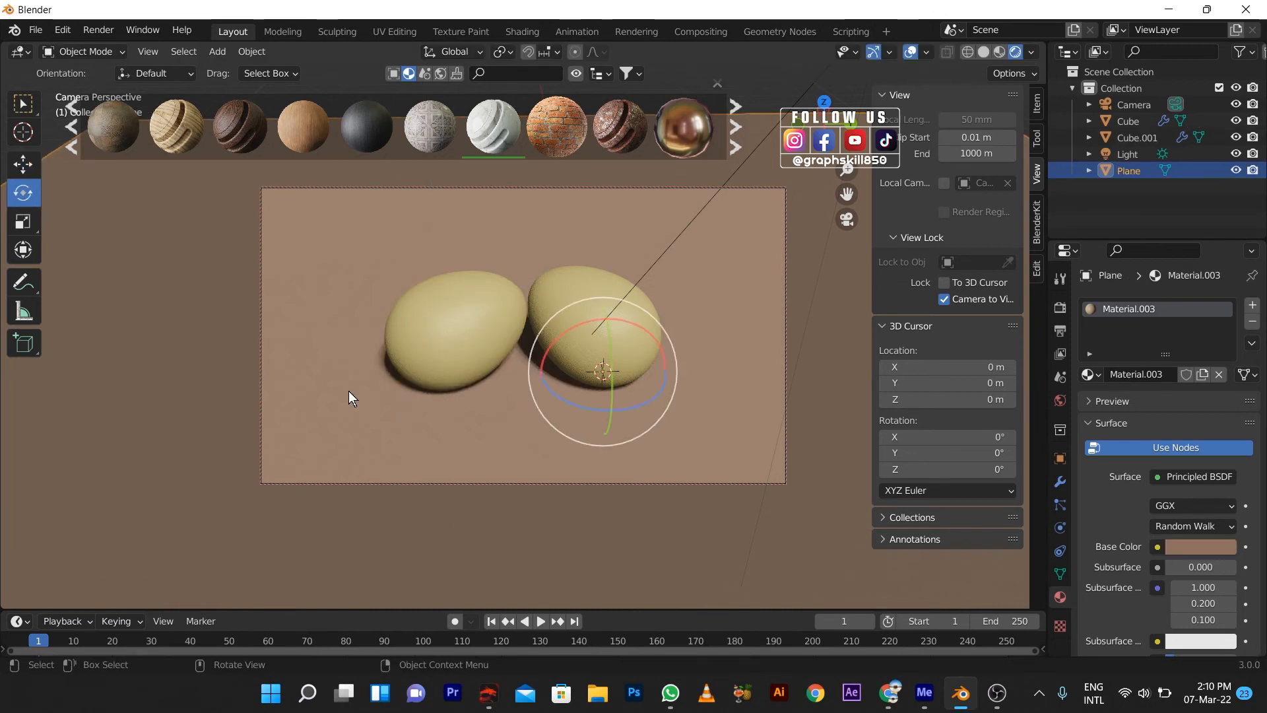
Pull the camera back from the eggs, start a render of the image and close the render window.
{"action": "scroll", "coordinate": [349, 391], "scroll_direction": "down", "scroll_amount": 3}
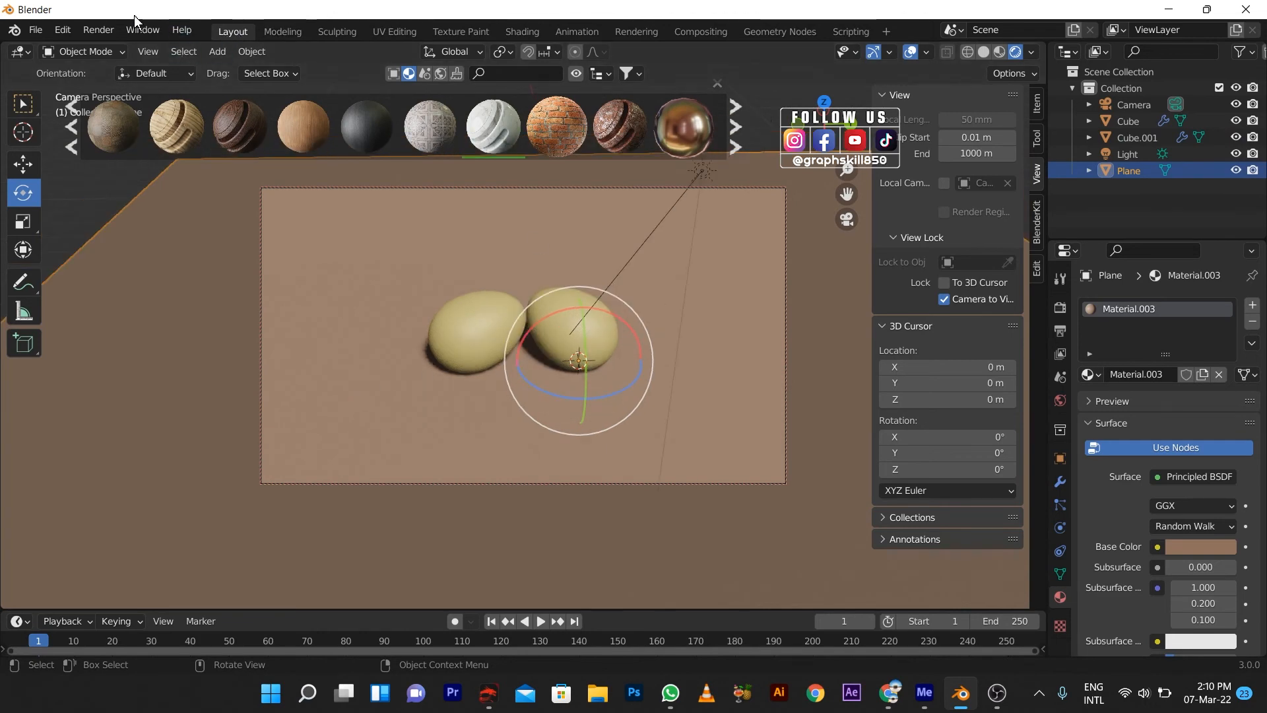
{"action": "left_click", "coordinate": [98, 30]}
{"action": "left_click", "coordinate": [109, 46]}
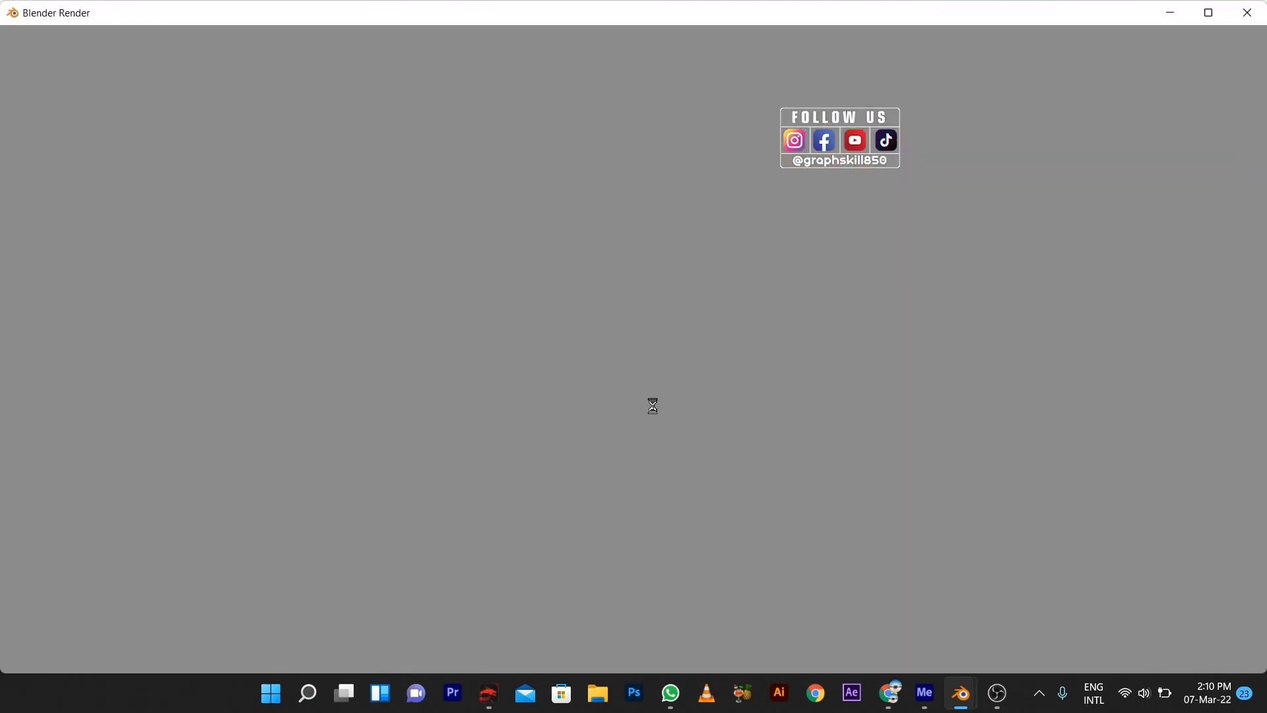
{"action": "left_click", "coordinate": [1247, 13]}
{"action": "mouse_move", "coordinate": [485, 148]}
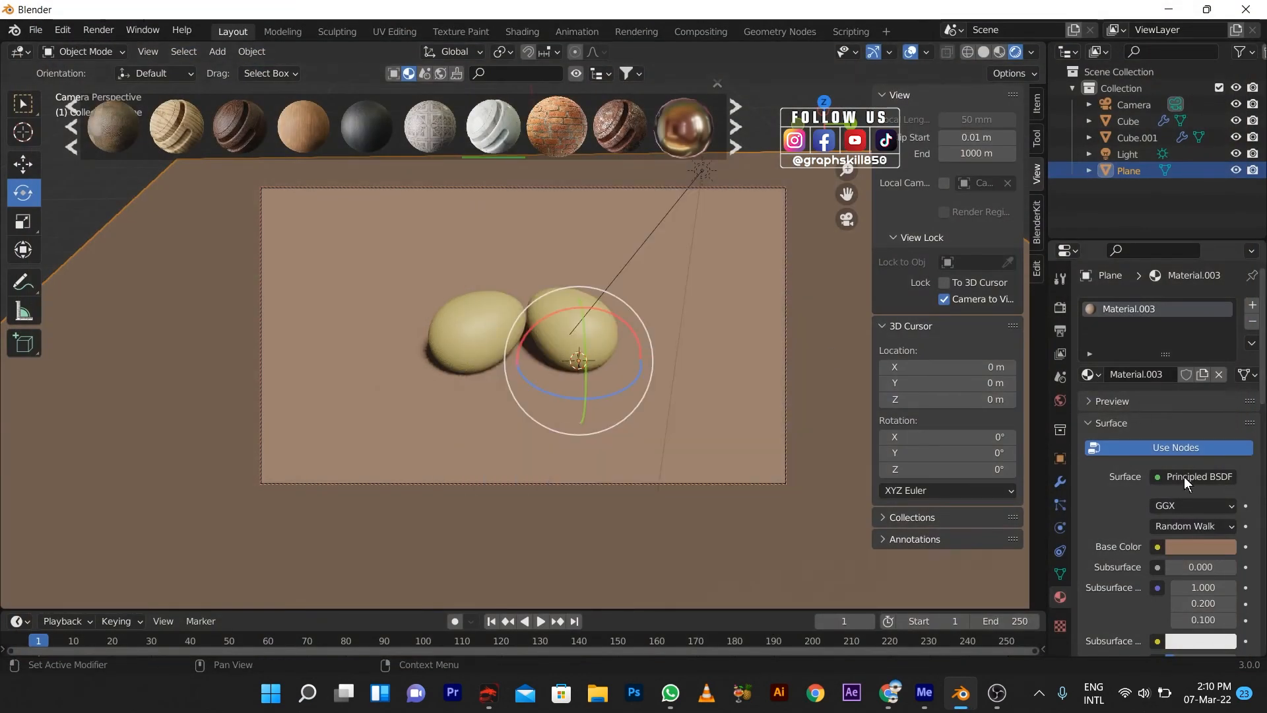
Apply the Subdivision modifier on the copied egg and on the original egg.
{"action": "left_click", "coordinate": [1060, 481]}
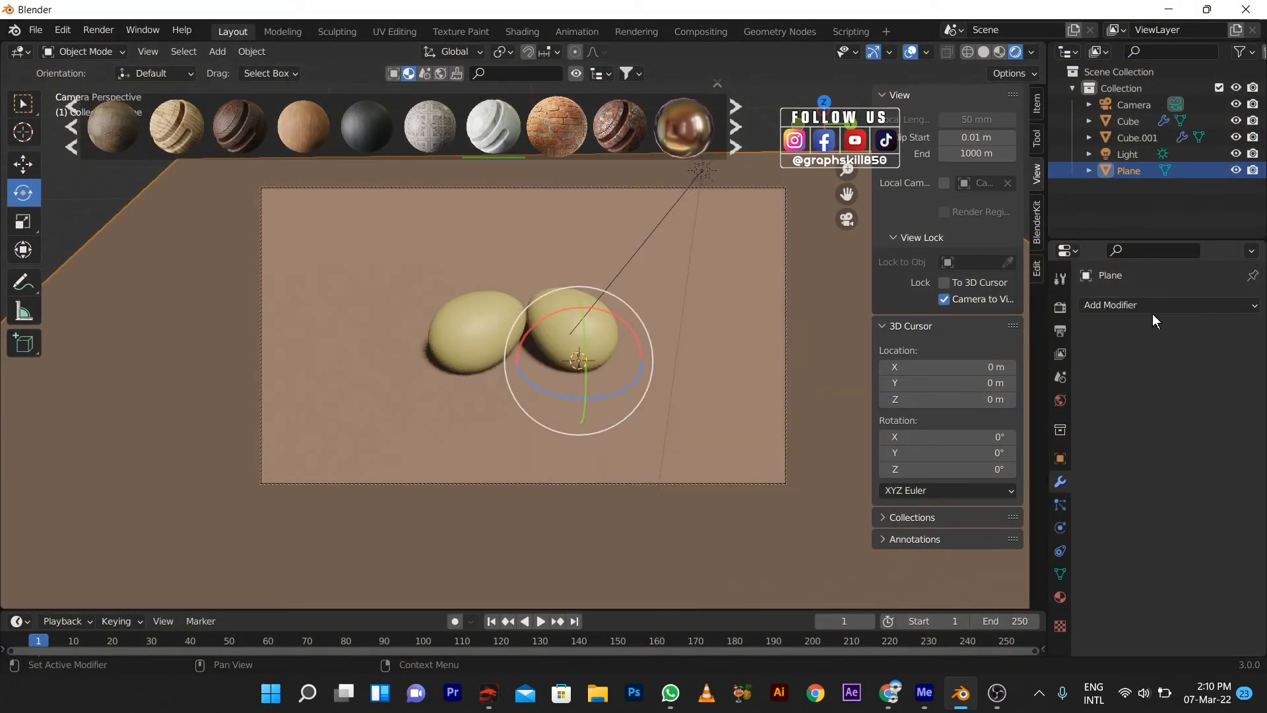
{"action": "left_click", "coordinate": [489, 319]}
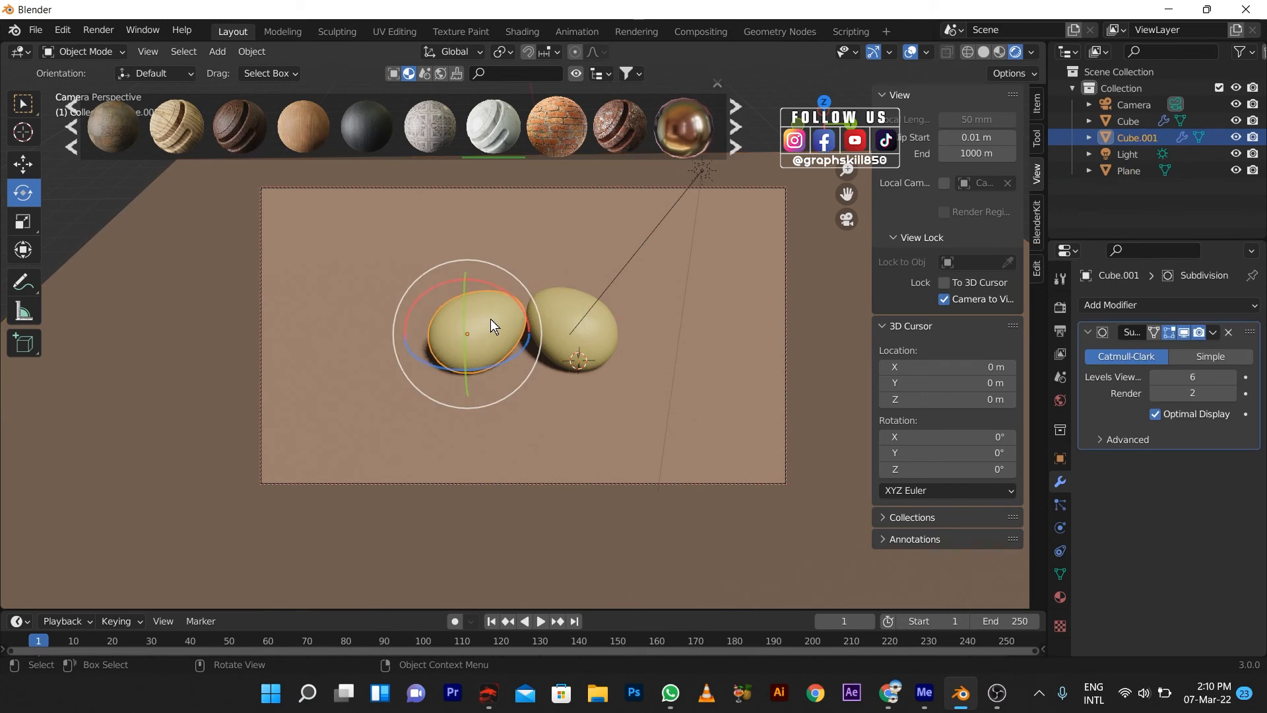
{"action": "left_click", "coordinate": [1214, 334]}
{"action": "left_click", "coordinate": [1186, 349]}
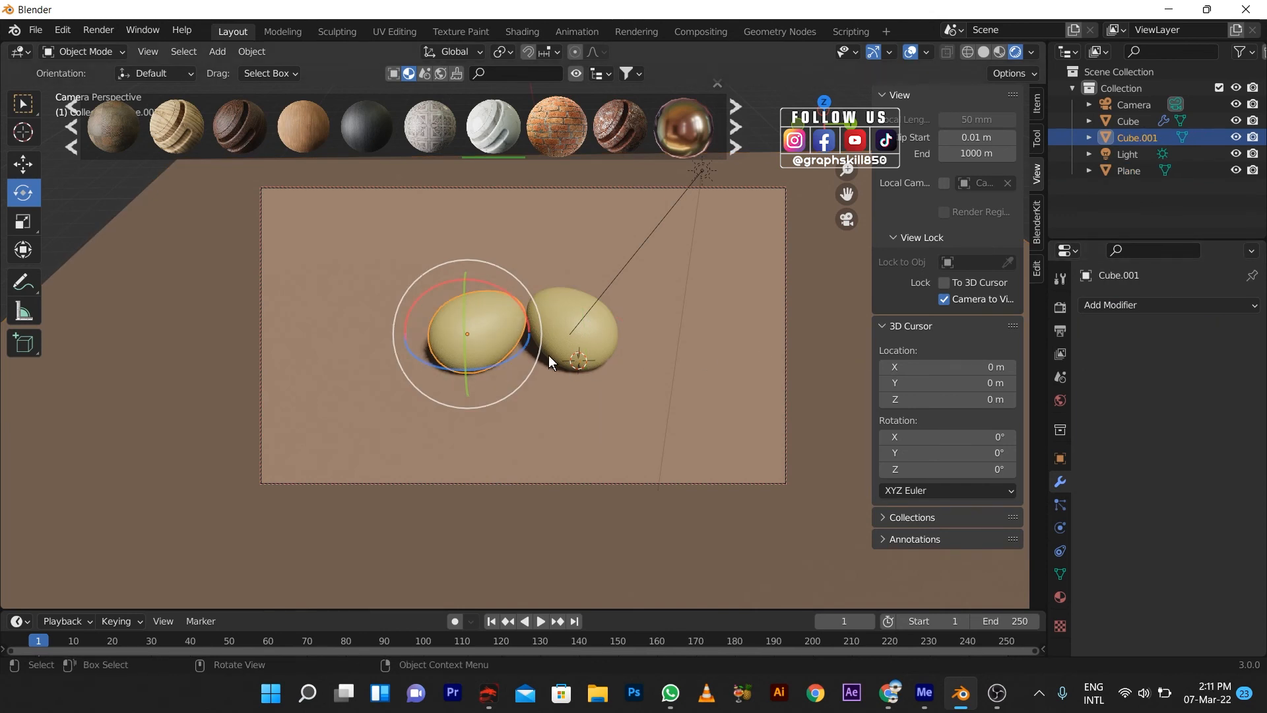
{"action": "left_click", "coordinate": [557, 302]}
{"action": "left_click", "coordinate": [1213, 332]}
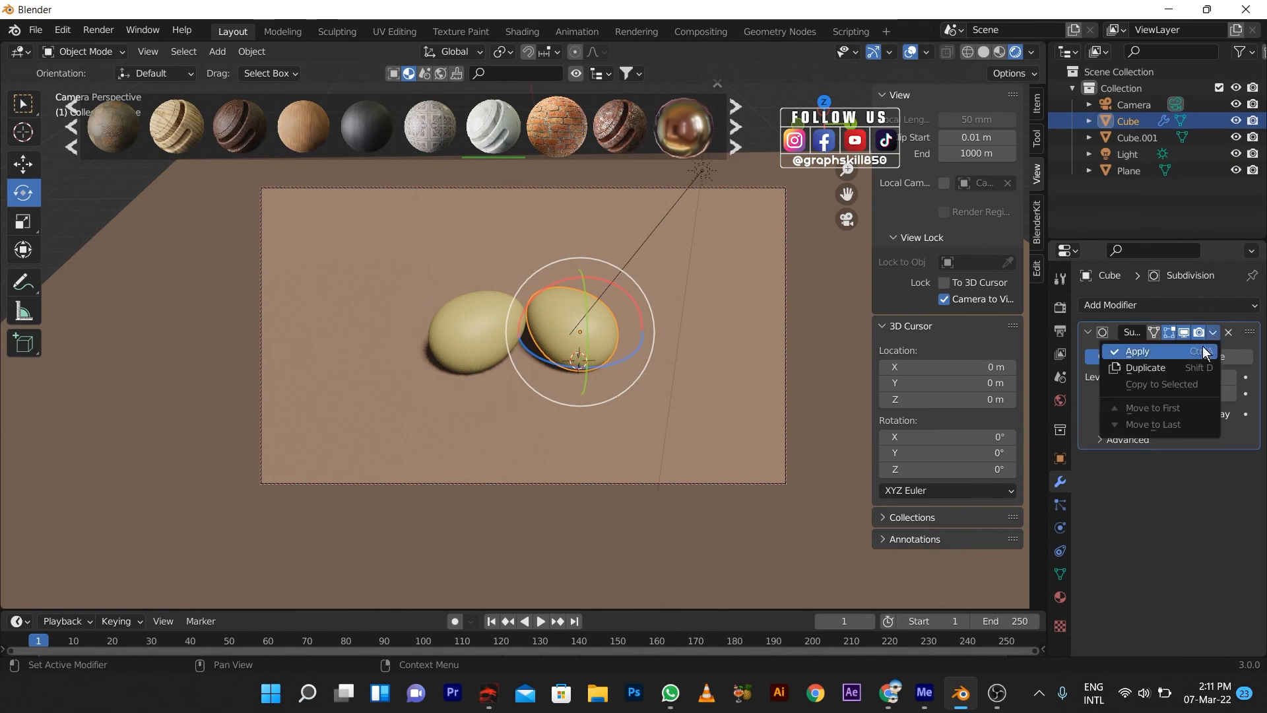
{"action": "left_click", "coordinate": [1203, 349]}
{"action": "left_click", "coordinate": [485, 315]}
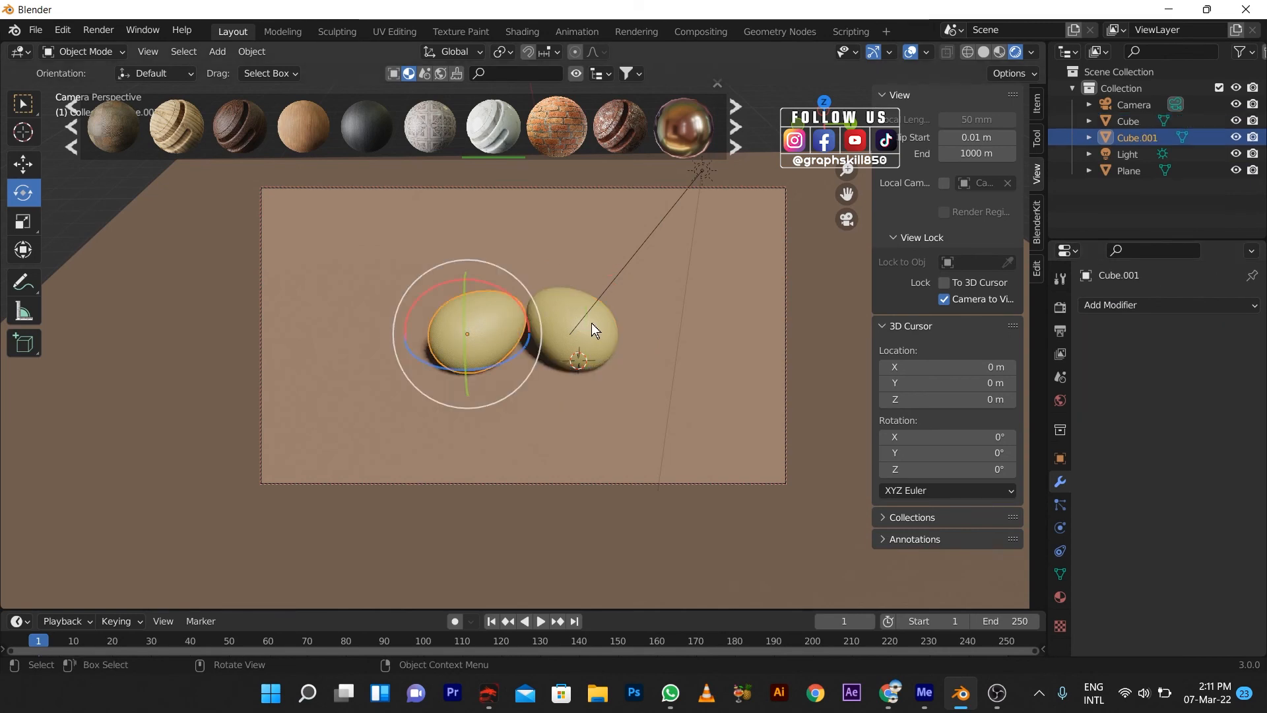
{"action": "left_click", "coordinate": [591, 322]}
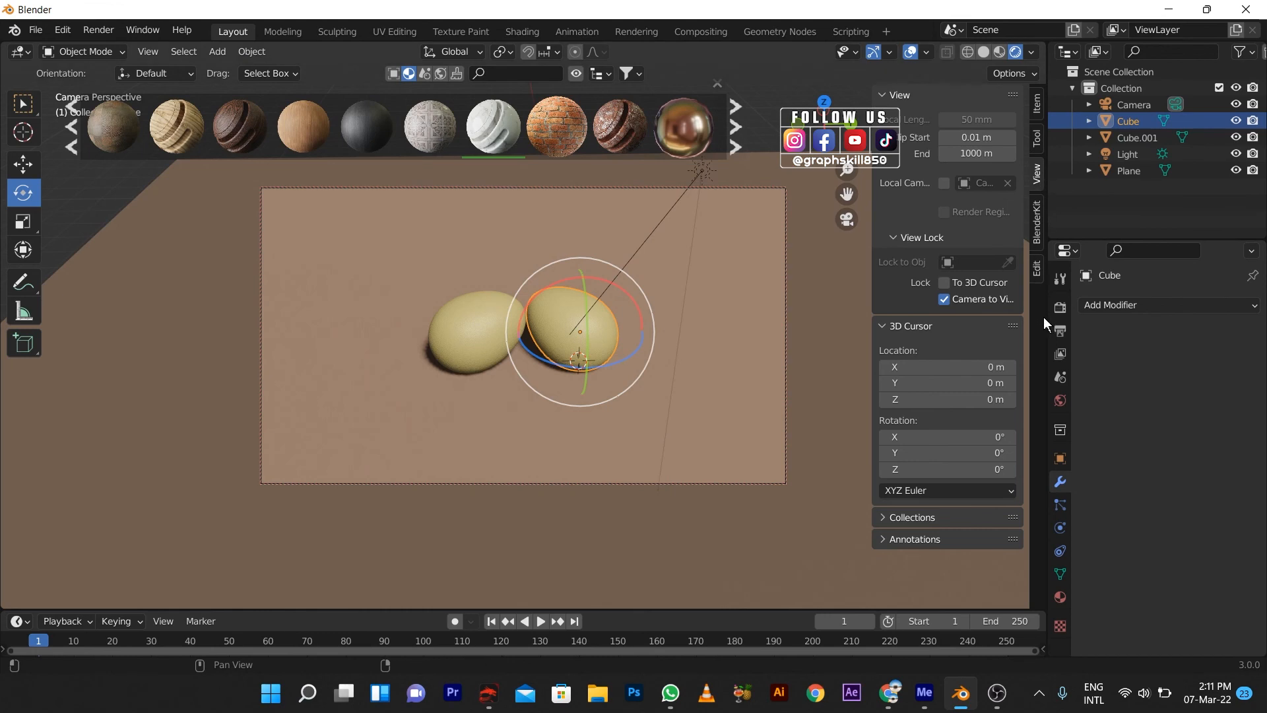
Switch the scene's render engine from Eevee to Cycles and open the choice of render device.
{"action": "left_click", "coordinate": [1060, 307]}
{"action": "left_click", "coordinate": [1193, 305]}
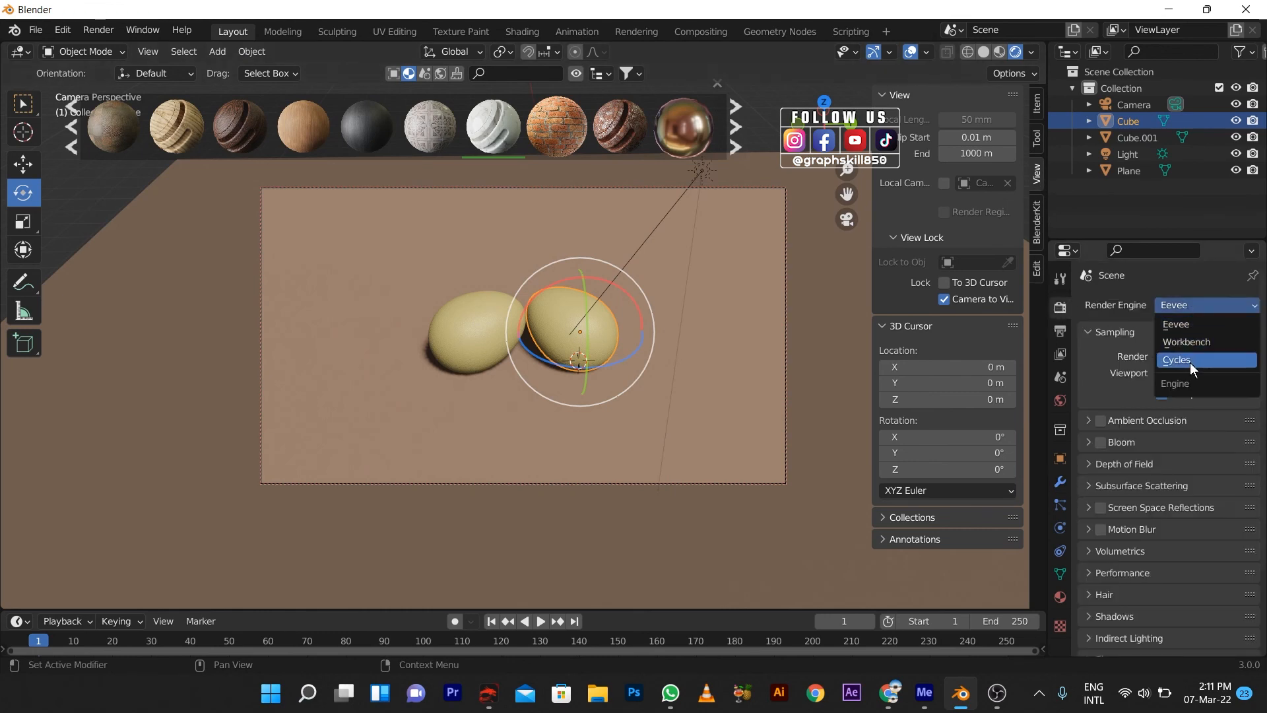
{"action": "left_click", "coordinate": [1190, 360]}
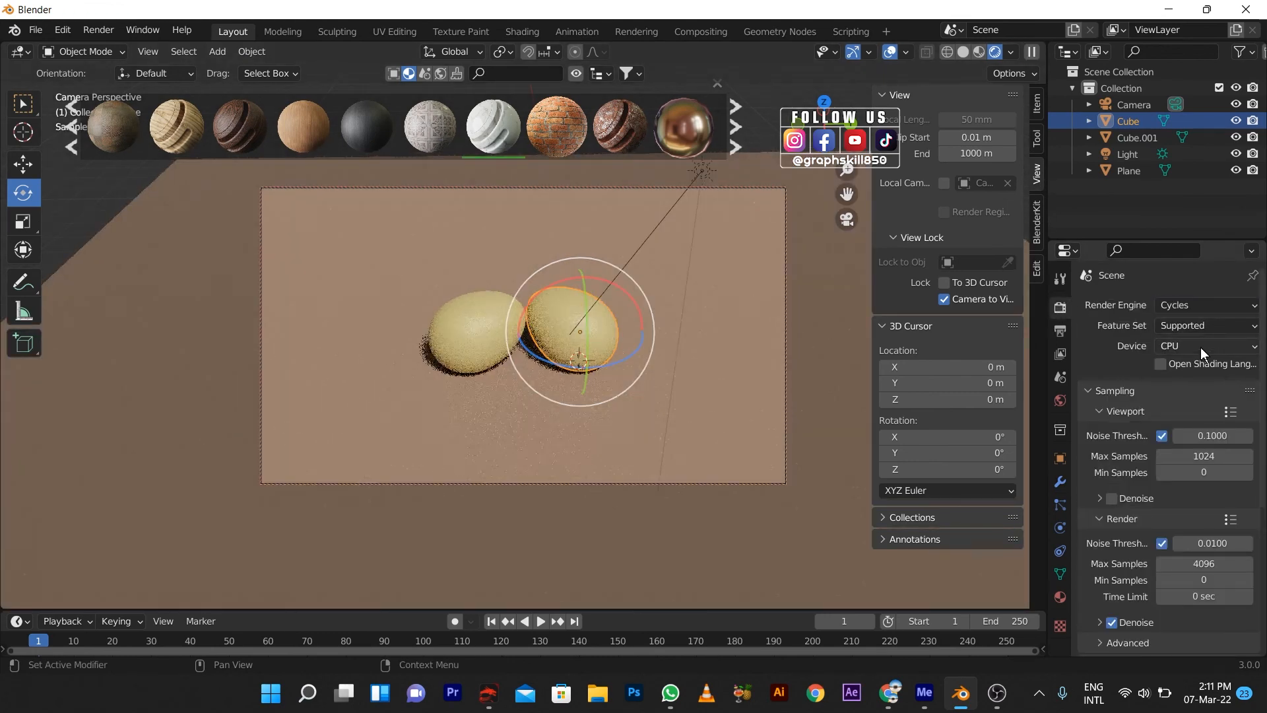
{"action": "left_click", "coordinate": [1201, 347]}
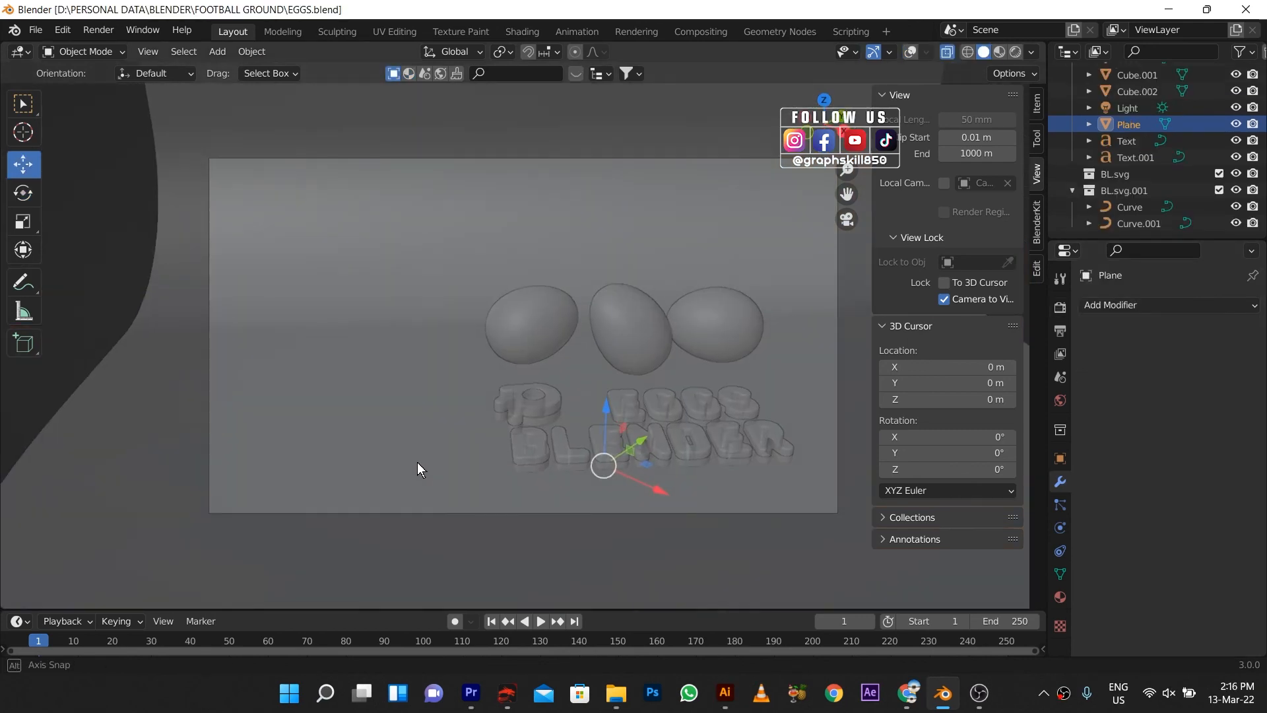
Show the EGGS.blend scene with rendered shading and start a render of the image with the three eggs and lettering.
{"action": "left_click", "coordinate": [995, 52]}
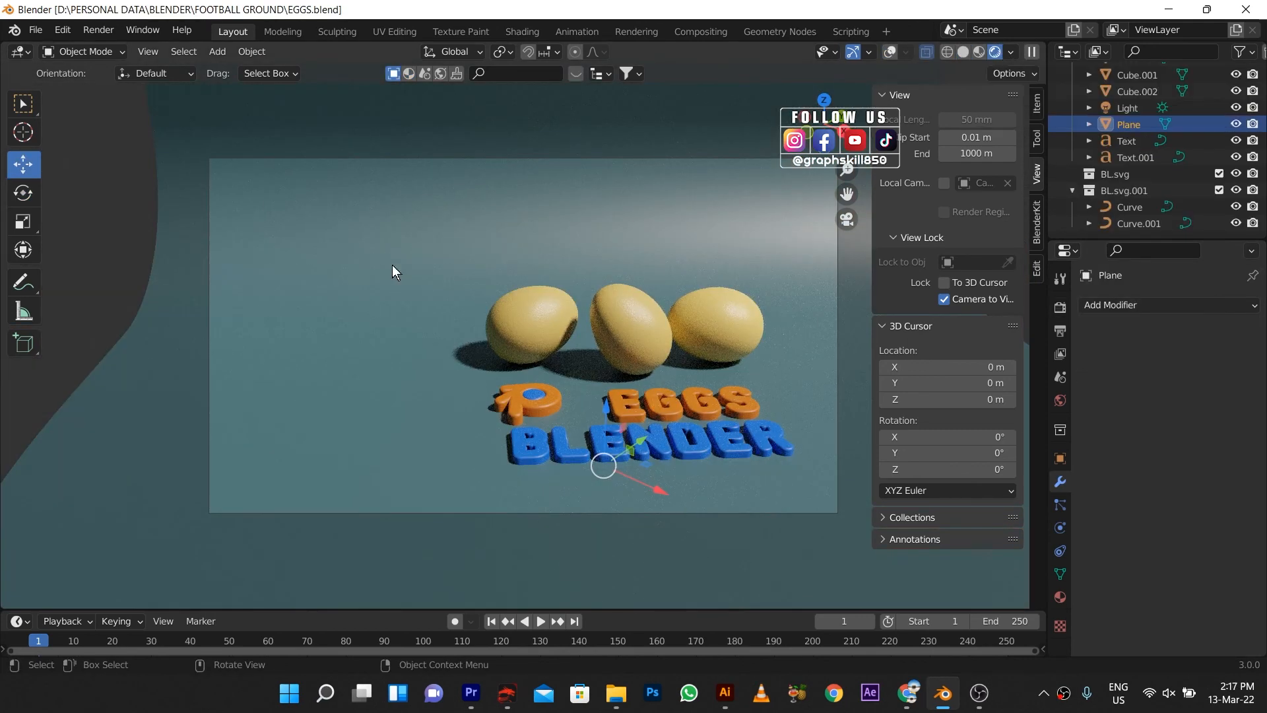
{"action": "left_click", "coordinate": [98, 30]}
{"action": "left_click", "coordinate": [116, 50]}
{"action": "scroll", "coordinate": [553, 246], "scroll_direction": "down", "scroll_amount": 2}
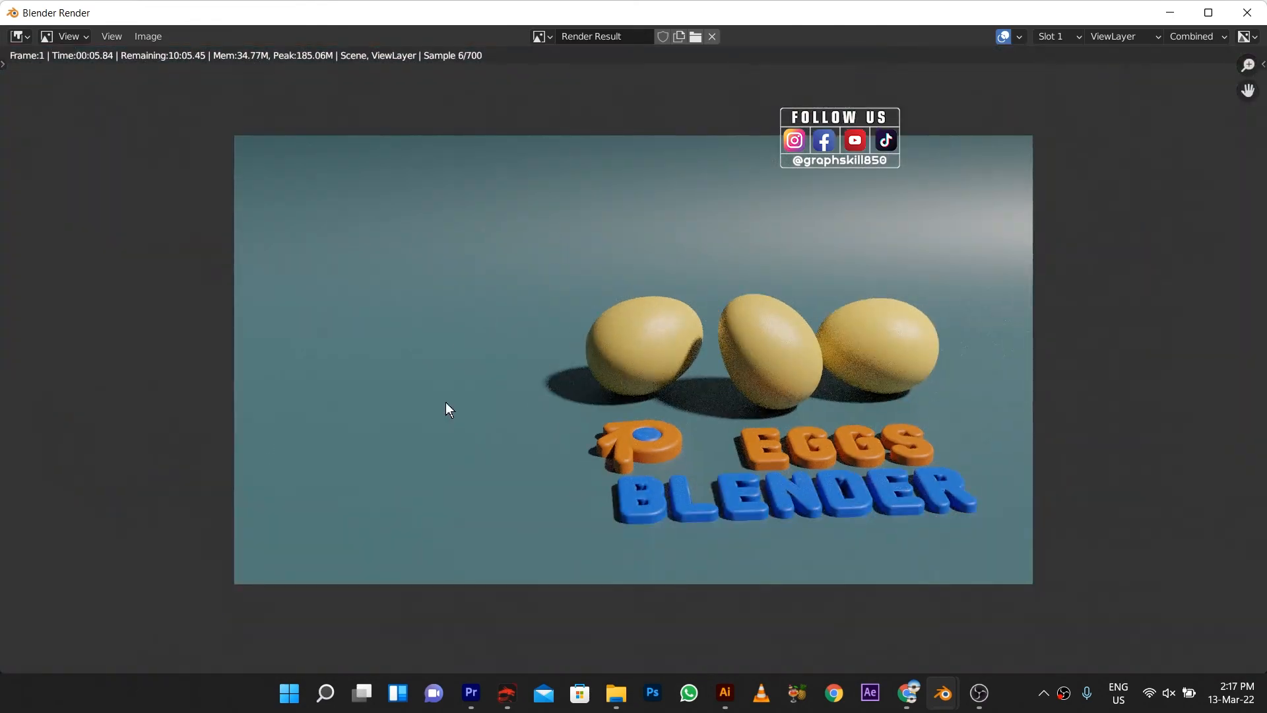
Examine the eggs' shell texture, their shadows and the lettering in the render, both up close and as a whole.
{"action": "scroll", "coordinate": [921, 342], "scroll_direction": "up", "scroll_amount": 2}
{"action": "scroll", "coordinate": [640, 342], "scroll_direction": "up", "scroll_amount": 3}
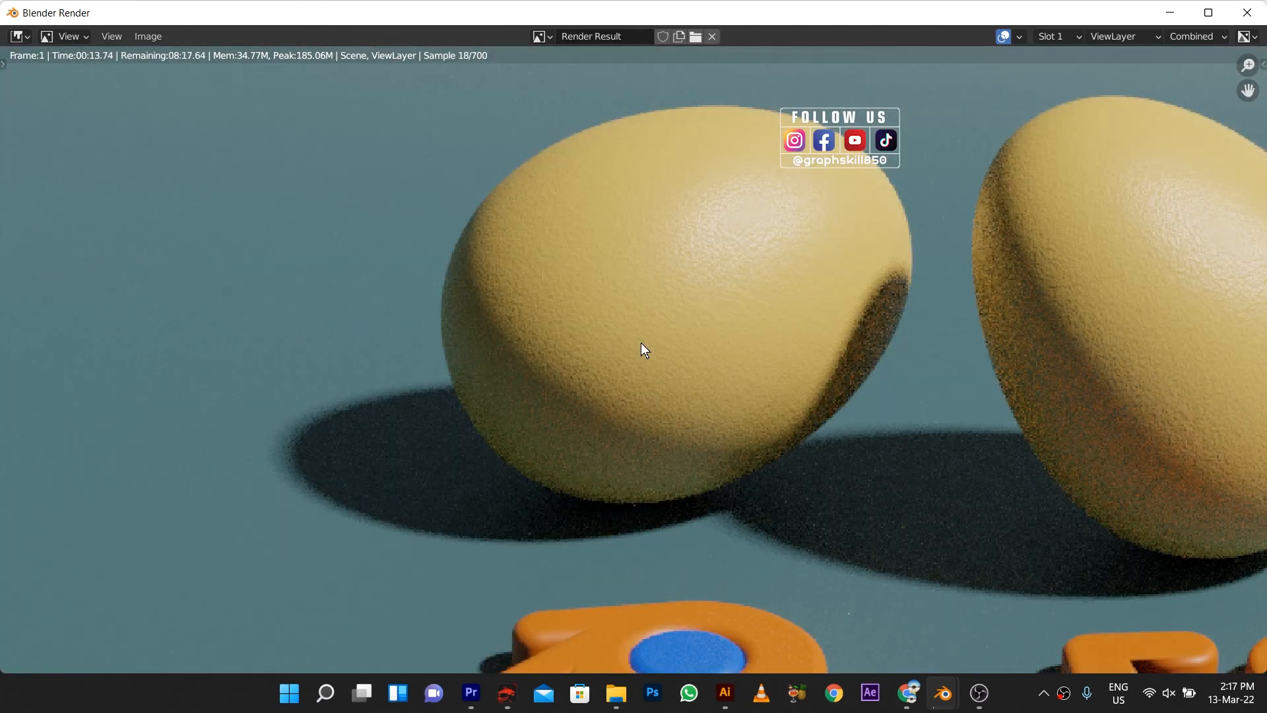
{"action": "scroll", "coordinate": [640, 342], "scroll_direction": "down", "scroll_amount": 5}
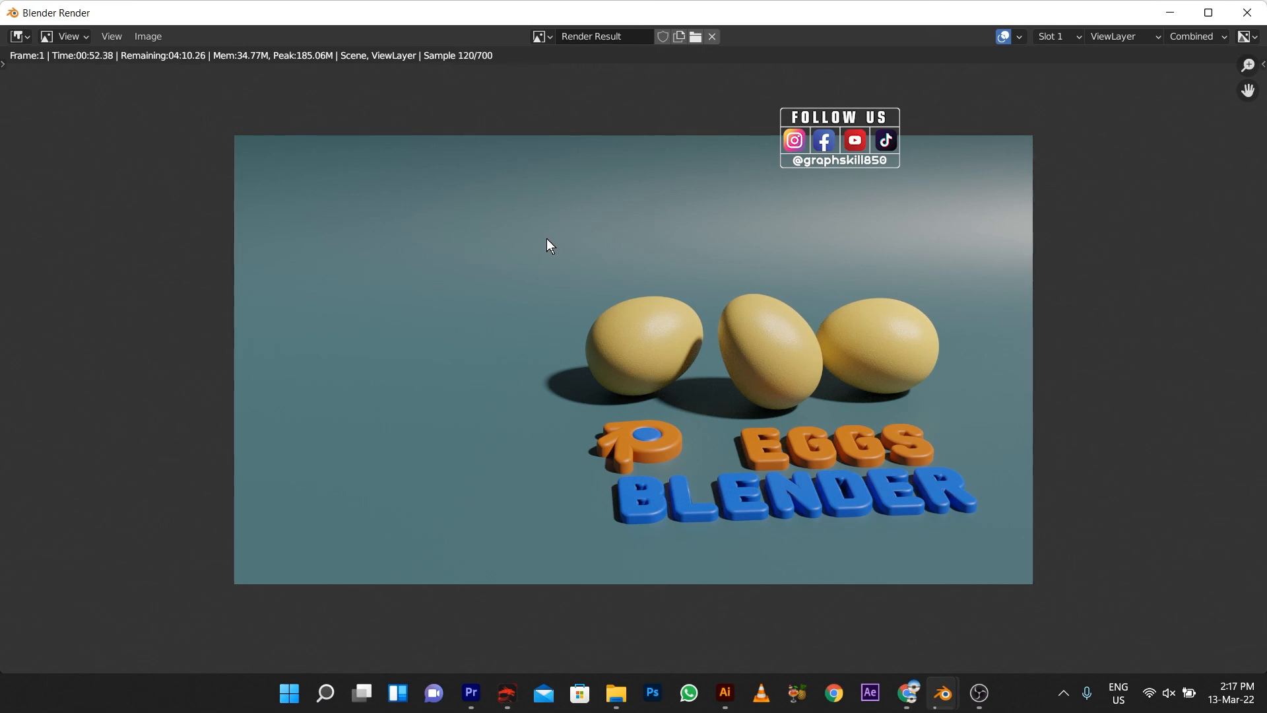
{"action": "scroll", "coordinate": [746, 355], "scroll_direction": "up", "scroll_amount": 2}
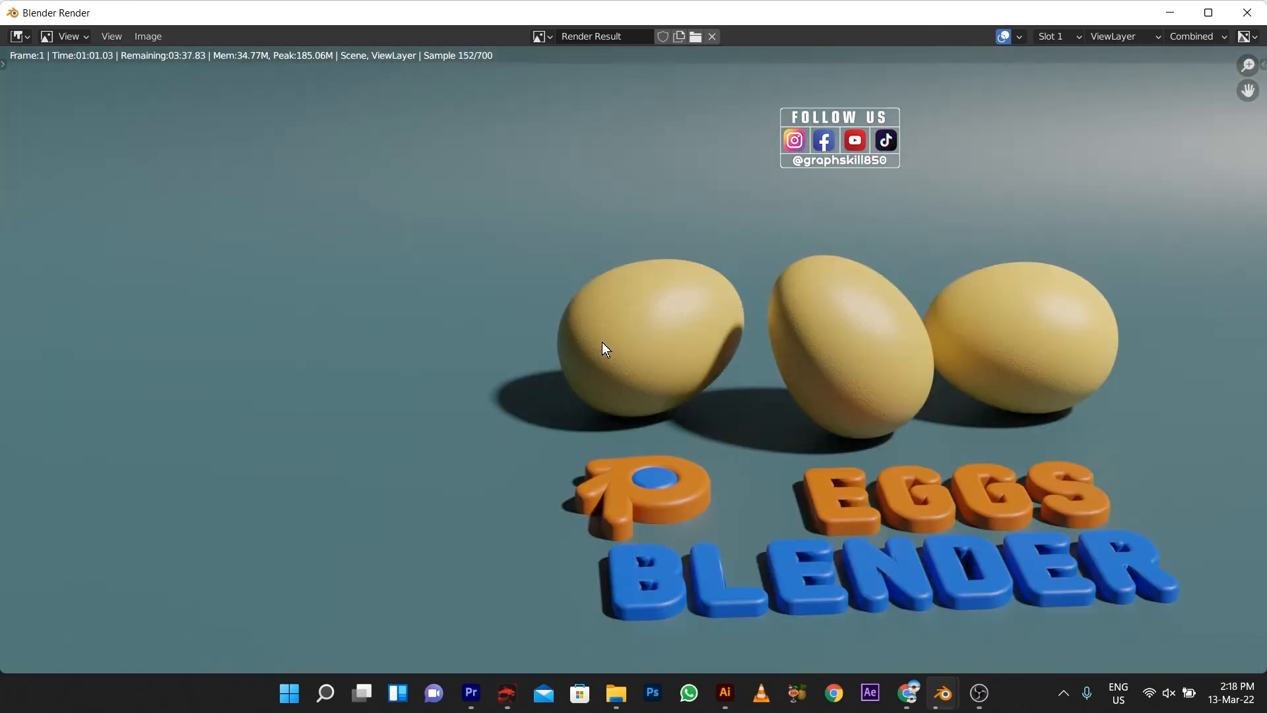
{"action": "scroll", "coordinate": [799, 321], "scroll_direction": "up", "scroll_amount": 4}
{"action": "middle_click_drag", "start_coordinate": [1245, 335], "coordinate": [787, 343]}
{"action": "middle_click_drag", "start_coordinate": [286, 367], "coordinate": [430, 350]}
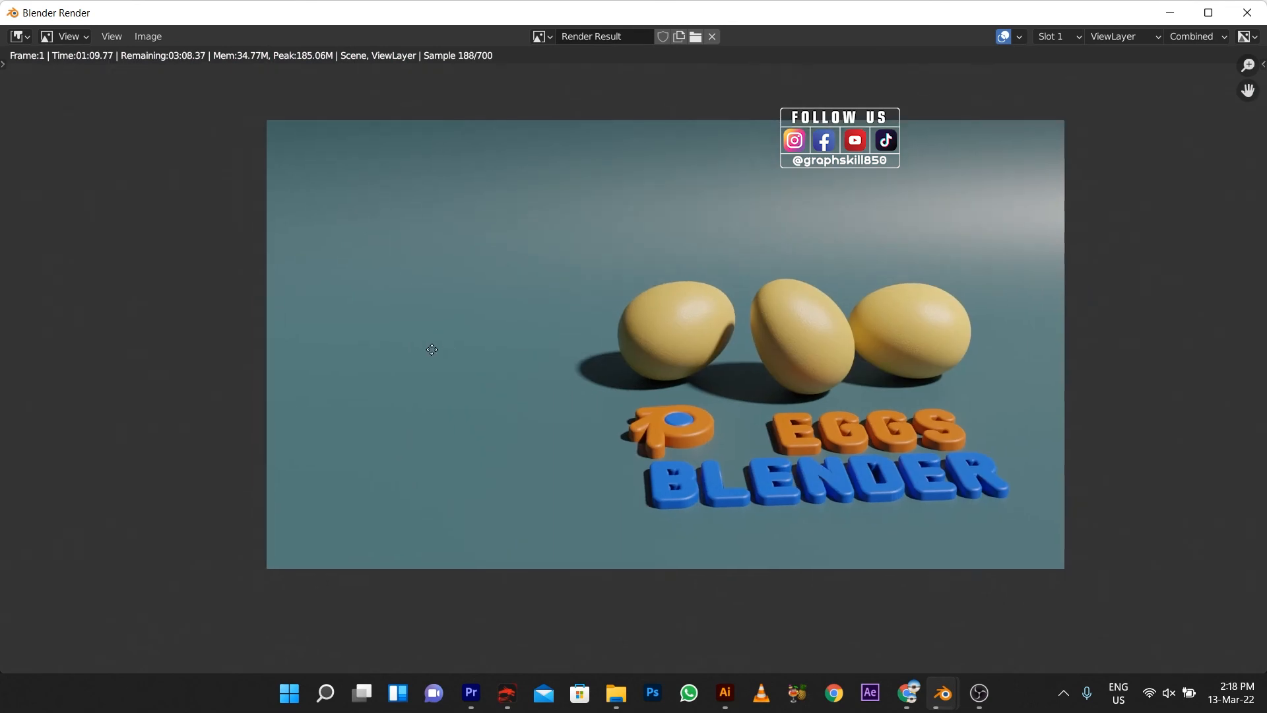
{"action": "scroll", "coordinate": [604, 399], "scroll_direction": "up", "scroll_amount": 1}
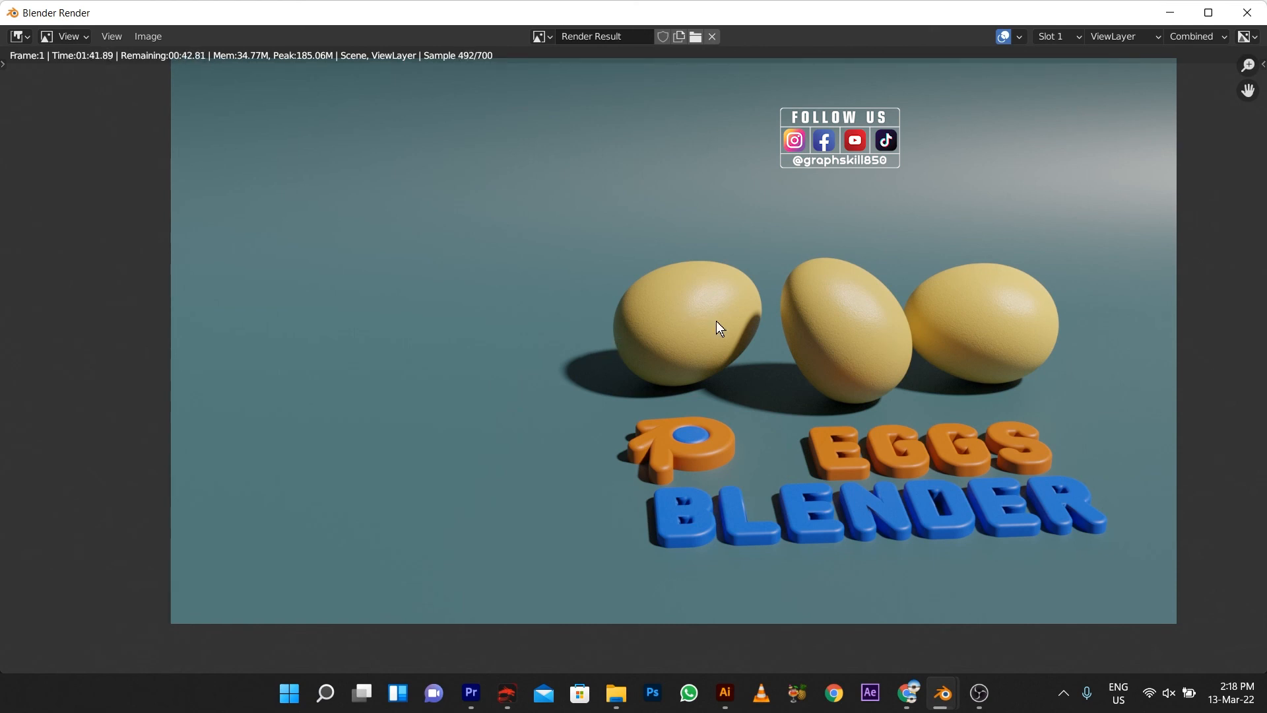
{"action": "scroll", "coordinate": [792, 245], "scroll_direction": "up", "scroll_amount": 1}
{"action": "scroll", "coordinate": [897, 345], "scroll_direction": "up", "scroll_amount": 4}
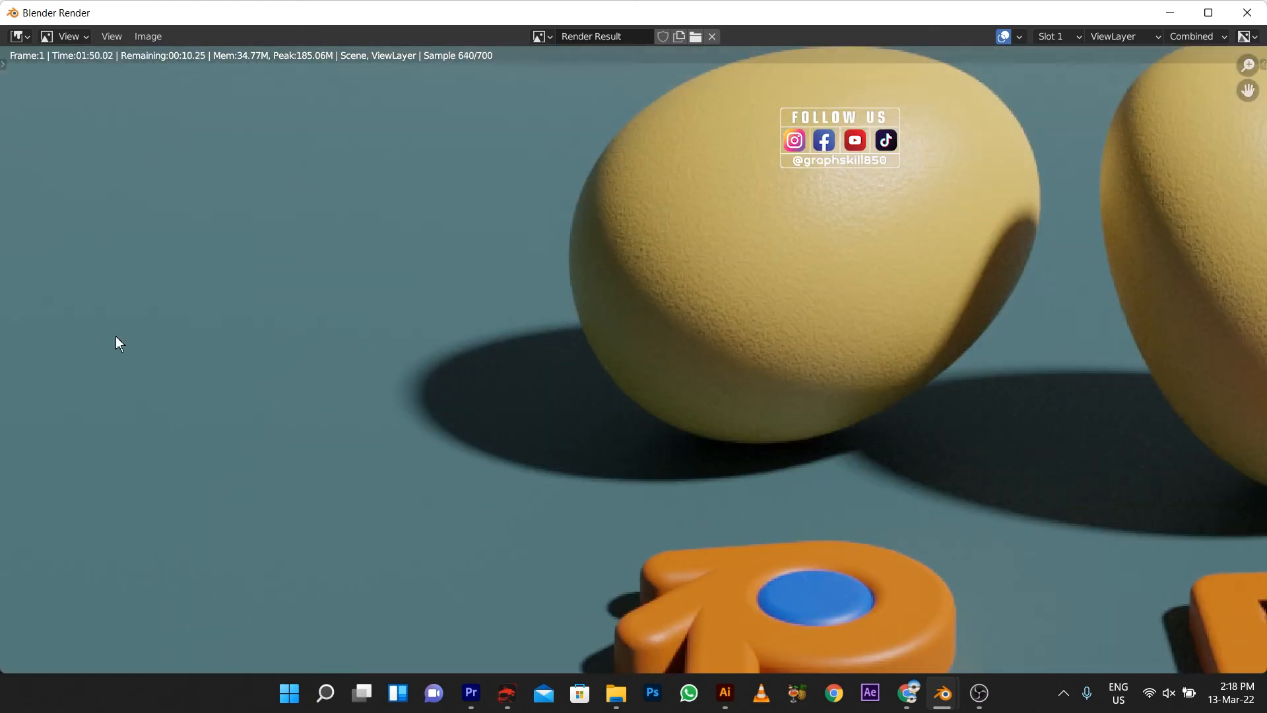
{"action": "scroll", "coordinate": [561, 317], "scroll_direction": "down", "scroll_amount": 6}
{"action": "scroll", "coordinate": [795, 320], "scroll_direction": "up", "scroll_amount": 2}
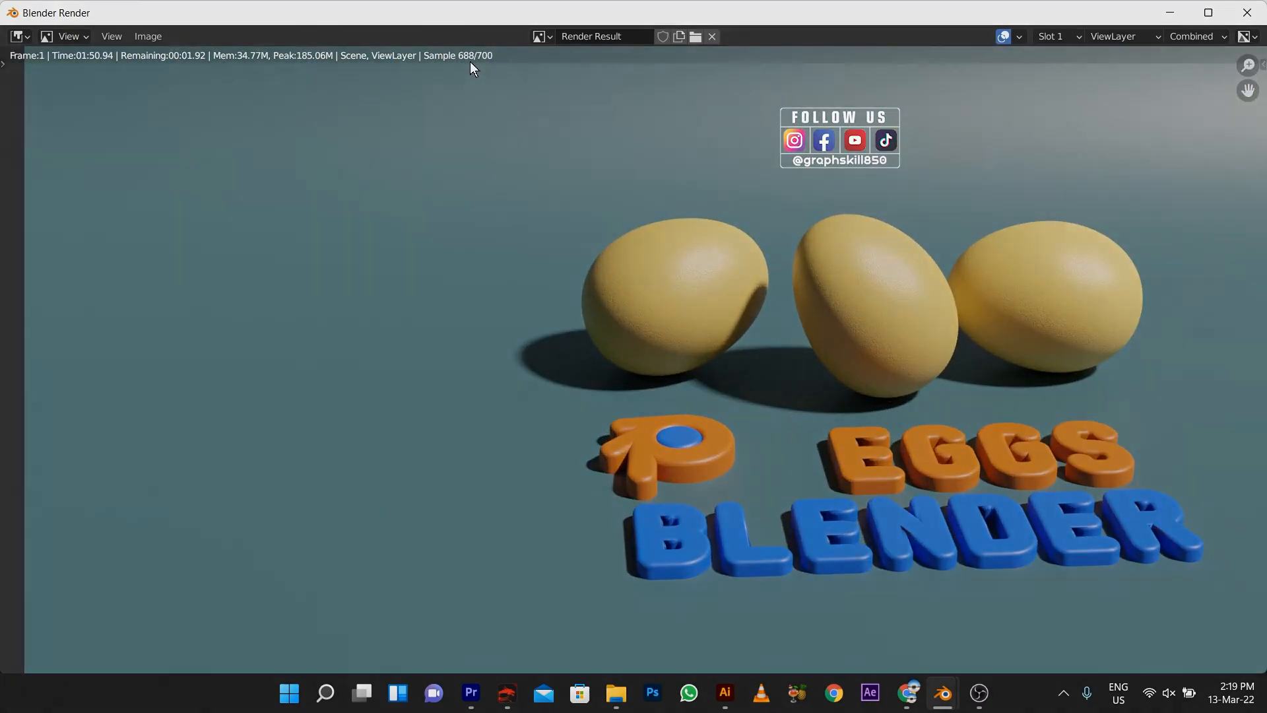